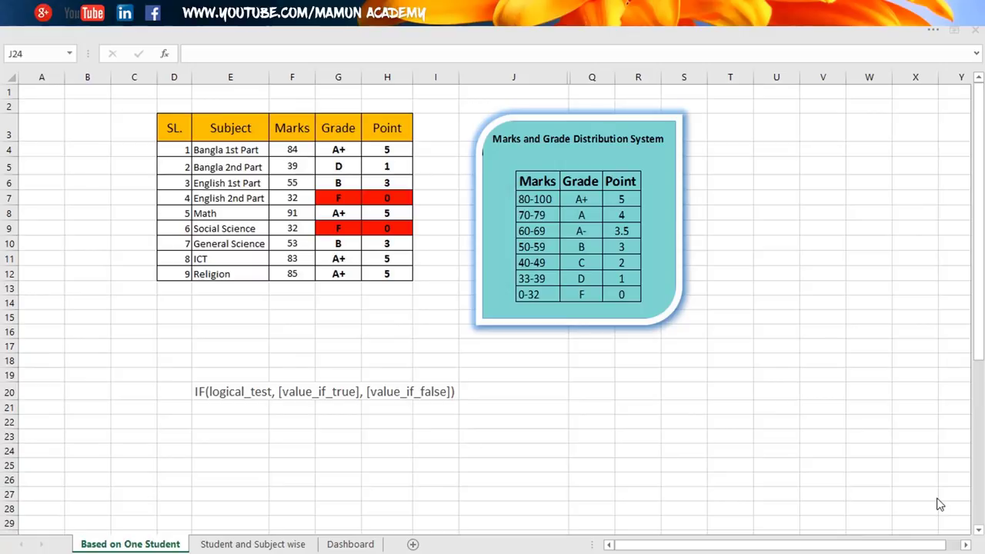
Switch to the 'Student and Subject wise' worksheet of the results workbook.
left_click(959, 524)
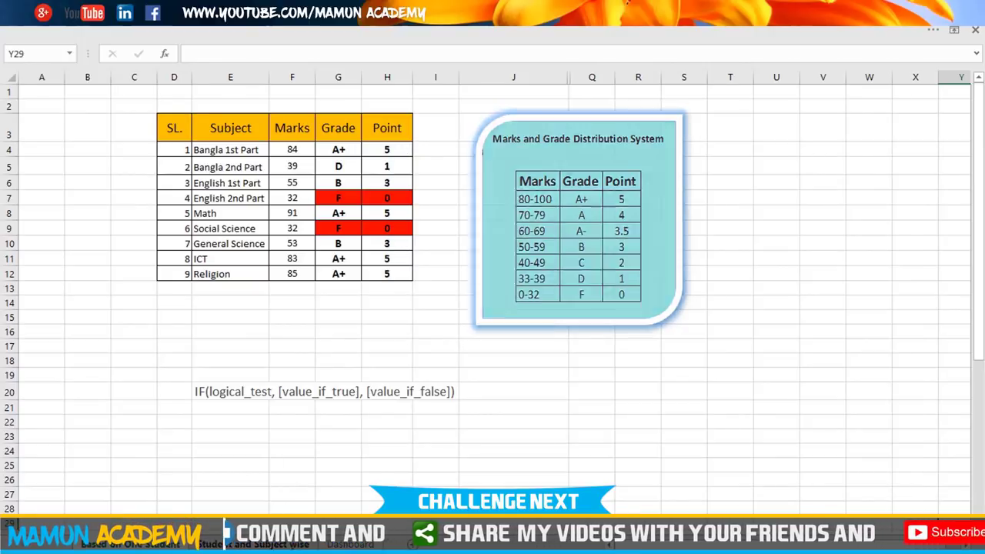
left_click(254, 544)
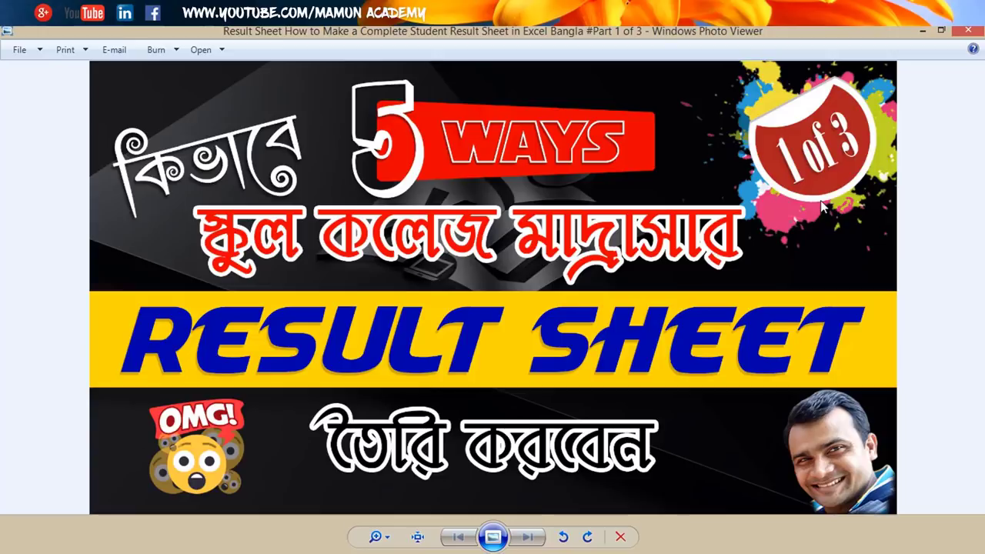
Minimize the Photo Viewer window showing the Result Sheet title image to return to Excel.
left_click(921, 31)
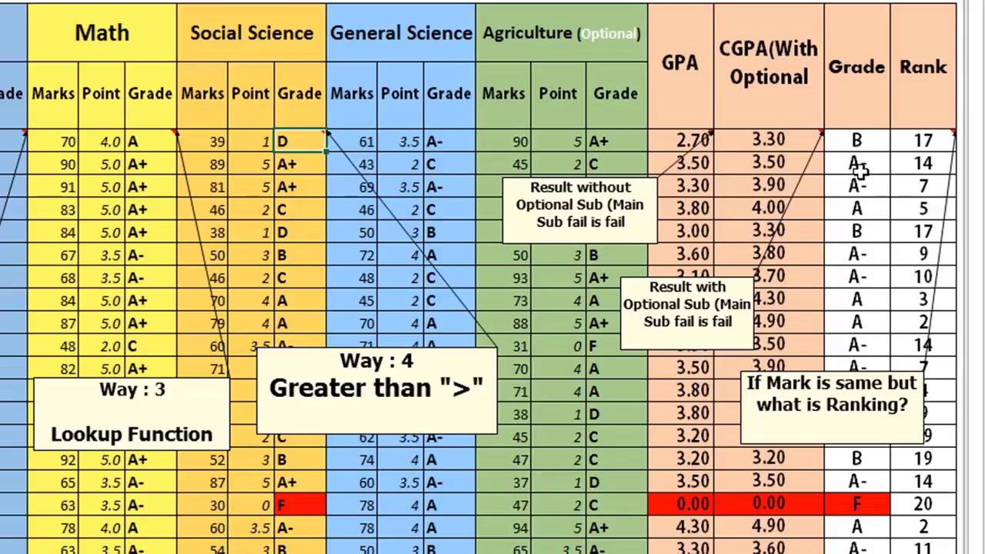
Highlight the overall Grade column, then move the ranking question note down and left.
left_click(860, 163)
left_click_drag(890, 174, 862, 186)
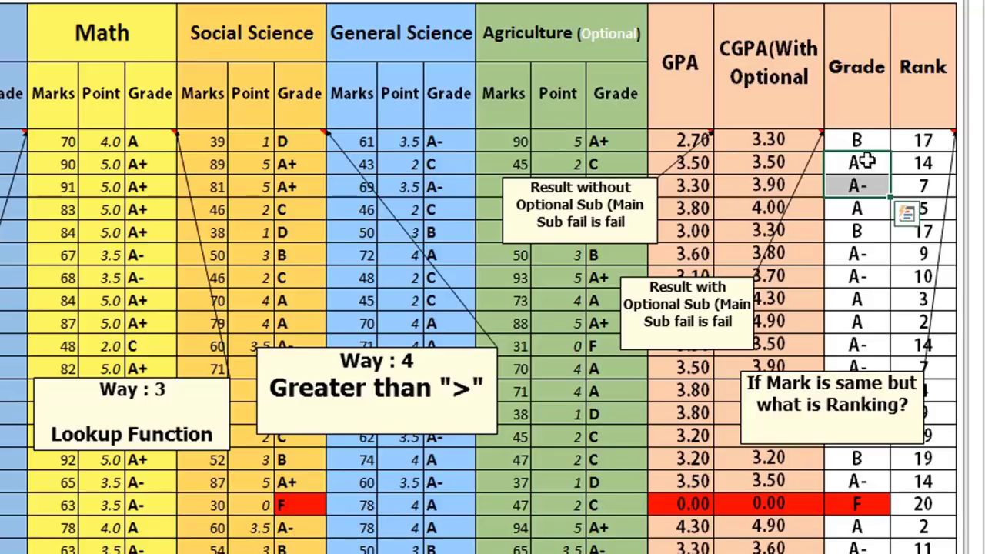
left_click(862, 101)
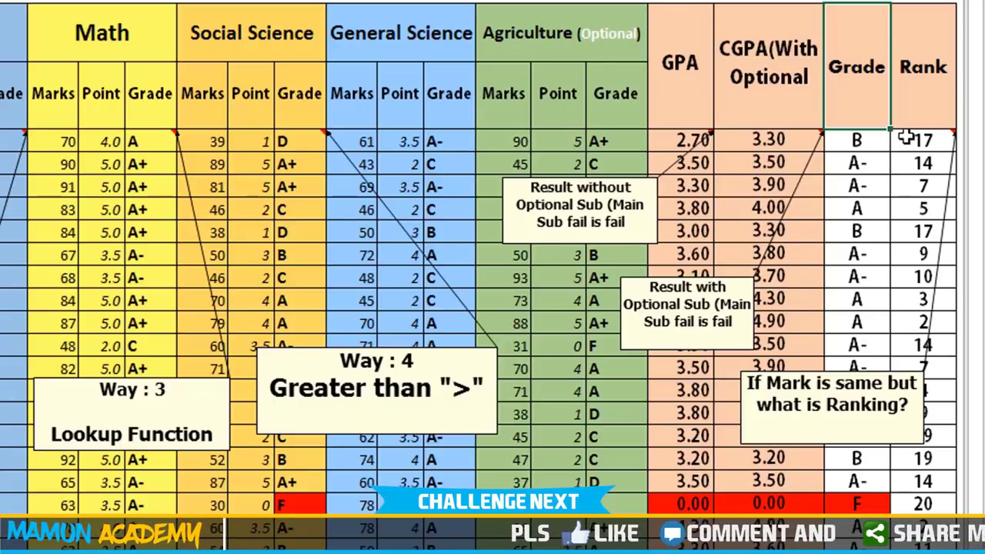
left_click(871, 405)
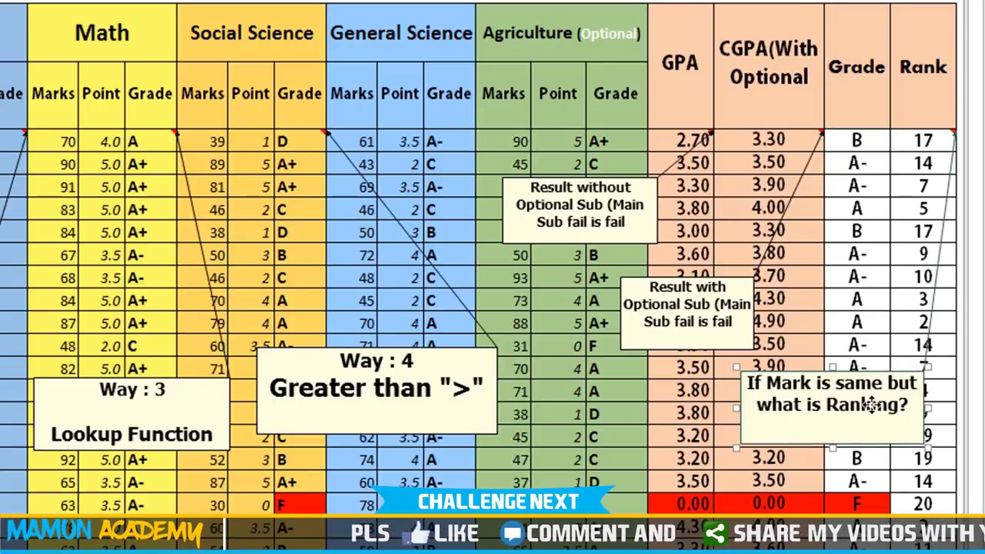
left_click_drag(871, 406, 813, 458)
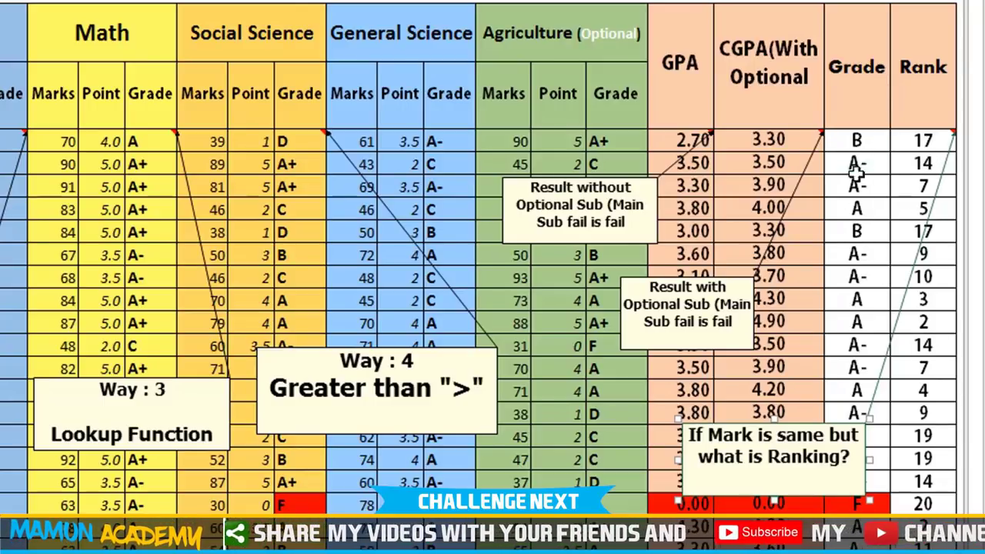
Compare ranks of matching A- grades (ranks 14 and 7, then 10), ending on X4.
left_click_drag(856, 173, 854, 187)
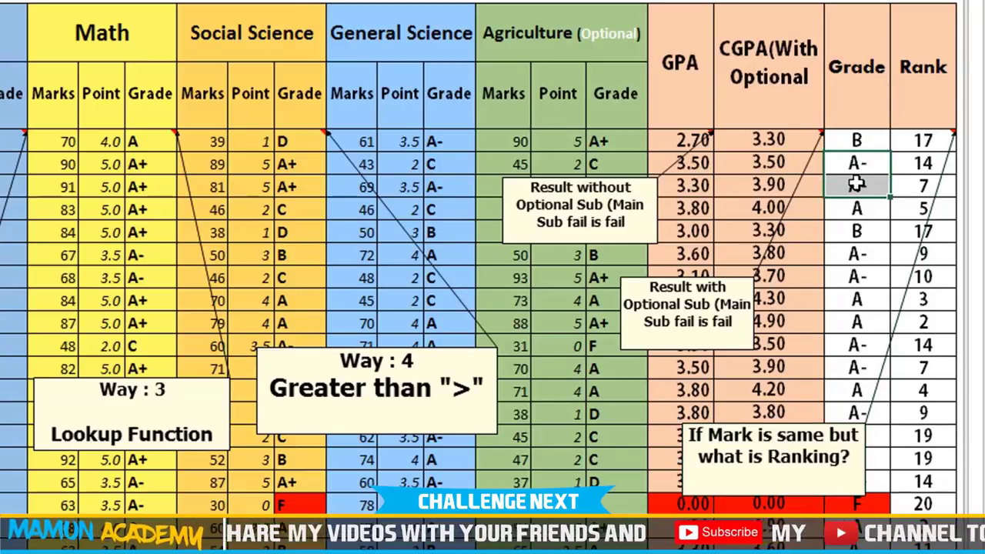
left_click(907, 163)
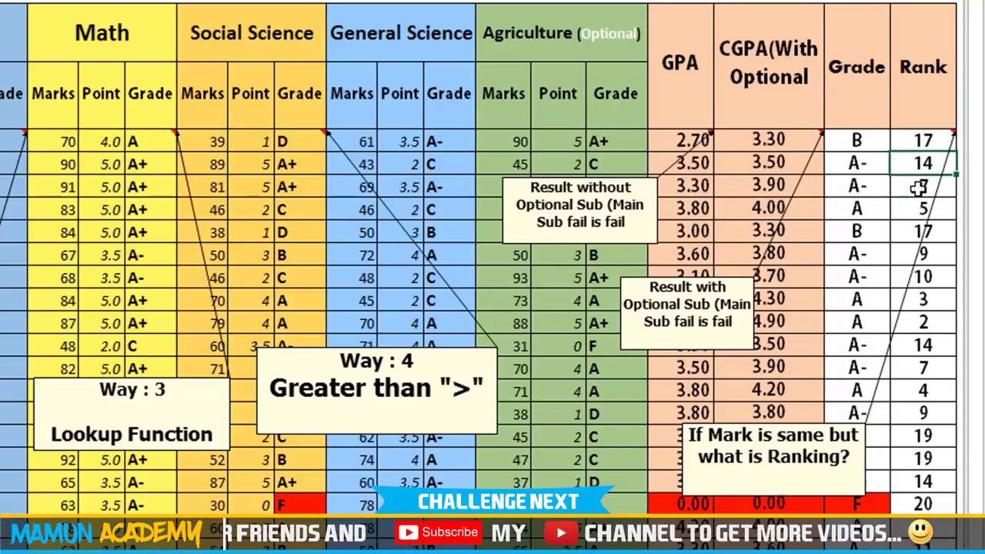
left_click(919, 188)
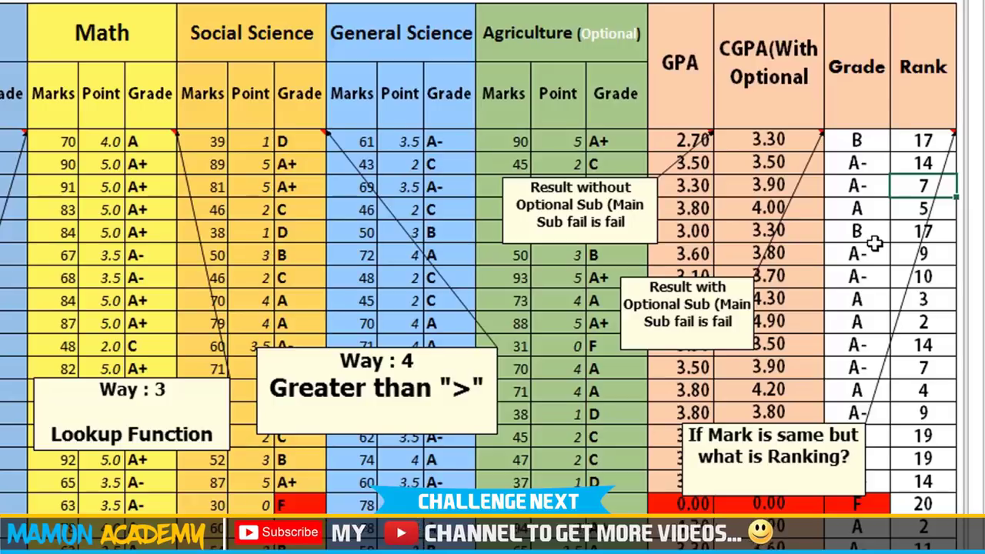
left_click_drag(870, 256, 872, 277)
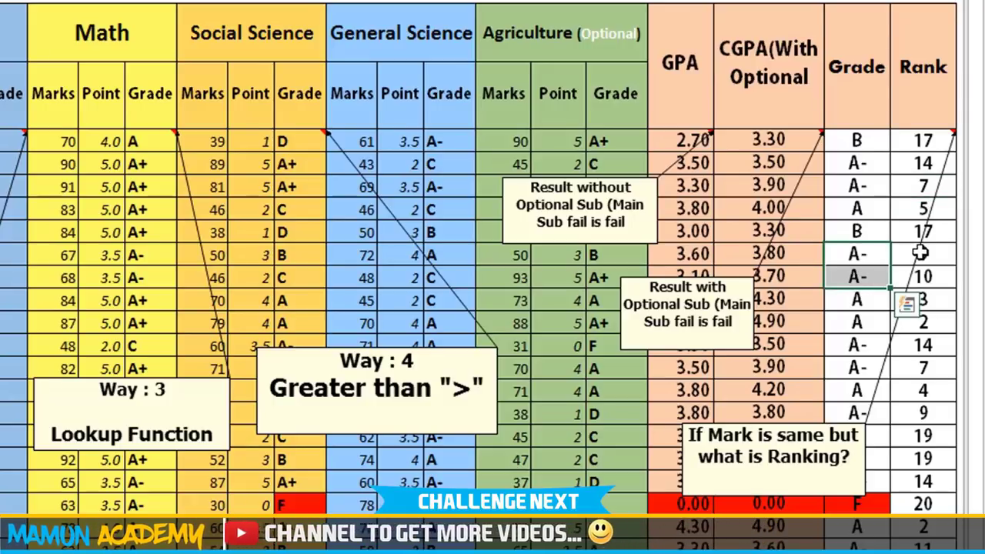
left_click(924, 277)
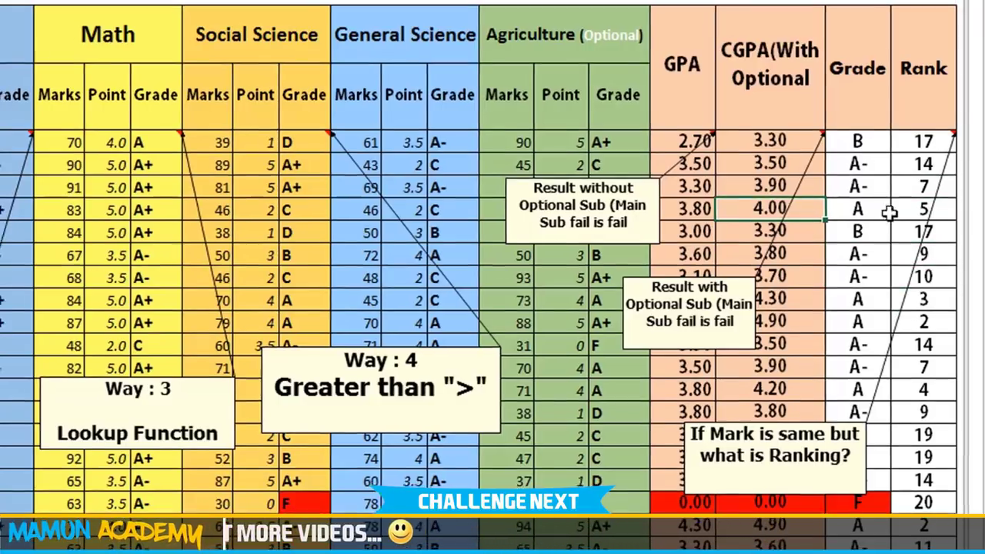
left_click(902, 184)
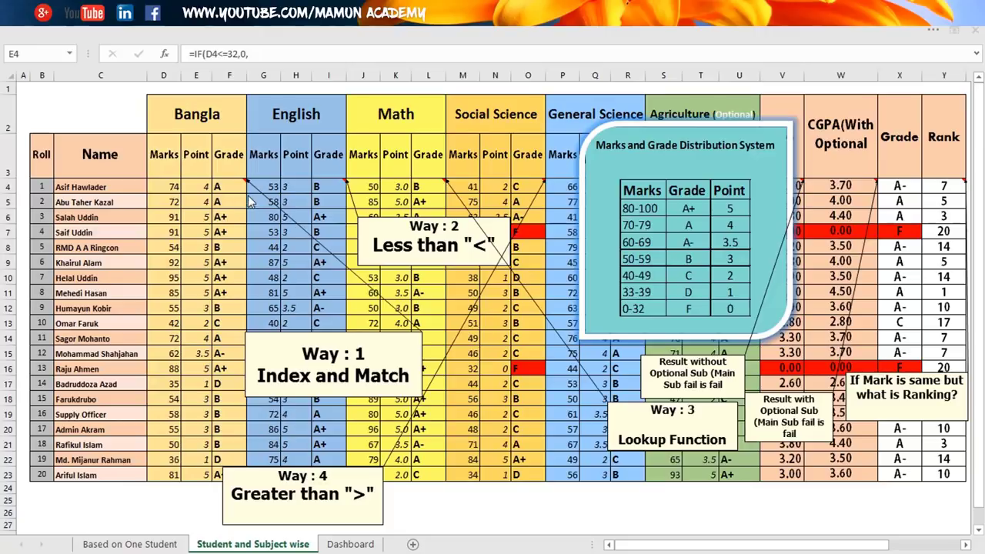
Select E4 to display its nested IF Bangla point formula.
left_click(196, 189)
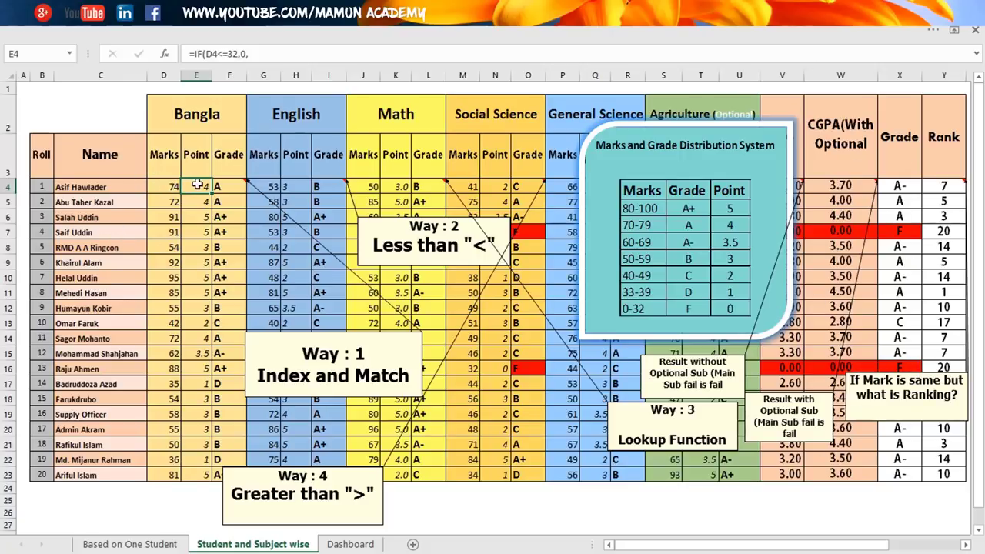
Select E4:F23, then inspect E4's nested IF formula inside the cell.
left_click_drag(198, 185, 224, 475)
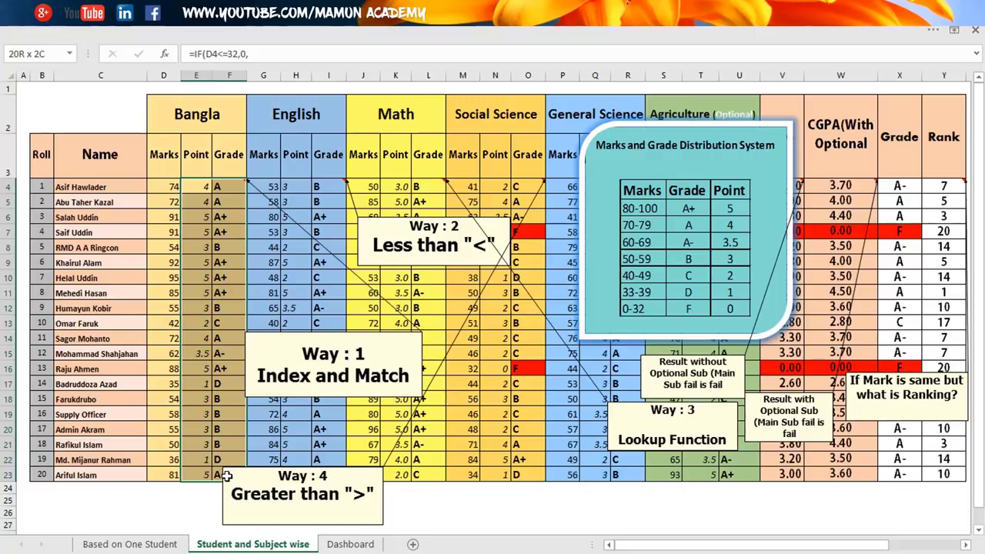
left_click_drag(227, 475, 198, 187)
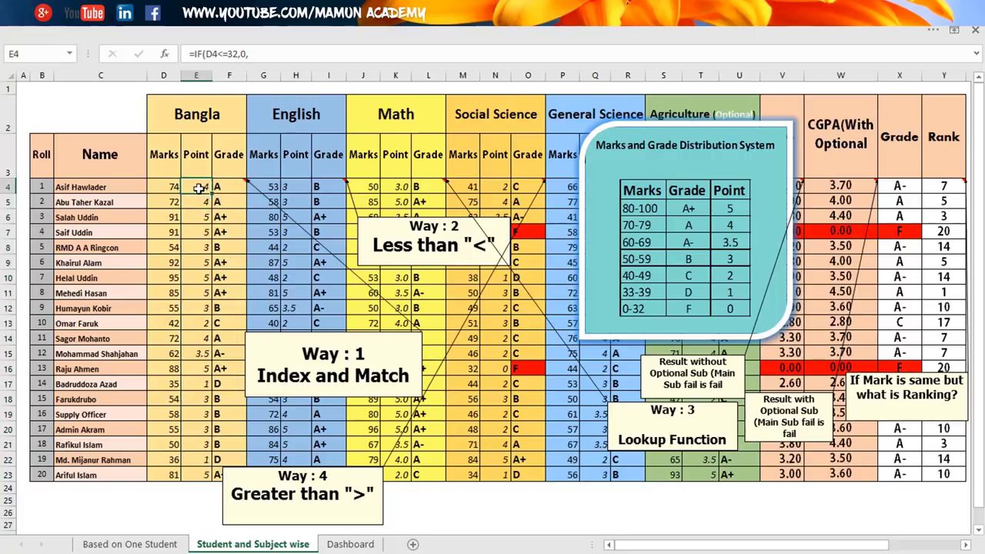
double_click(198, 187)
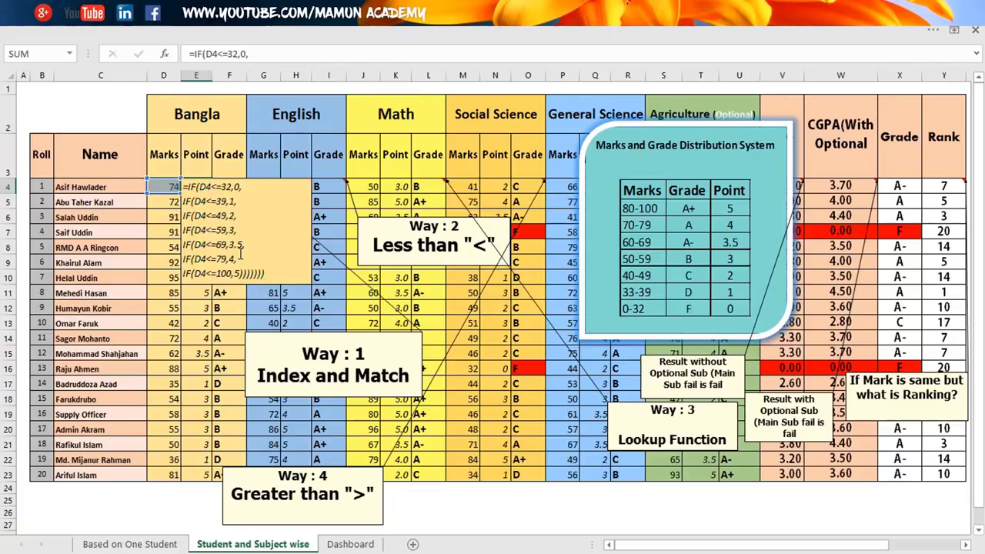
key("Return")
Select E4:F23 and delete the Bangla Point and Grade formulas.
key("Up")
key("shift+Right")
key("shift+Down")
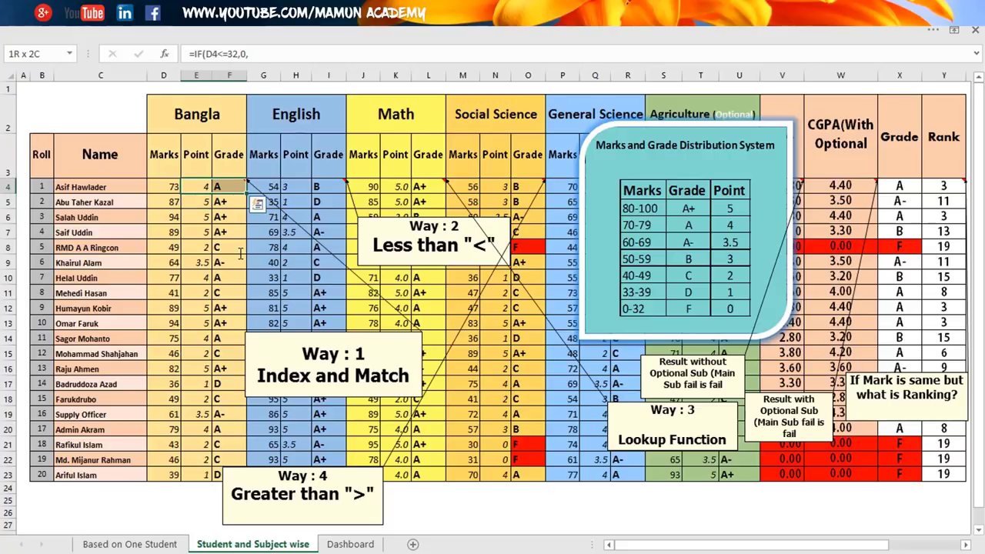
key("shift+Down")
key("shift+Down")
key("shift+Down")
key("shift+Down")
key("shift+Down")
key("shift+Down")
key("ctrl+q")
key("Escape")
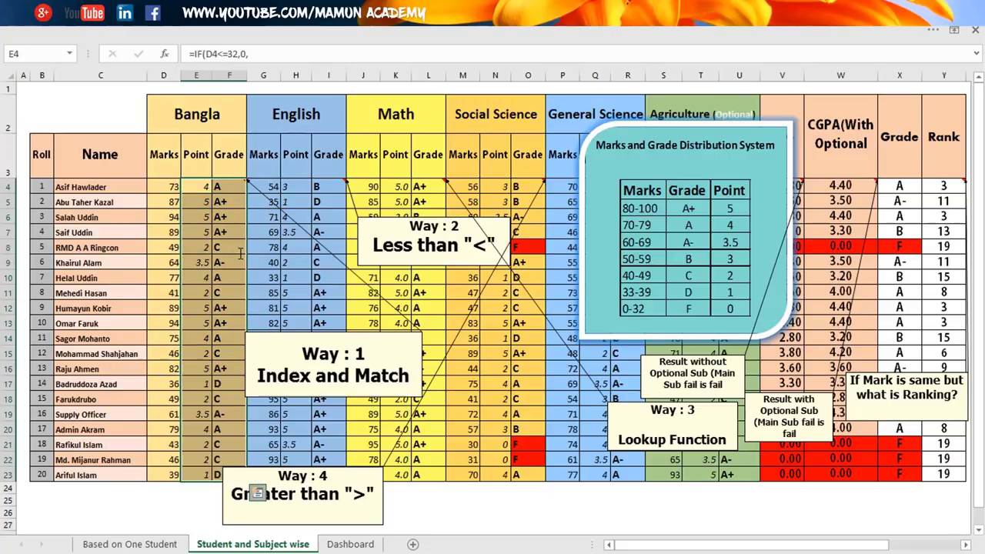
key("Delete")
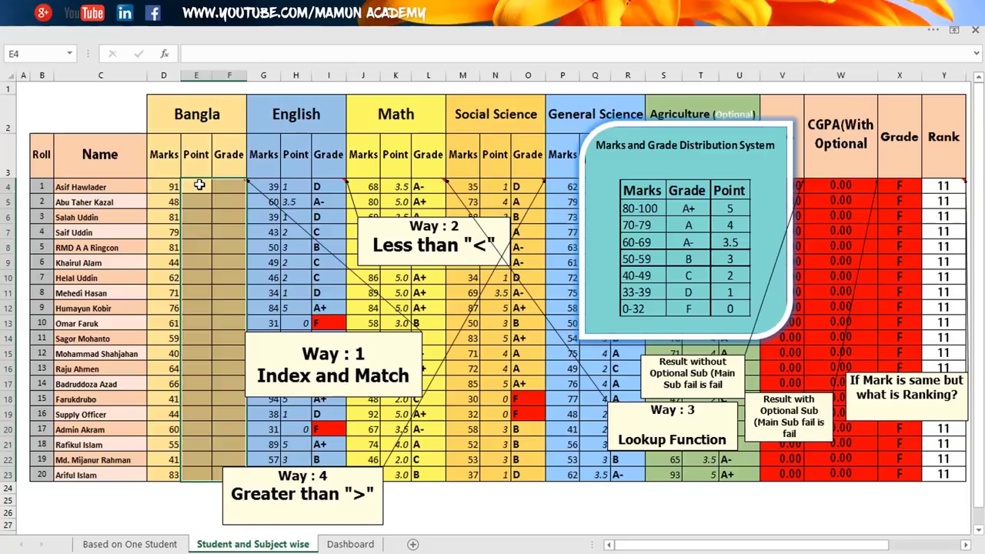
Start an =IF formula in E4 by accepting the IF suggestion.
left_click(199, 185)
type("=")
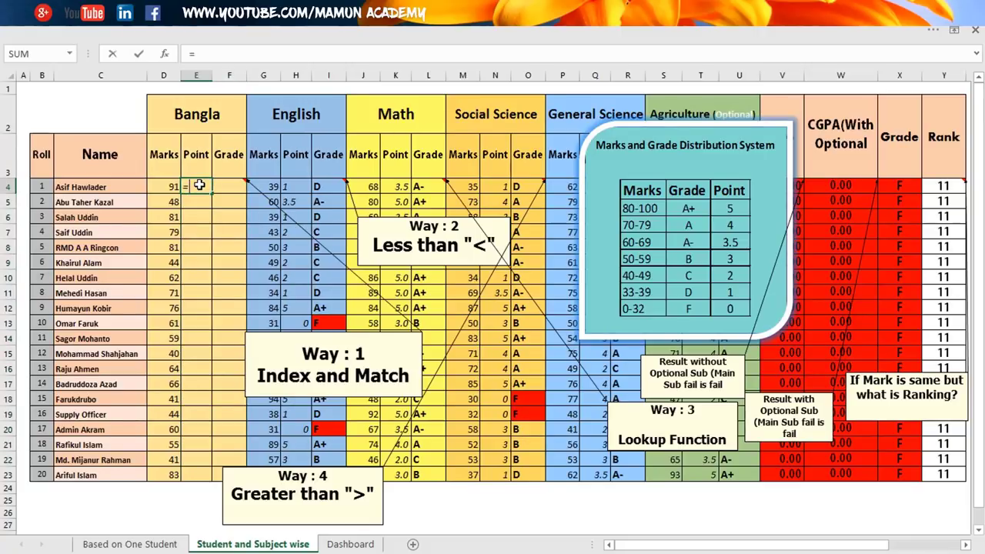
type("if")
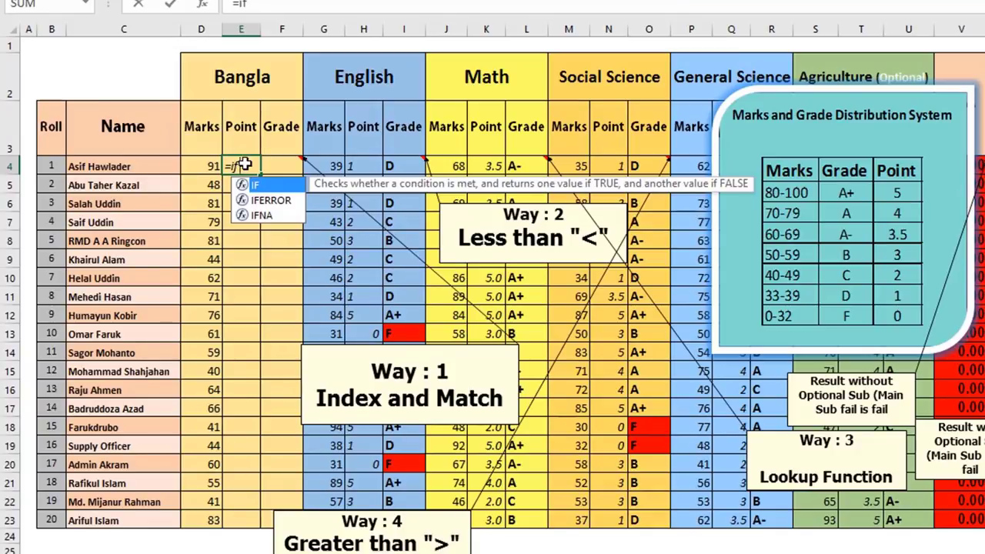
key("Tab")
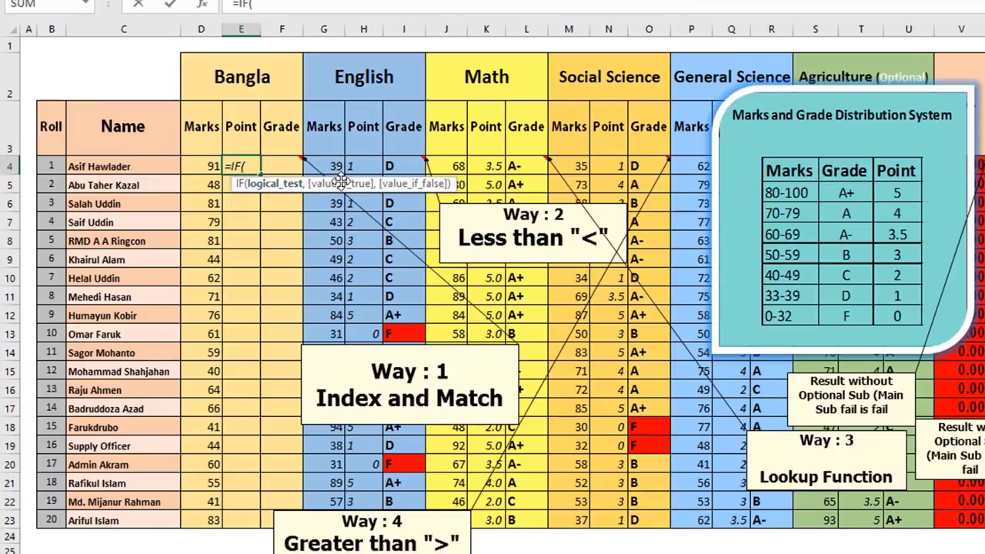
left_click_drag(341, 180, 364, 262)
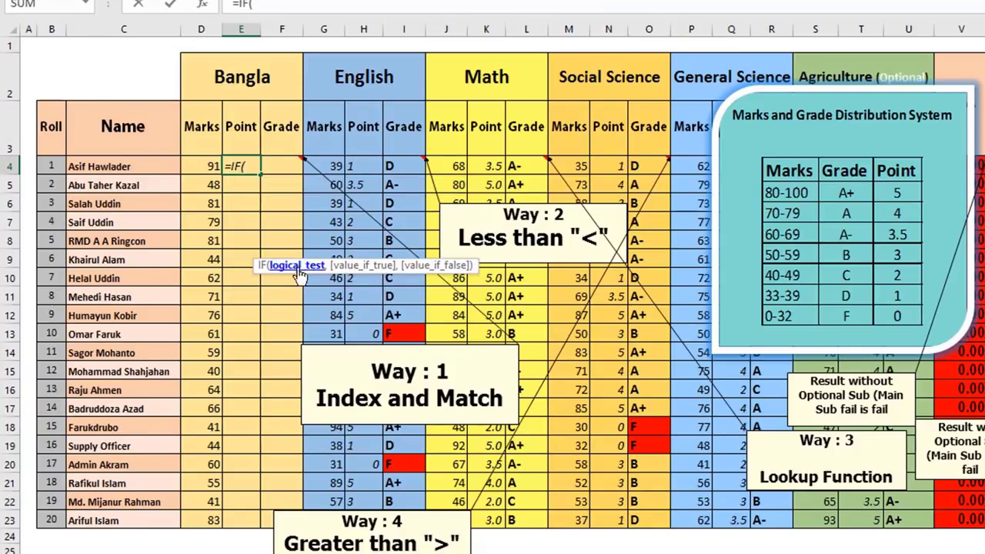
Try D4 references as the test, then remove them and open the IF Function Arguments dialog.
left_click(208, 162)
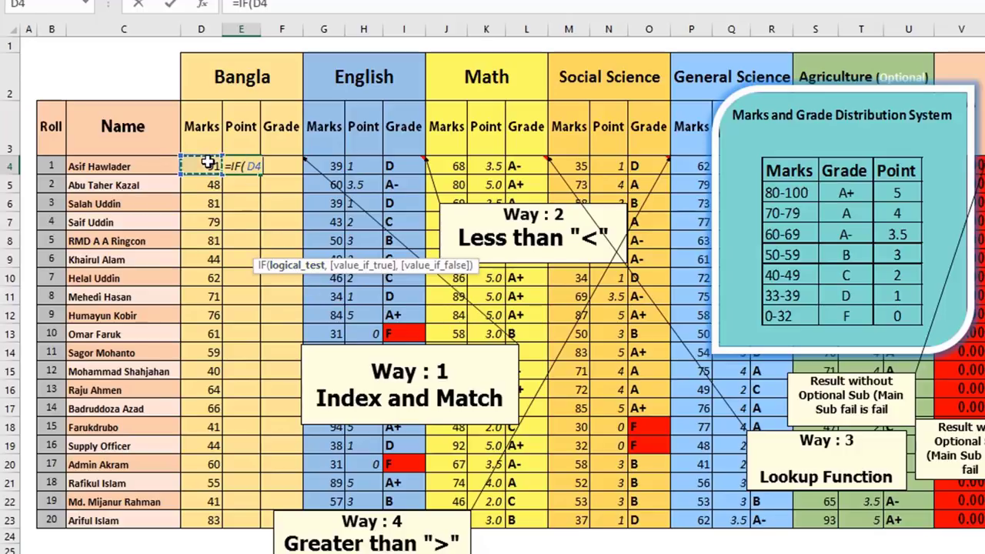
left_click_drag(208, 162, 215, 521)
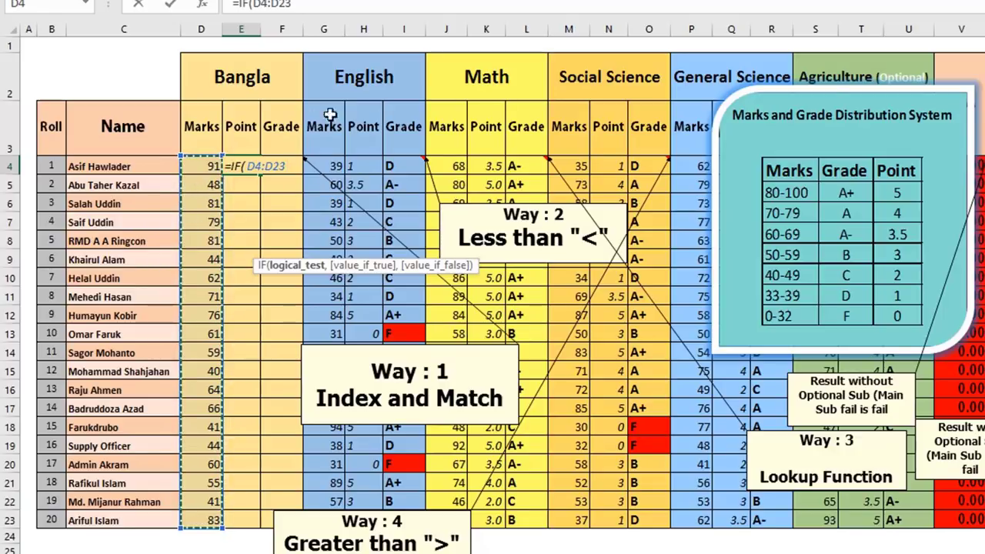
left_click(210, 161)
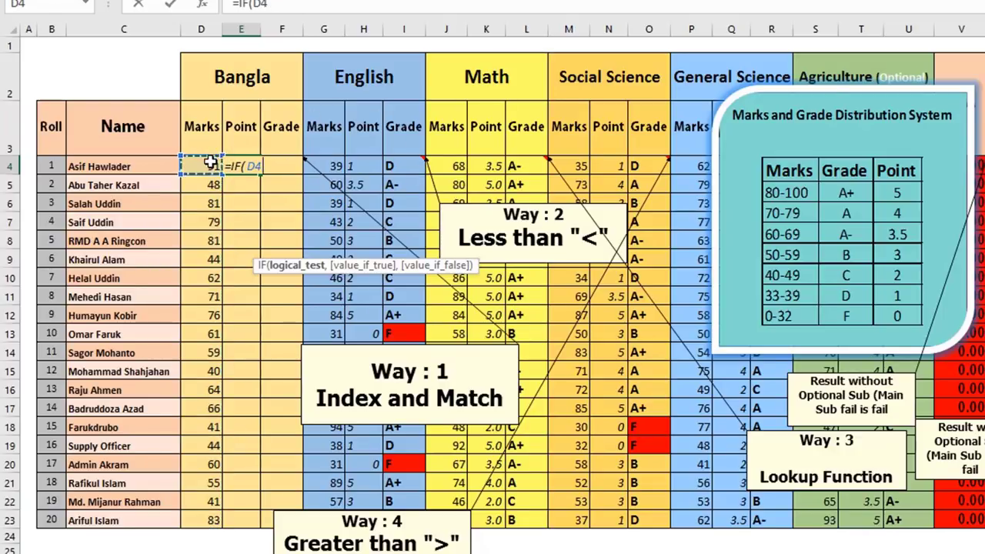
left_click(201, 259)
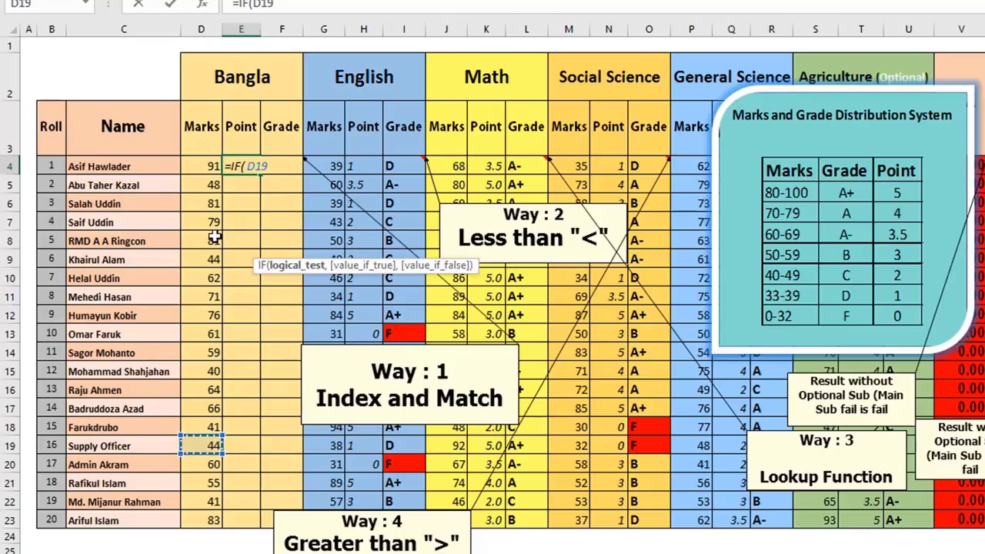
left_click(211, 240)
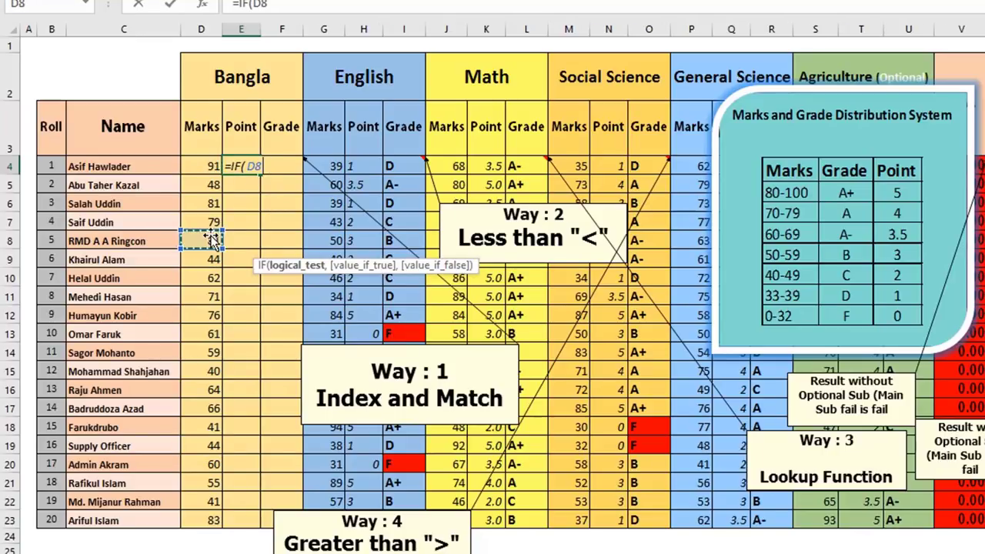
left_click(199, 168)
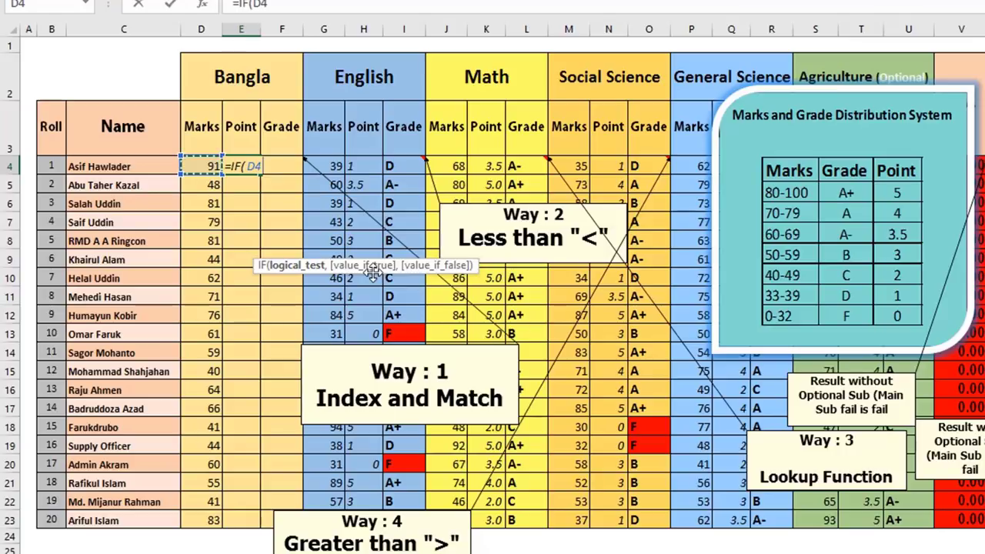
key("BackSpace")
key("BackSpace")
key("BackSpace")
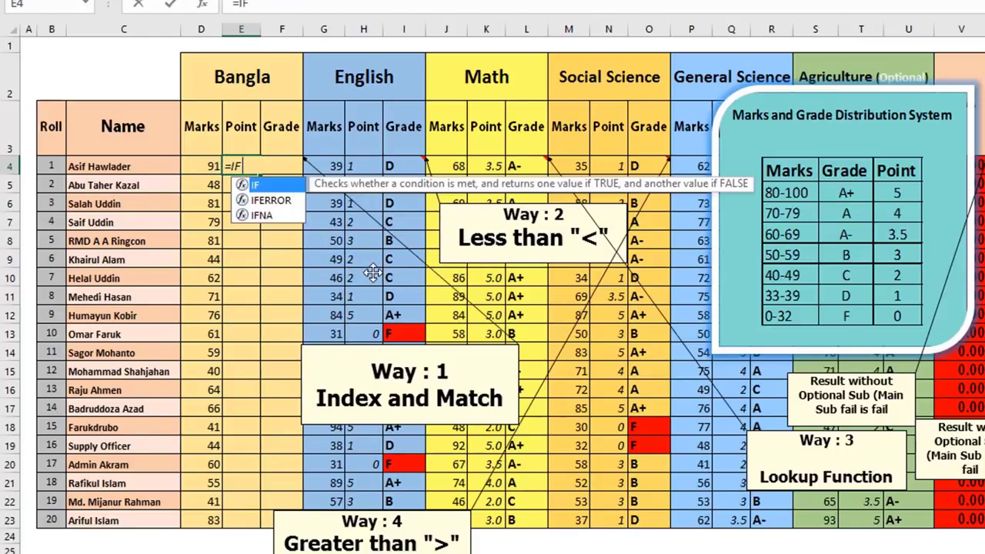
type("(")
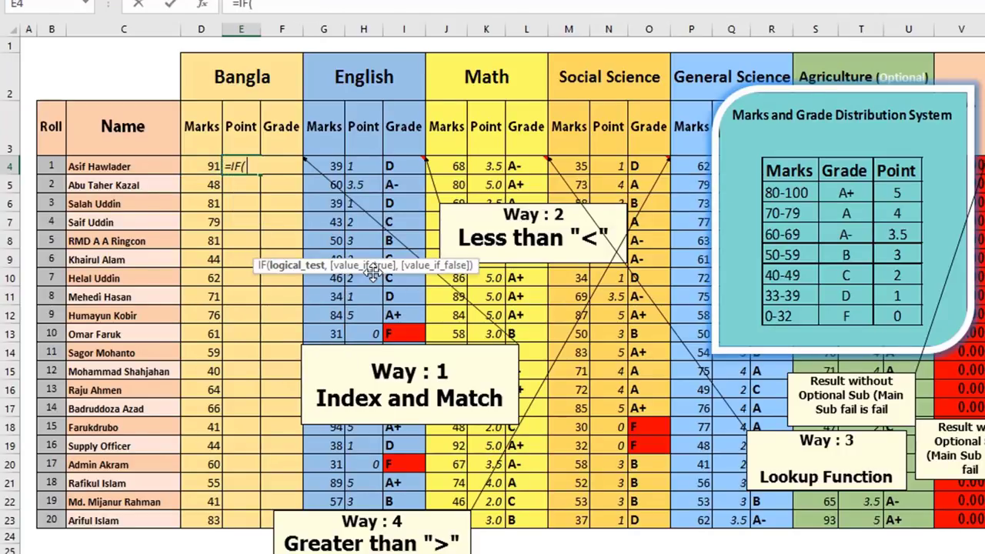
key("ctrl+a")
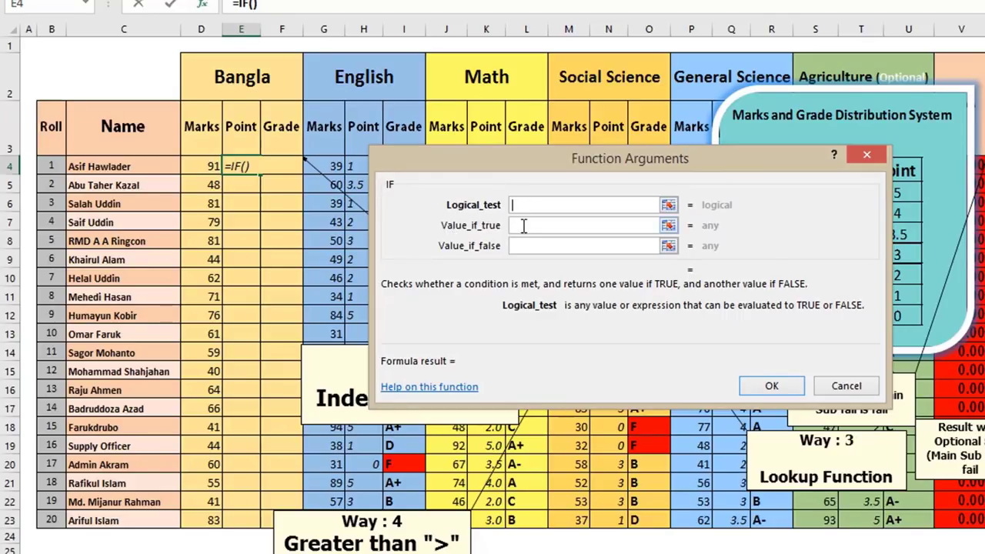
Step through the IF arguments, then cancel the dialog and clear E4.
left_click(523, 226)
left_click(532, 246)
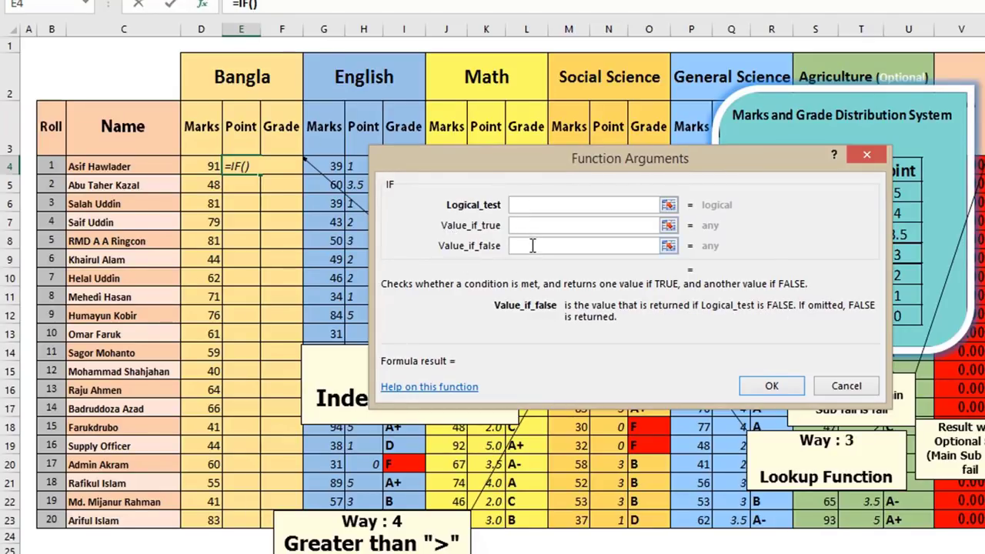
left_click(846, 386)
Enter =IF(D4>=80,5, in E4 as the first condition for marks of 80 or more.
type("=")
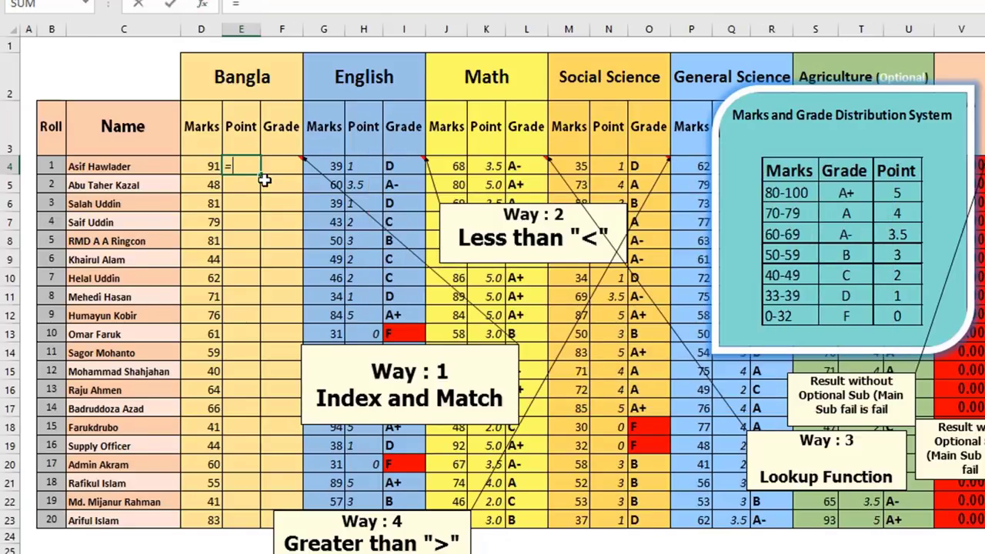
type("IF(")
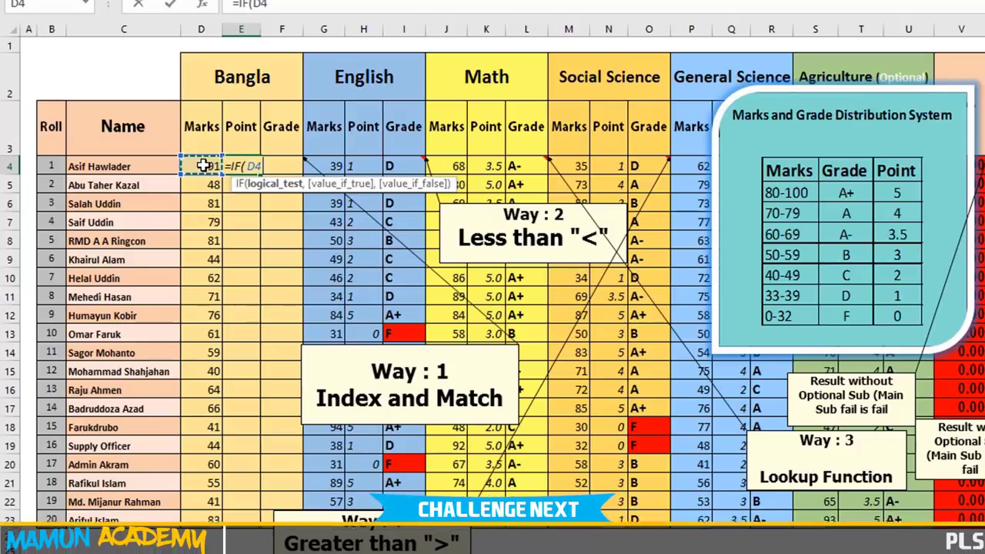
left_click(204, 165)
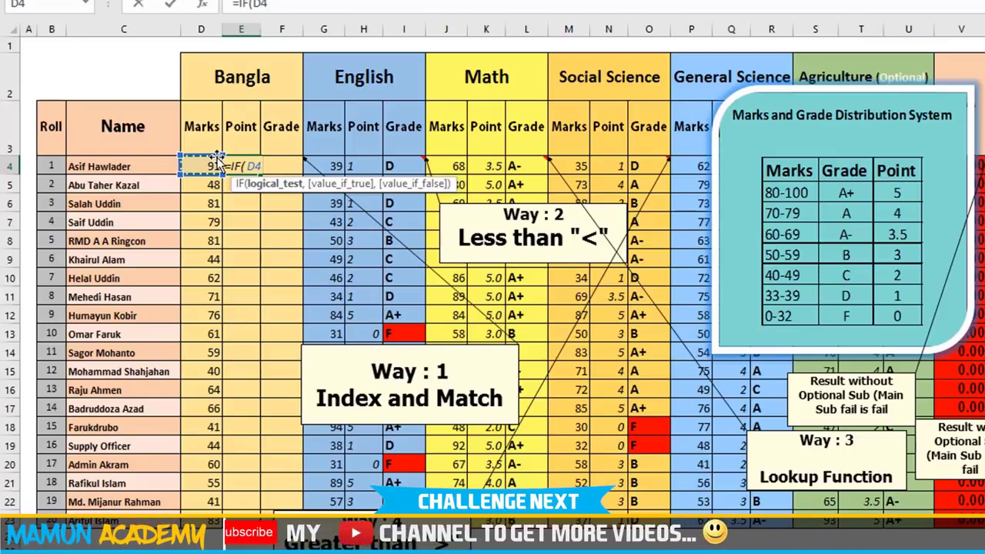
type(">")
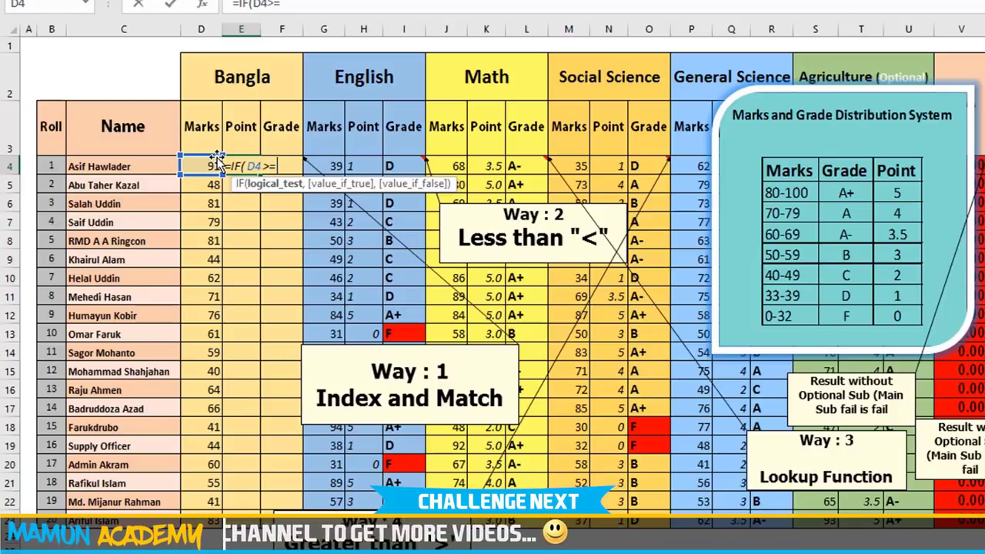
type("=80")
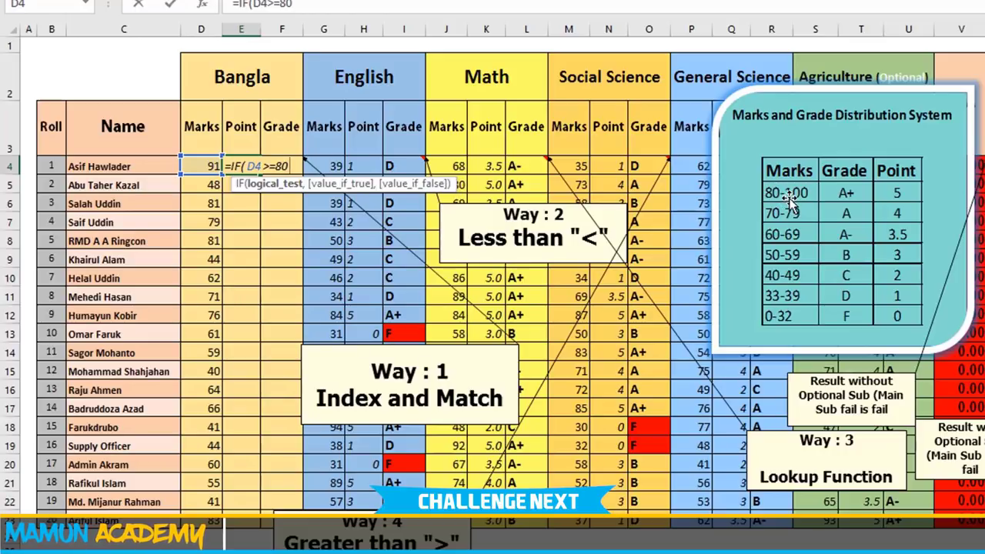
type(",")
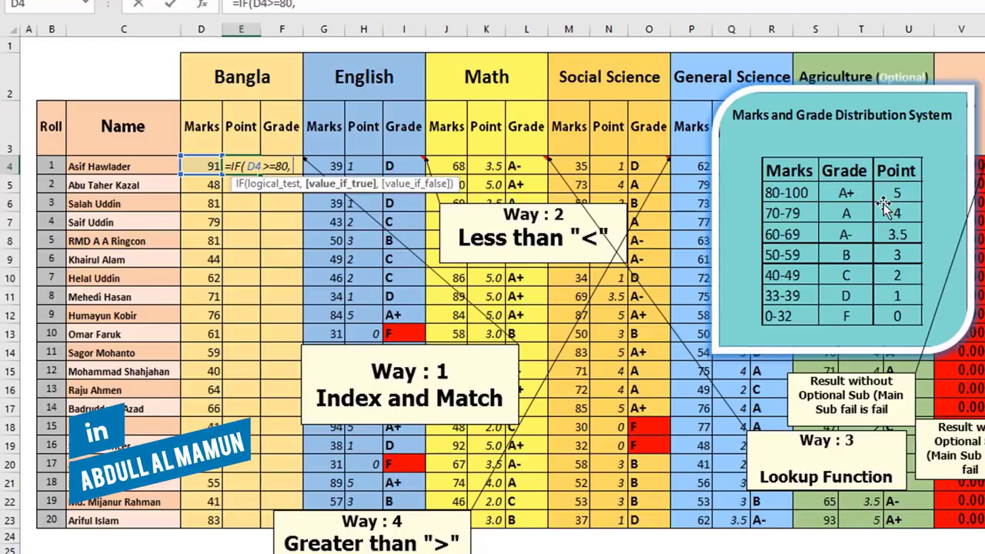
type("5")
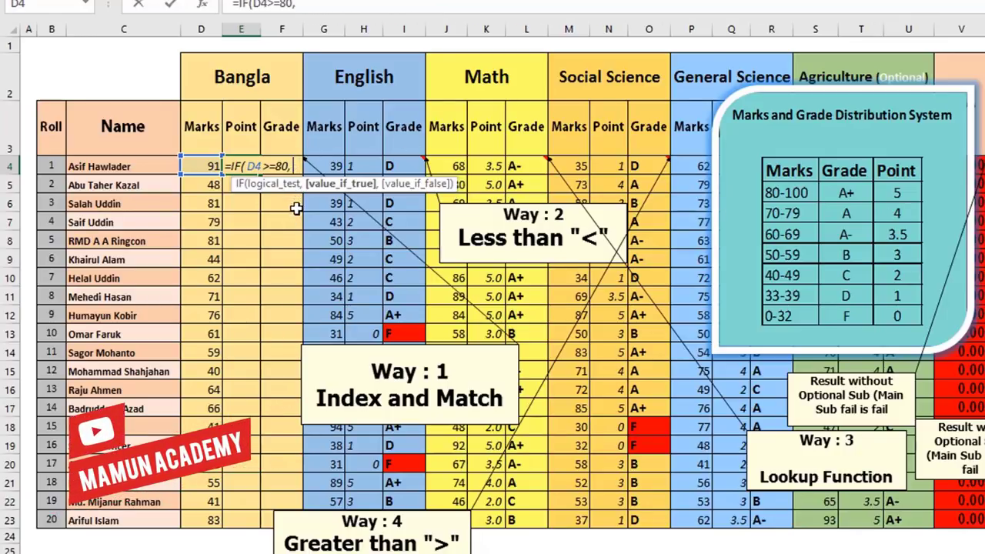
key("BackSpace")
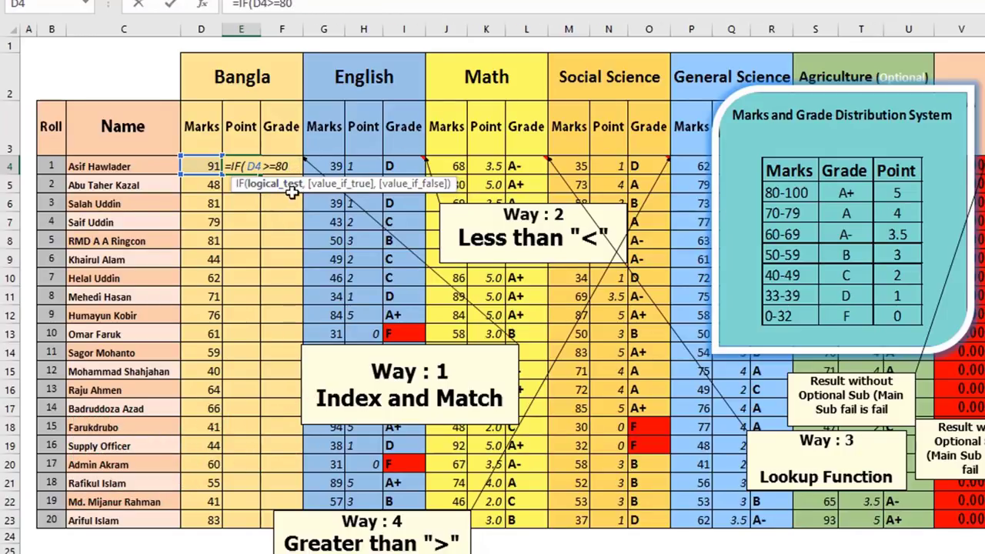
left_click_drag(293, 192, 271, 249)
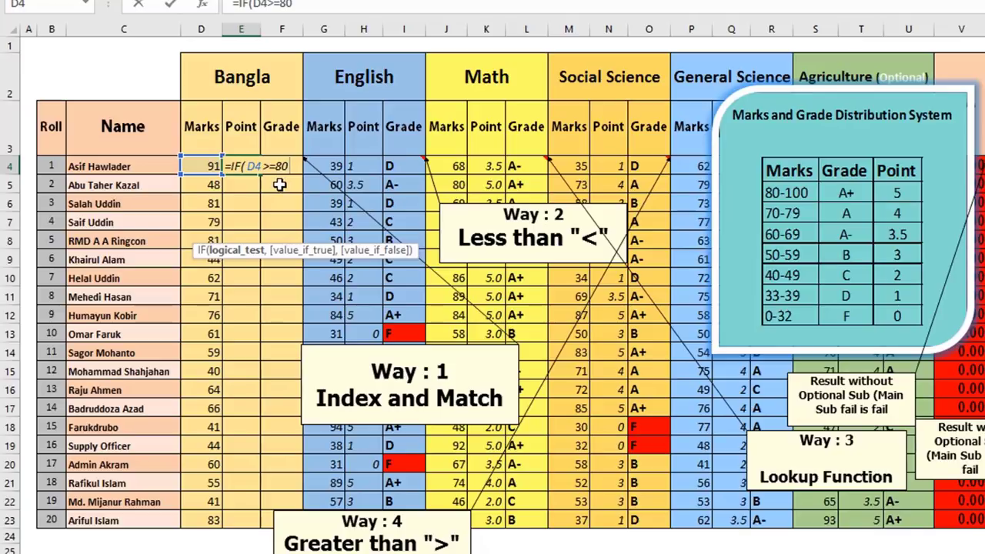
type(",5")
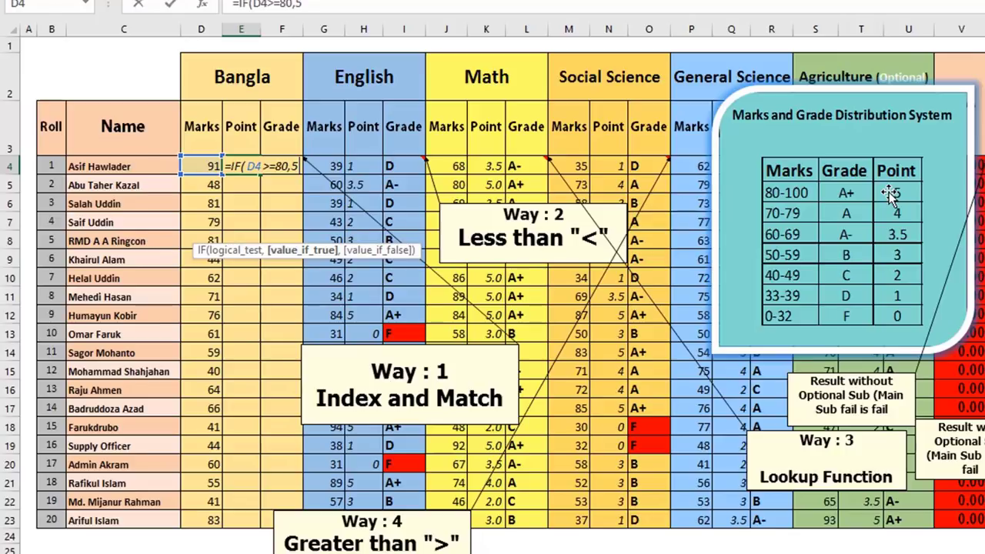
type(",")
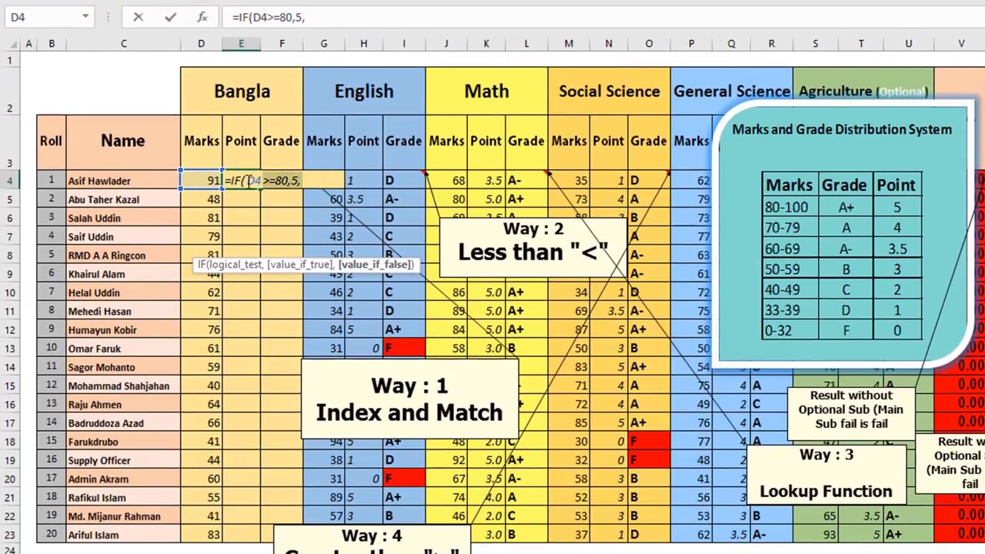
Copy the IF(D4>=80,5, clause and paste it back as a second tier with threshold 70 and 4 points.
left_click(318, 18)
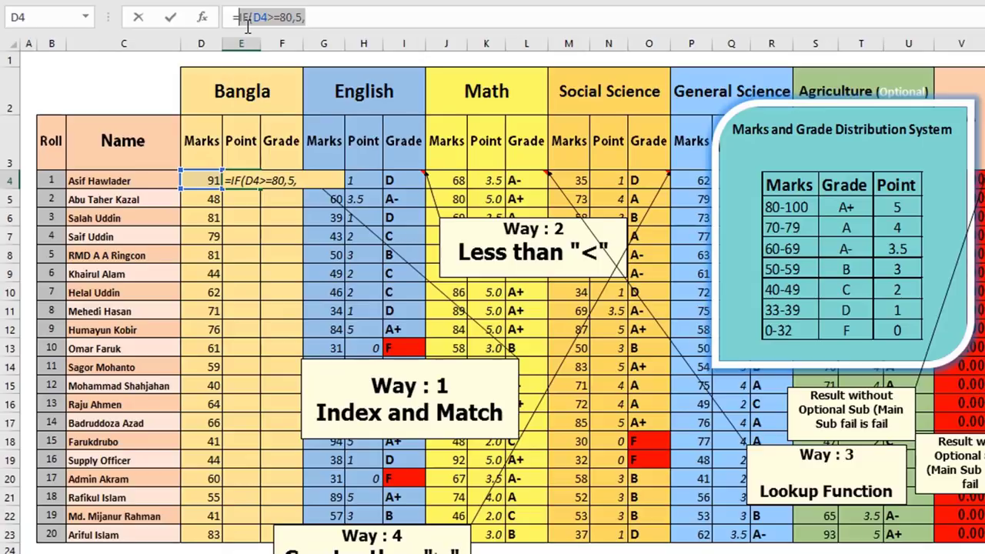
key("ctrl+c")
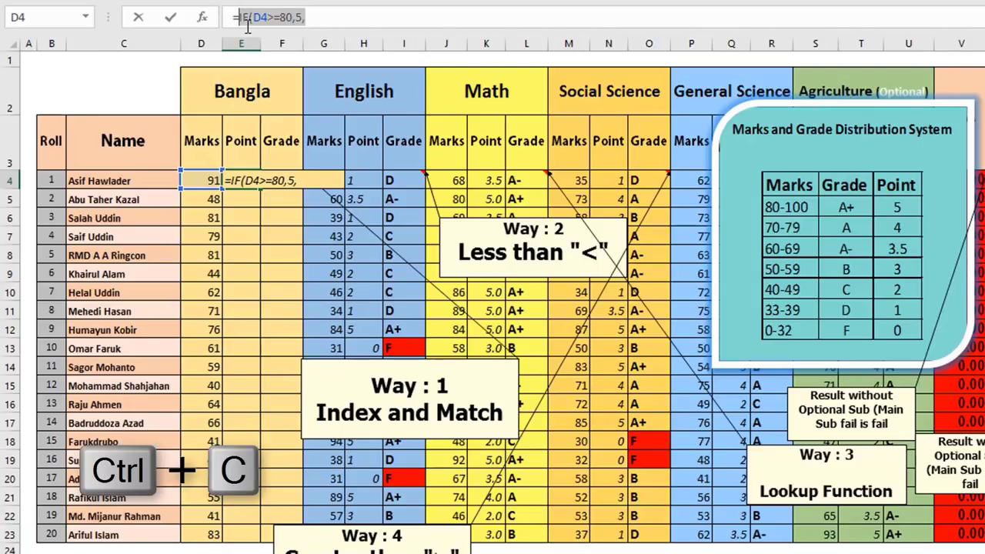
left_click(327, 18)
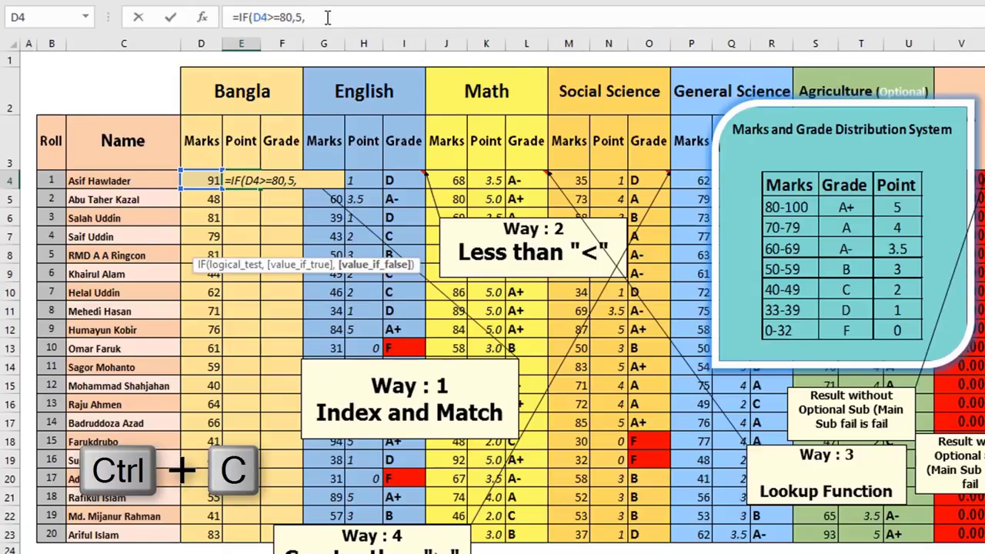
key("ctrl+v")
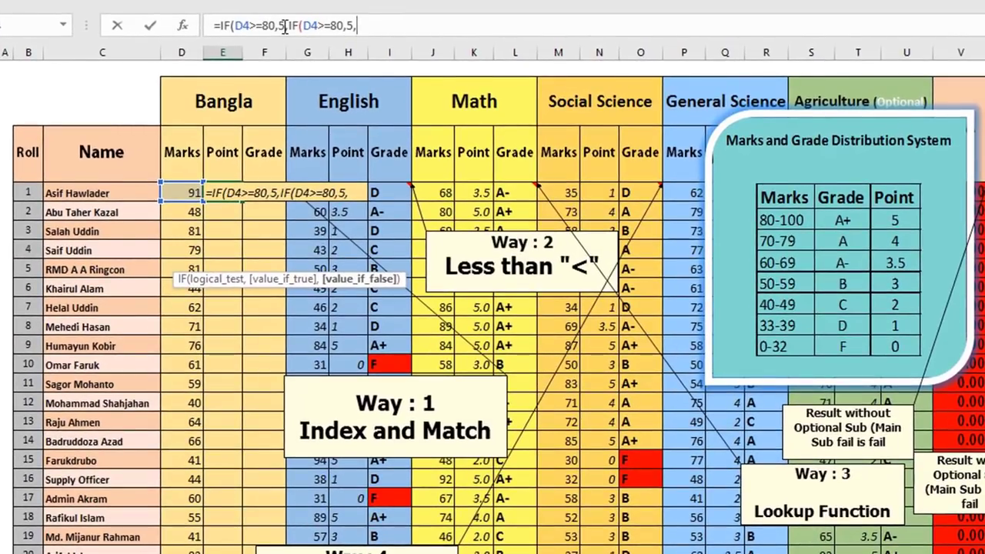
left_click(340, 25)
key("BackSpace")
type("7")
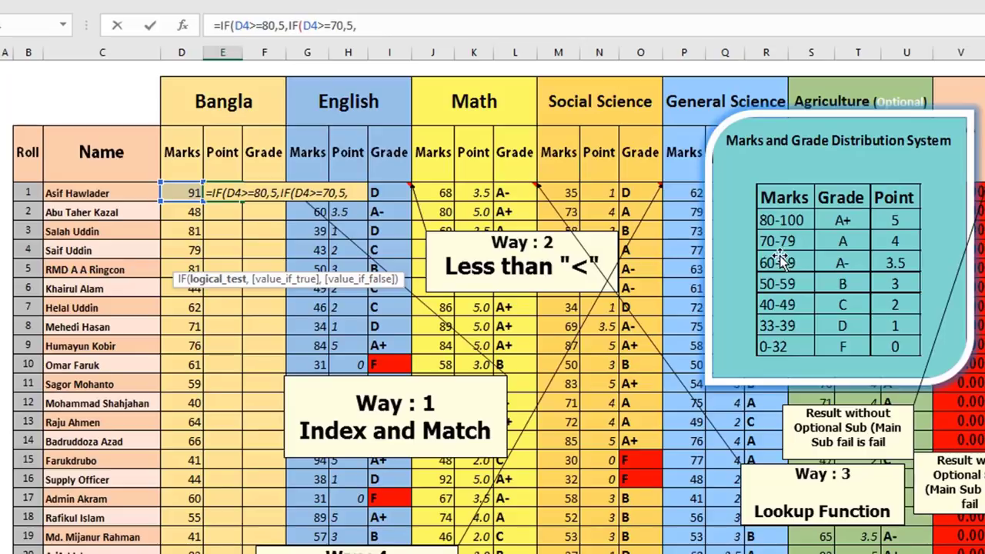
left_click(353, 25)
type("4")
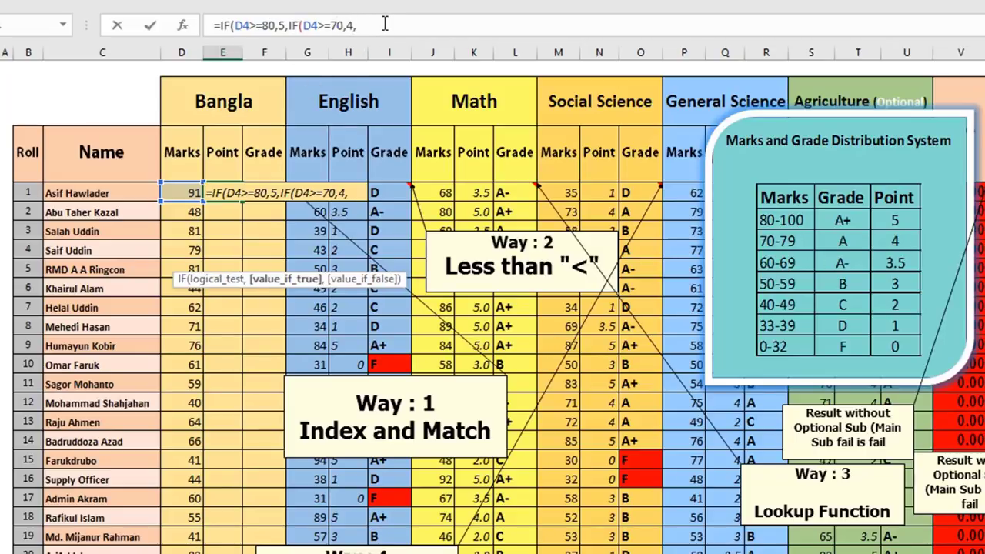
Add a third tier IF(D4>=60,3.5, and append another IF(D4>=80,5, copy.
left_click(385, 25)
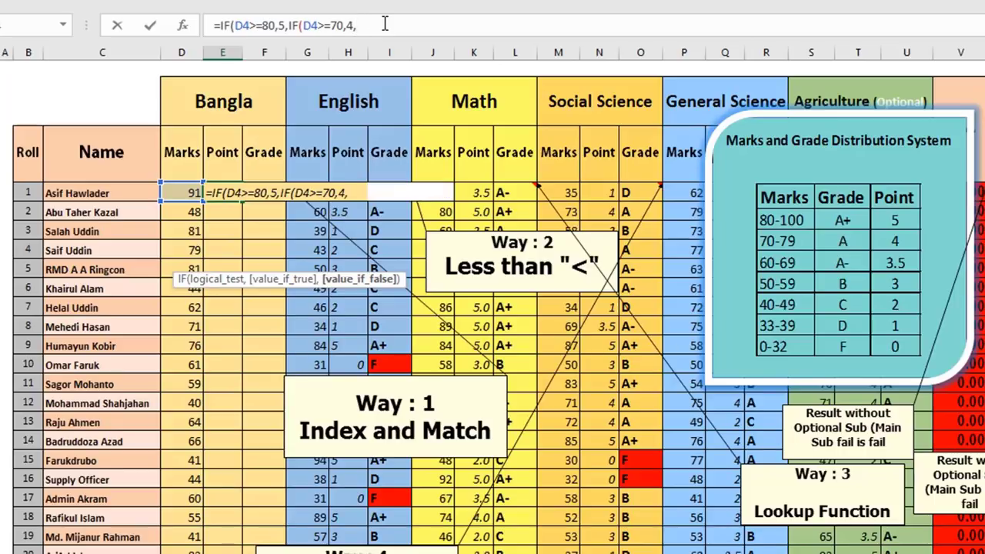
key("ctrl+v")
left_click(406, 25)
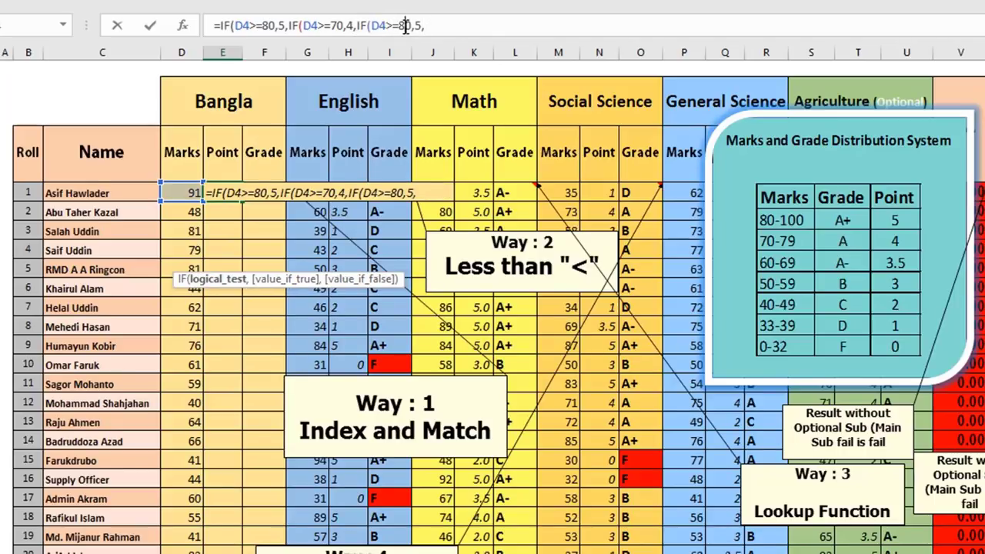
key("BackSpace")
type("6")
left_click(421, 25)
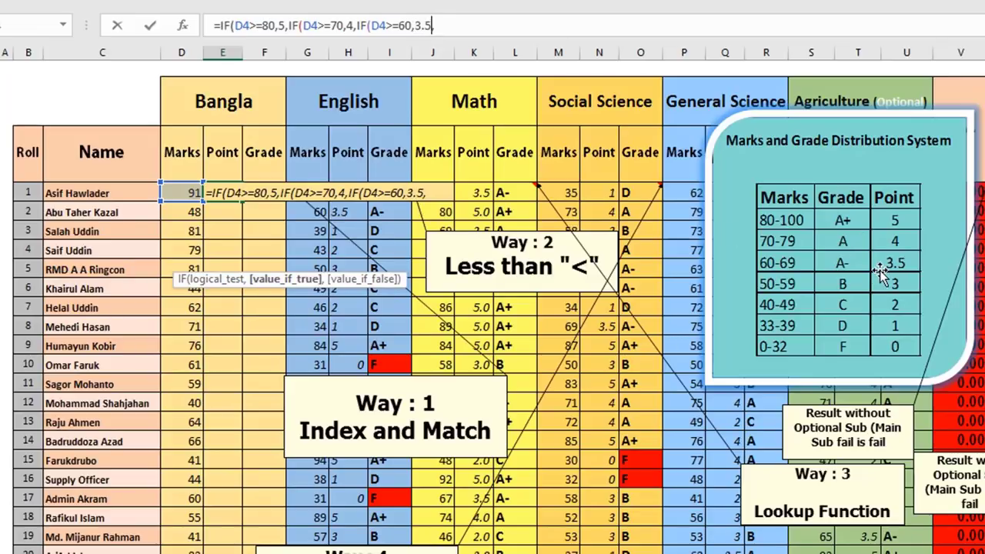
type(",")
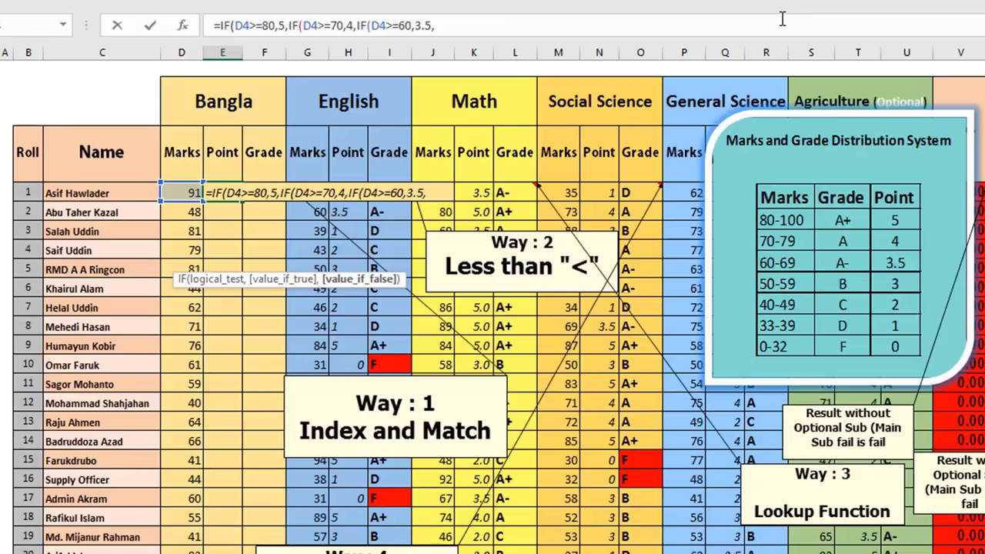
type("IF(D4>=80,5,")
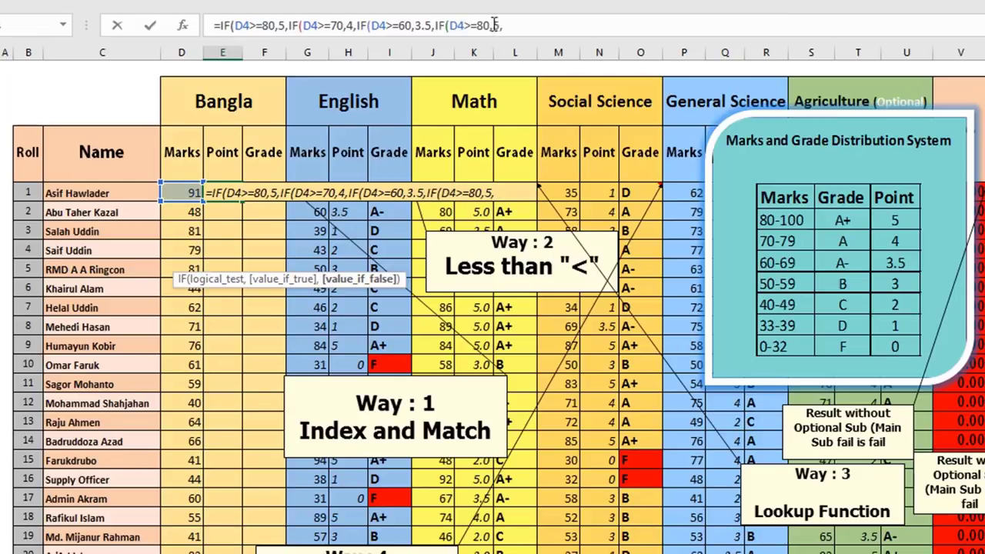
Change the fourth clause to IF(D4>=50,3, and append another IF(D4>=80,5, copy.
left_click(484, 25)
key("BackSpace")
type("5")
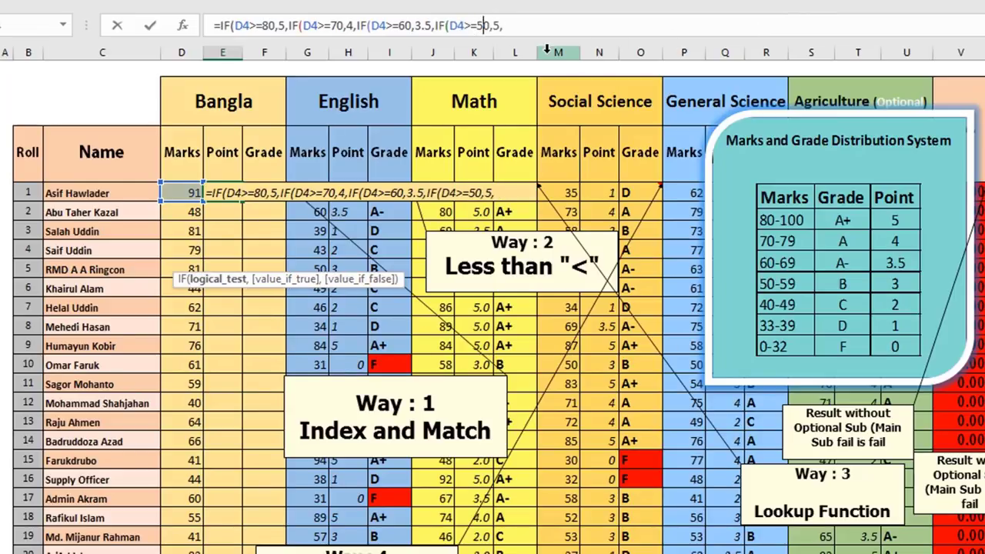
left_click(533, 25)
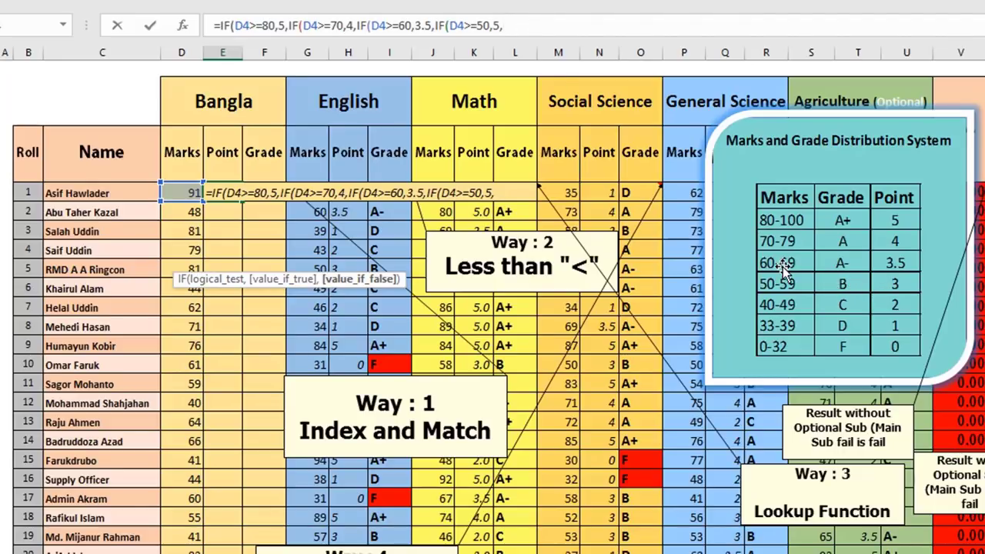
key("BackSpace")
key("BackSpace")
type("3")
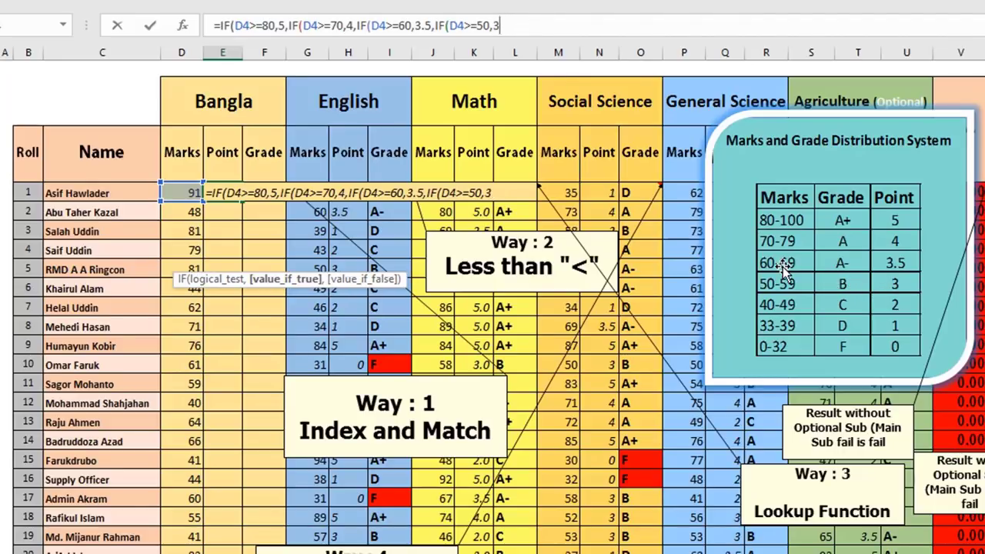
type(",")
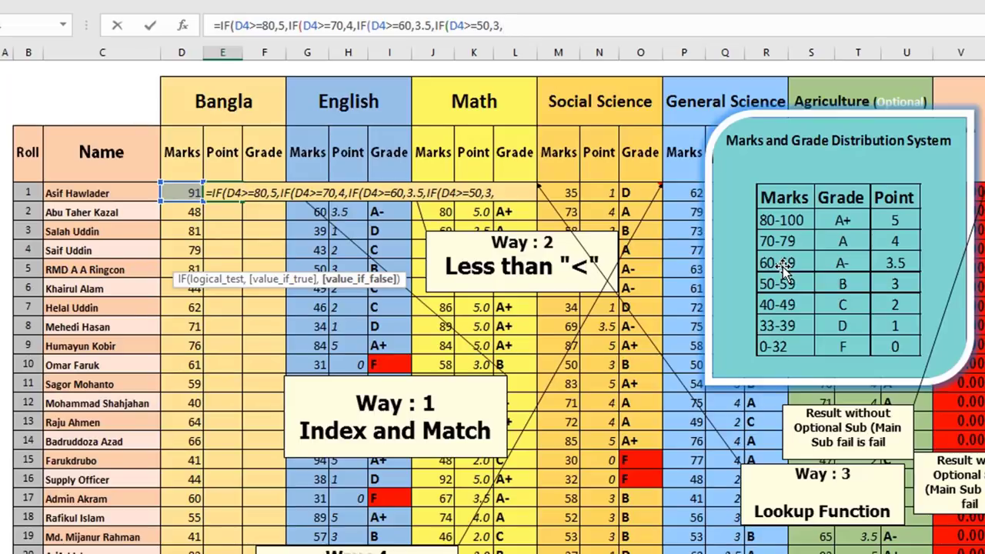
type("IF(D4>=80,5,")
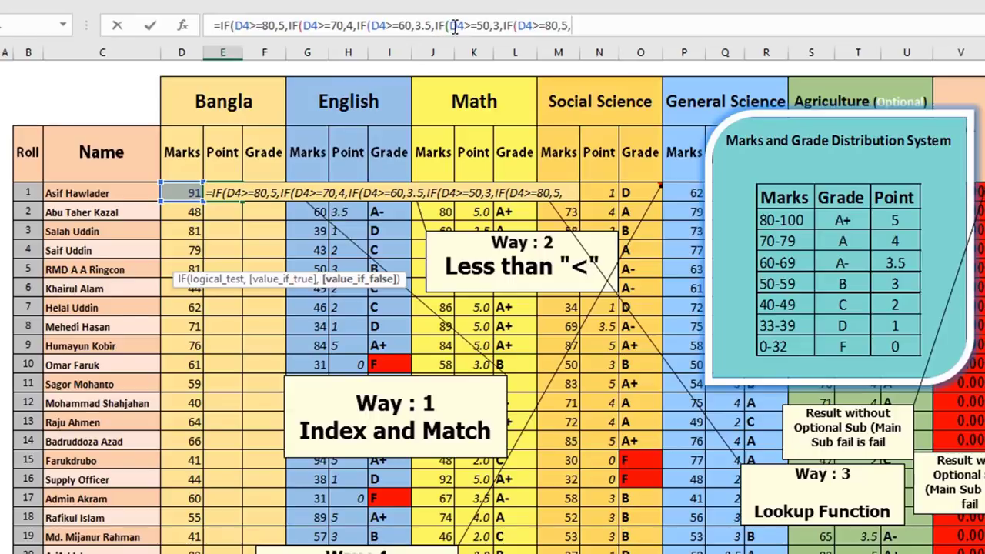
Edit that clause to IF(D4>=40,2, and paste one more IF clause.
left_click(555, 27)
key("BackSpace")
type("4")
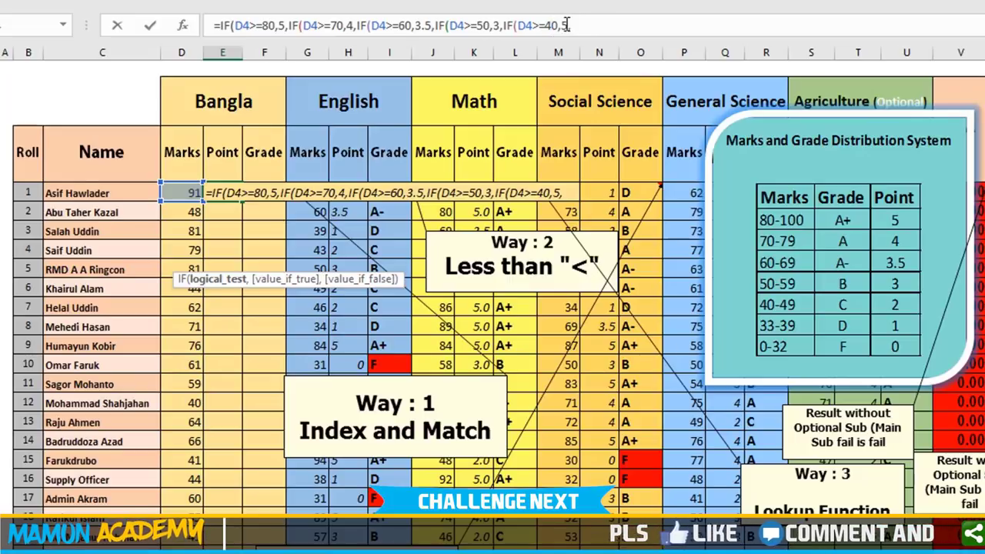
left_click(568, 25)
key("BackSpace")
type("2")
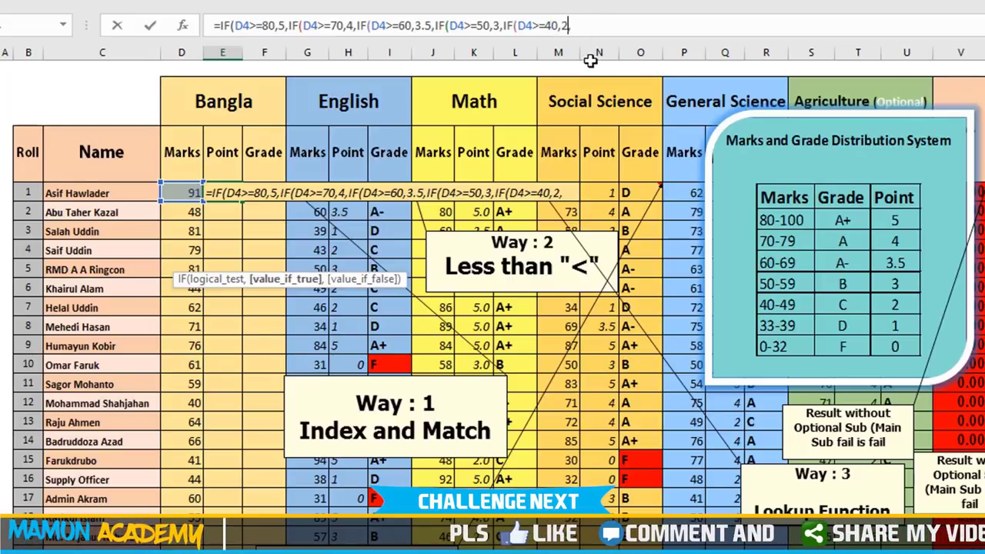
key("ctrl+v")
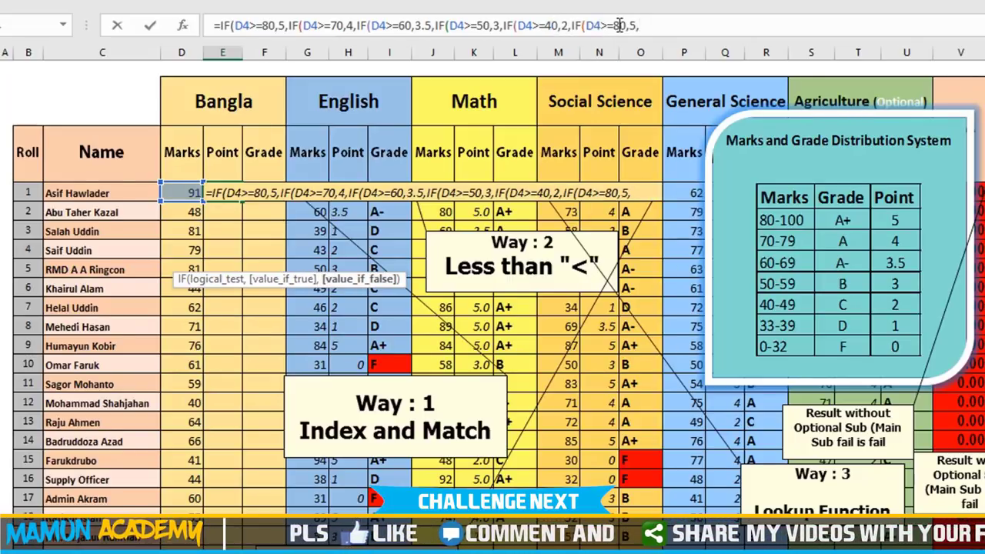
Change the last pasted clause to IF(D4>=33,1, and return to the formula's end.
left_click(620, 26)
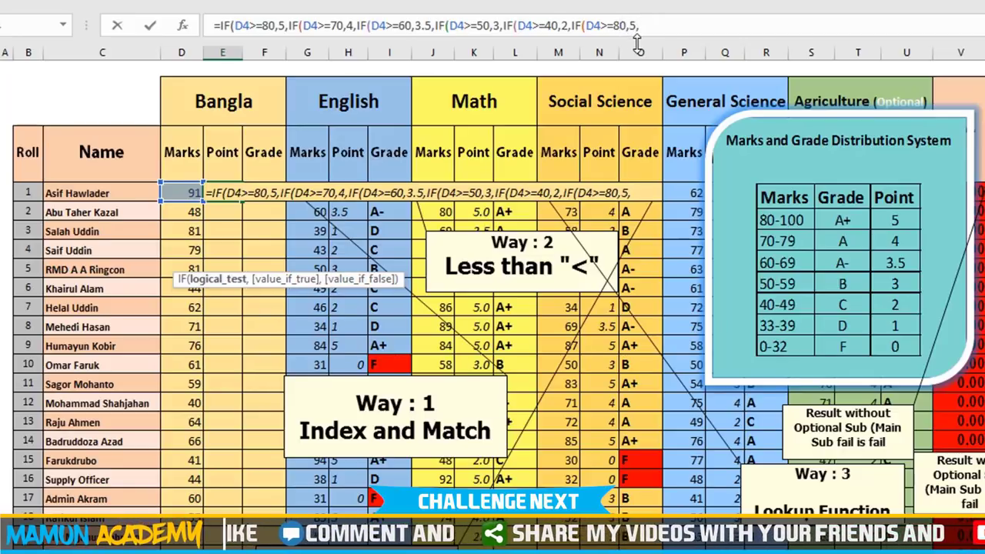
key("BackSpace")
type("3")
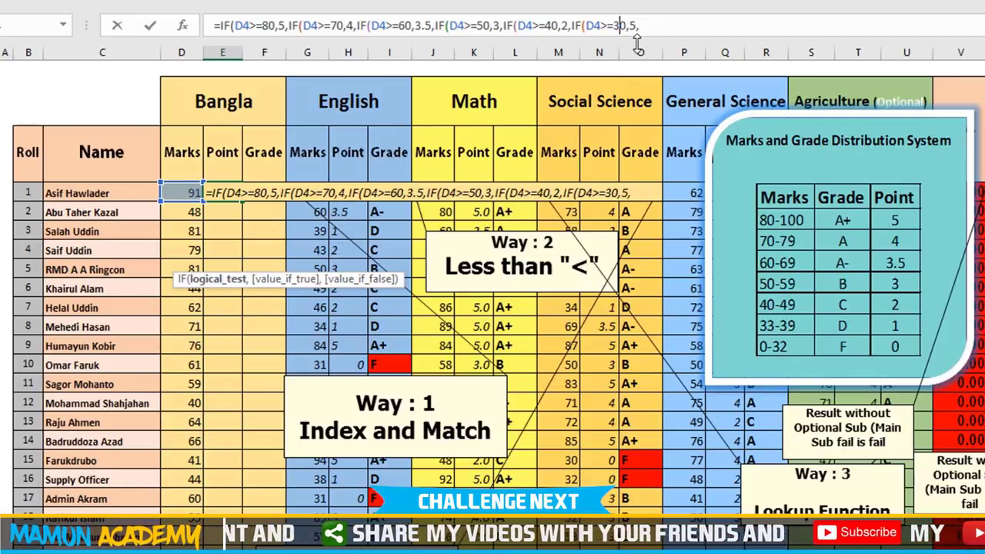
type("3")
key("Delete")
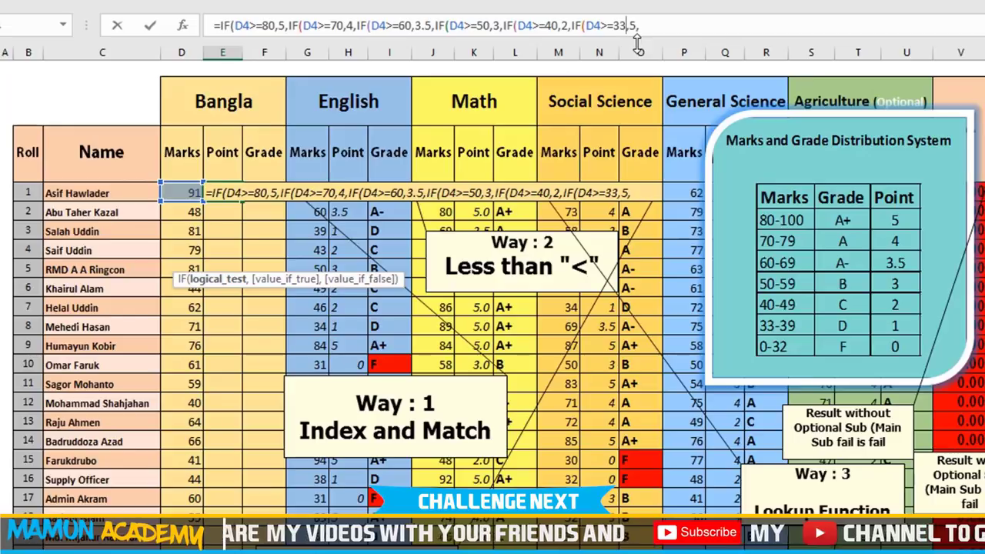
left_click(636, 25)
type("1")
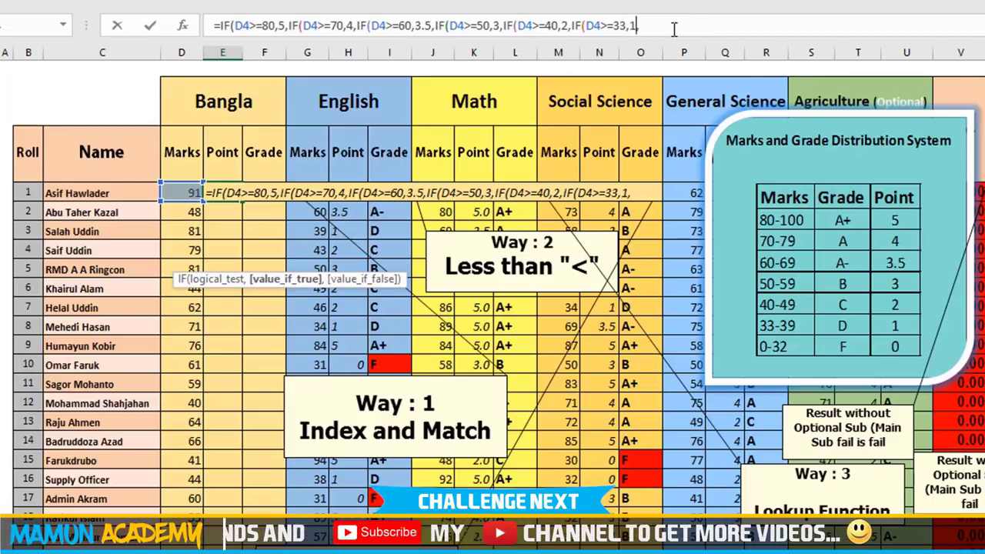
left_click(673, 27)
type("0")
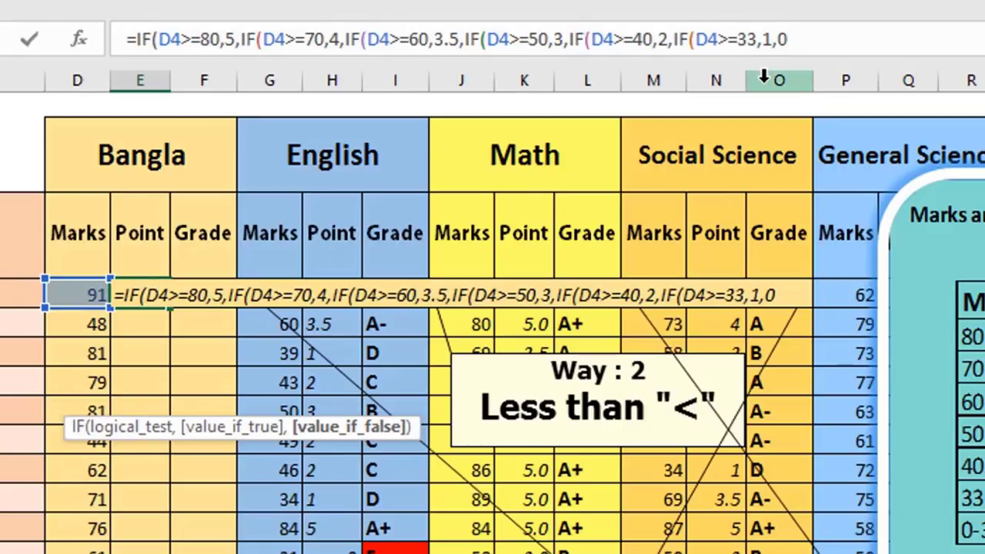
Type the closing parentheses so the formula ends …IF(D4>=33,1,0)))))), closing all six IFs.
type(")))")
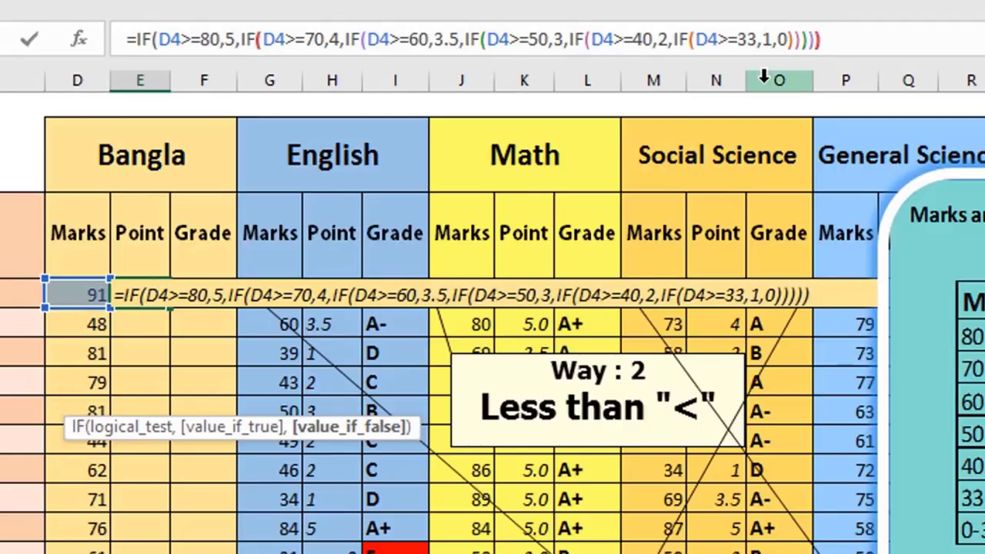
type(")")
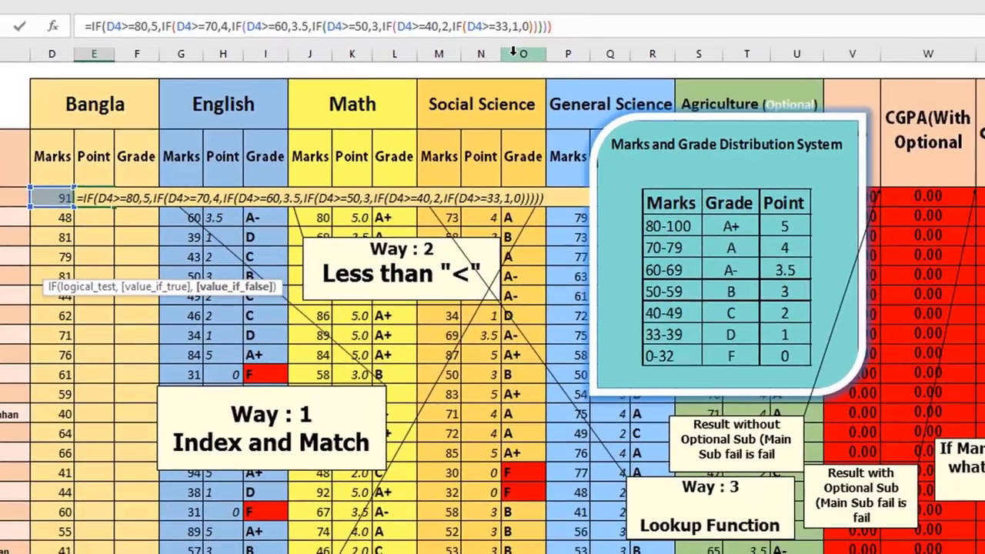
Fix the closing brackets of E4's nested IF point formula so 72 marks returns a point of 4.
key("Return")
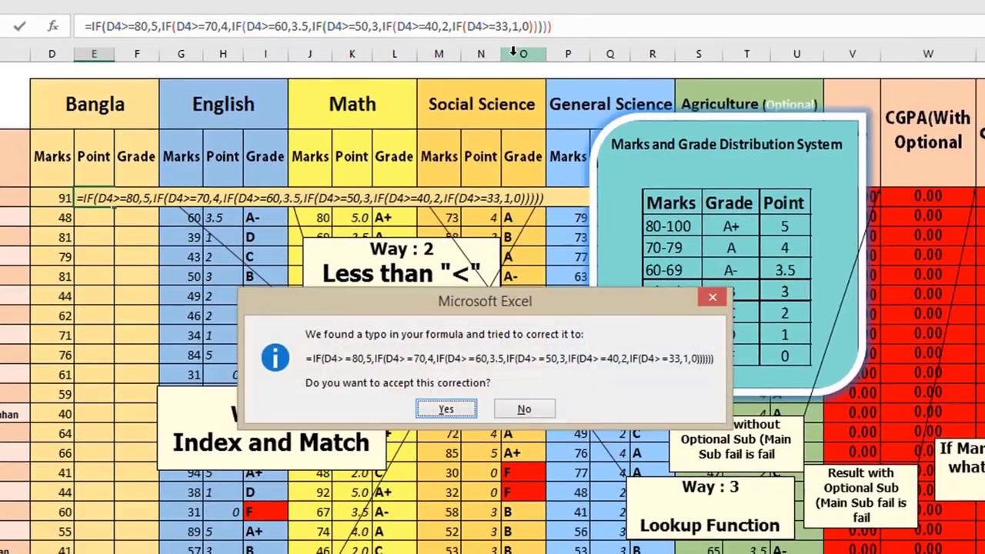
key("Return")
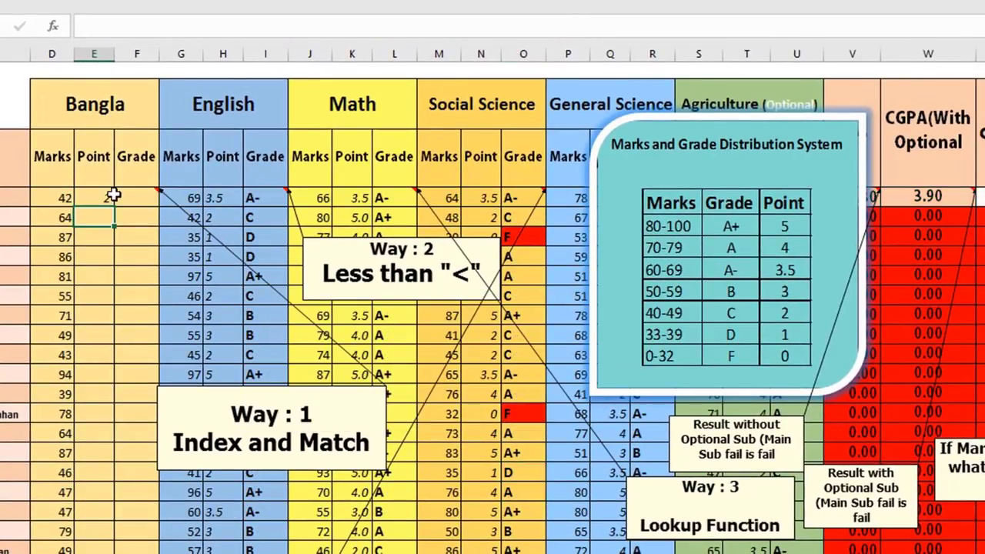
left_click(106, 196)
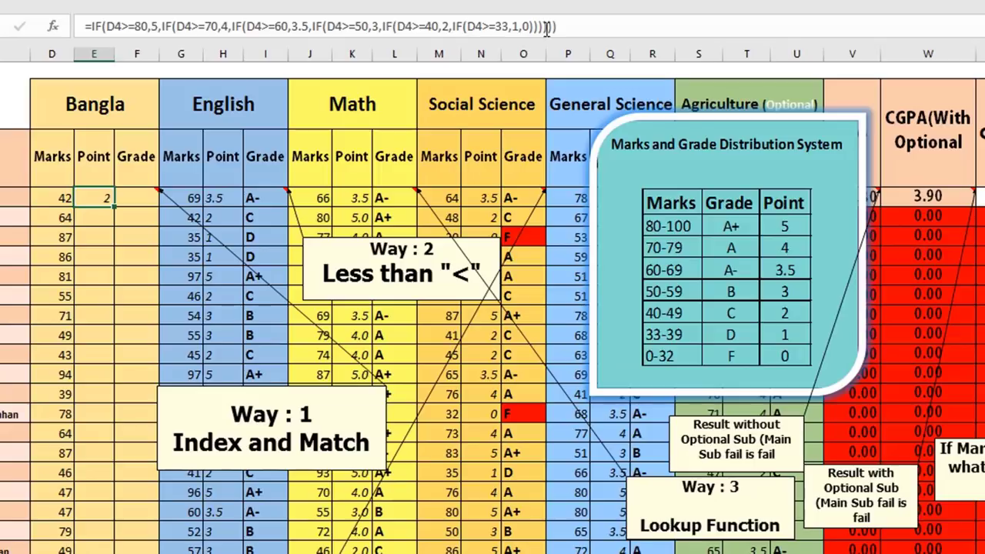
left_click(572, 27)
key("BackSpace")
key("BackSpace")
key("BackSpace")
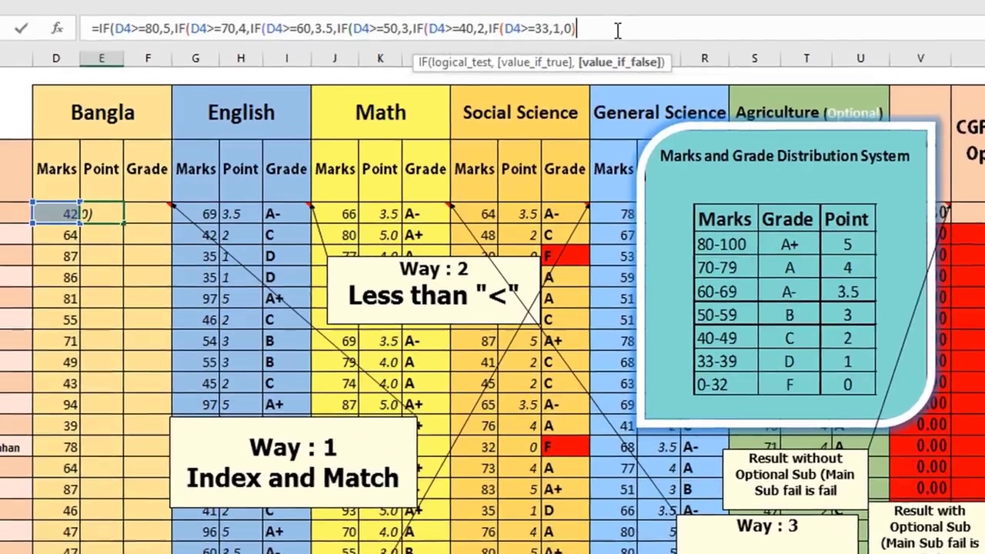
key("BackSpace")
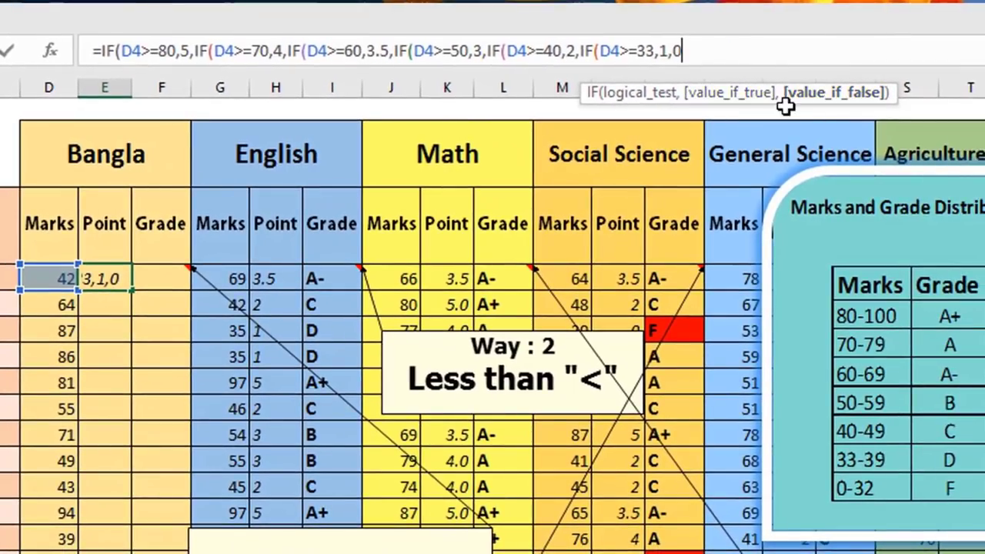
left_click_drag(780, 92, 505, 163)
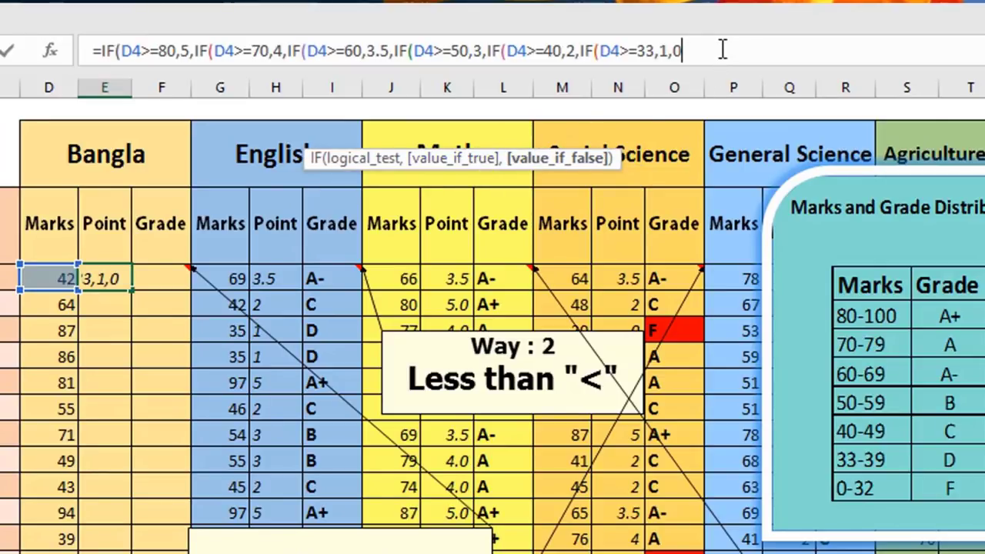
type(")))")
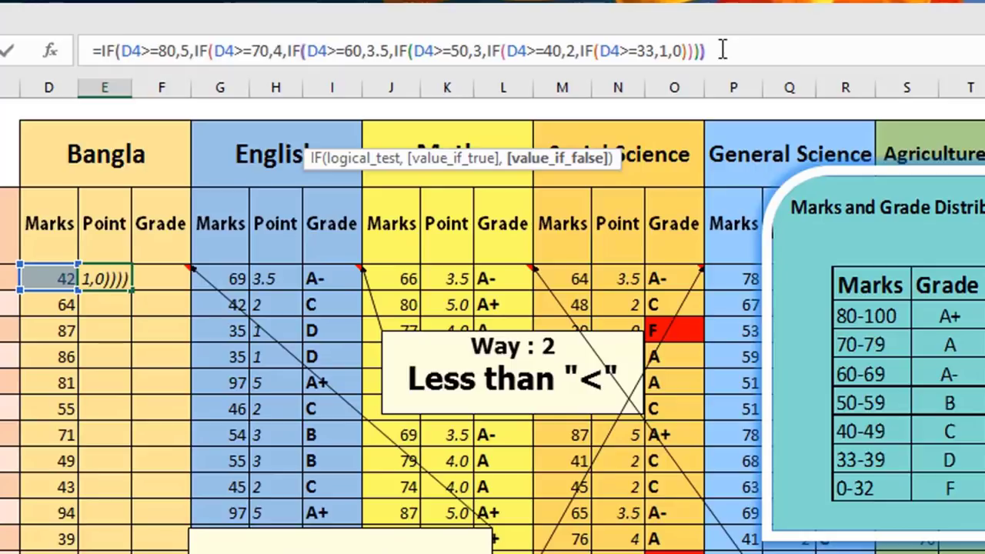
type(")")
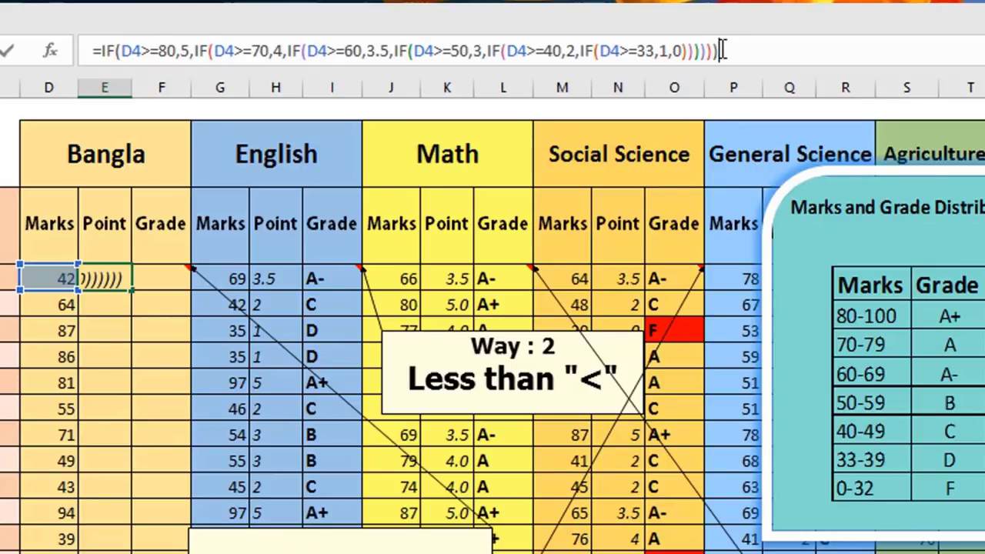
key("Return")
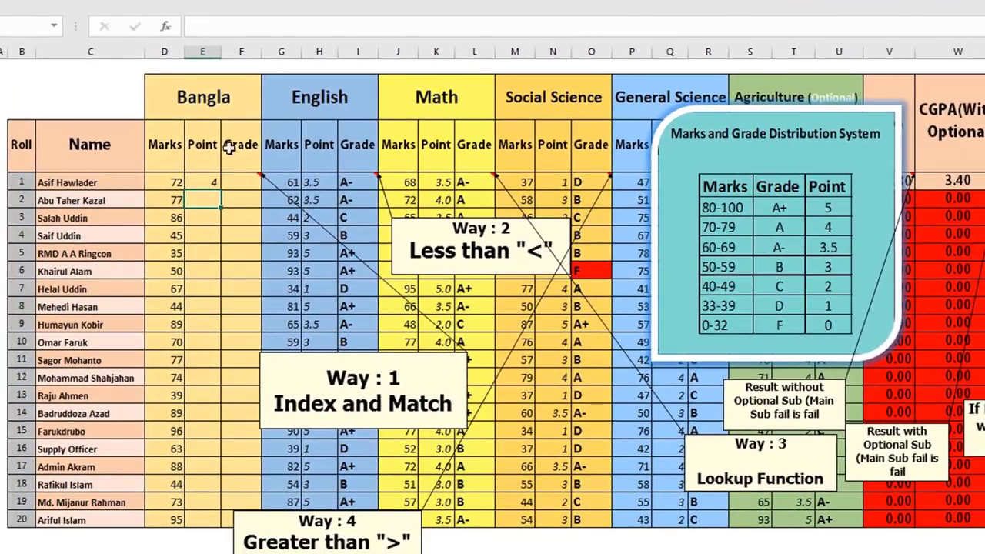
Strip E4's closing brackets and accept Excel's bracket fix, so 71 marks returns point 4.
left_click(214, 183)
left_click(639, 25)
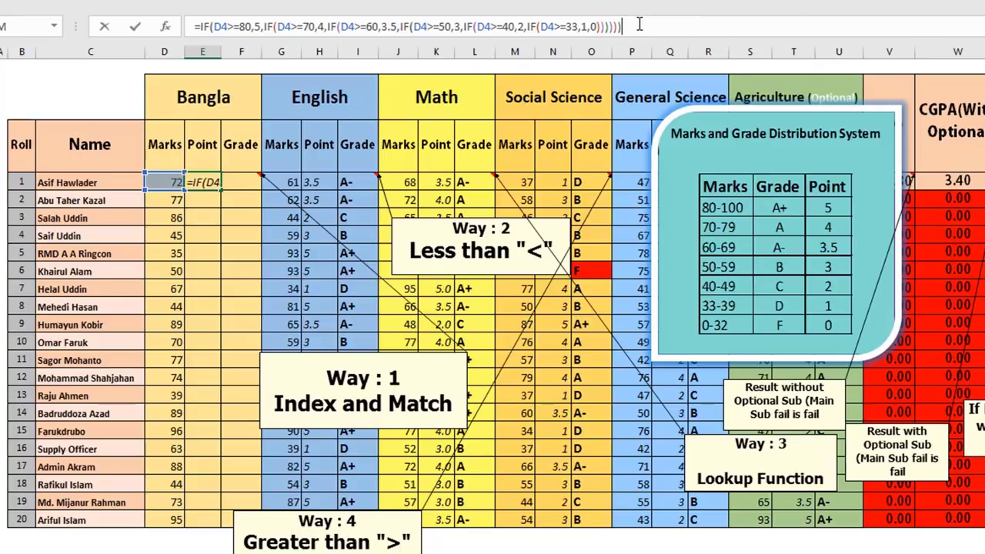
key("BackSpace")
key("BackSpace")
key("BackSpace")
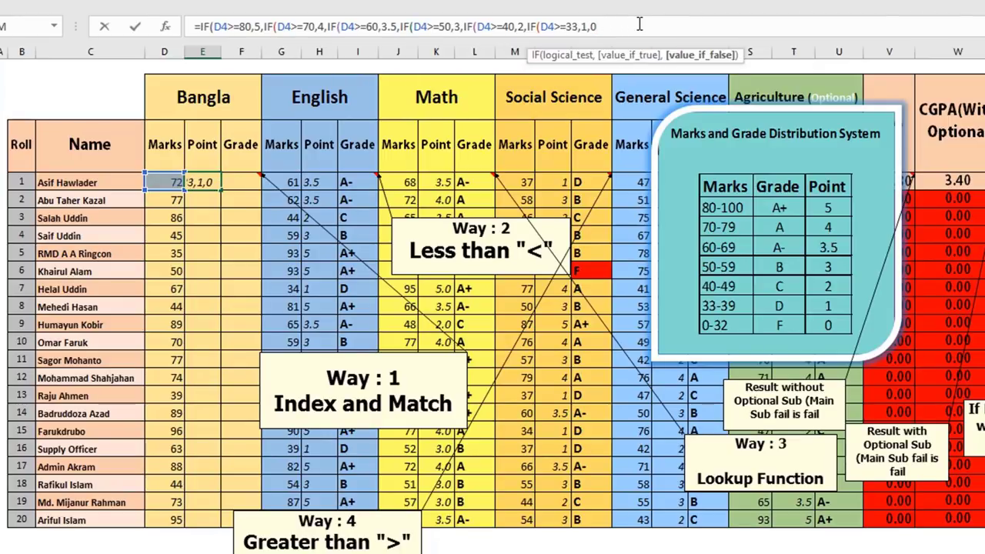
key("Return")
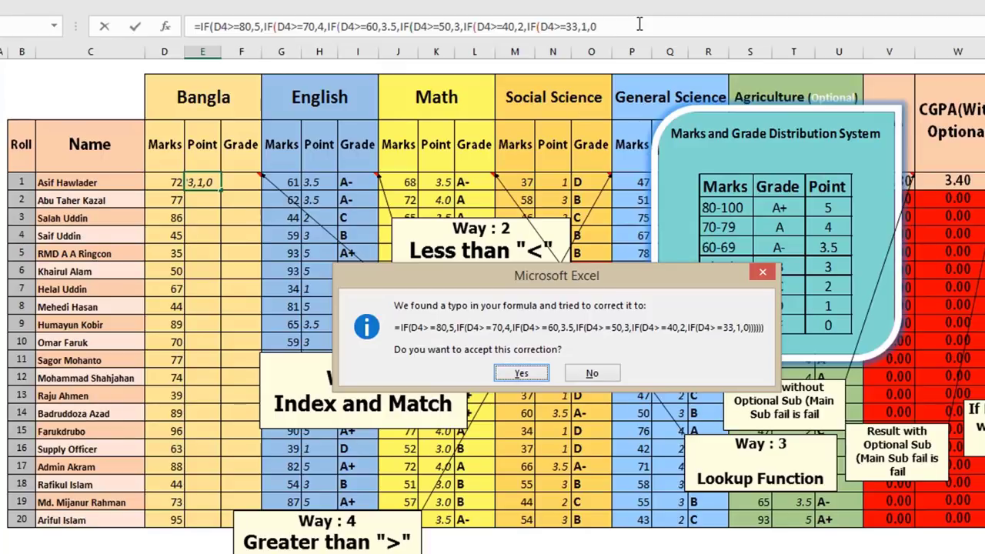
left_click(520, 374)
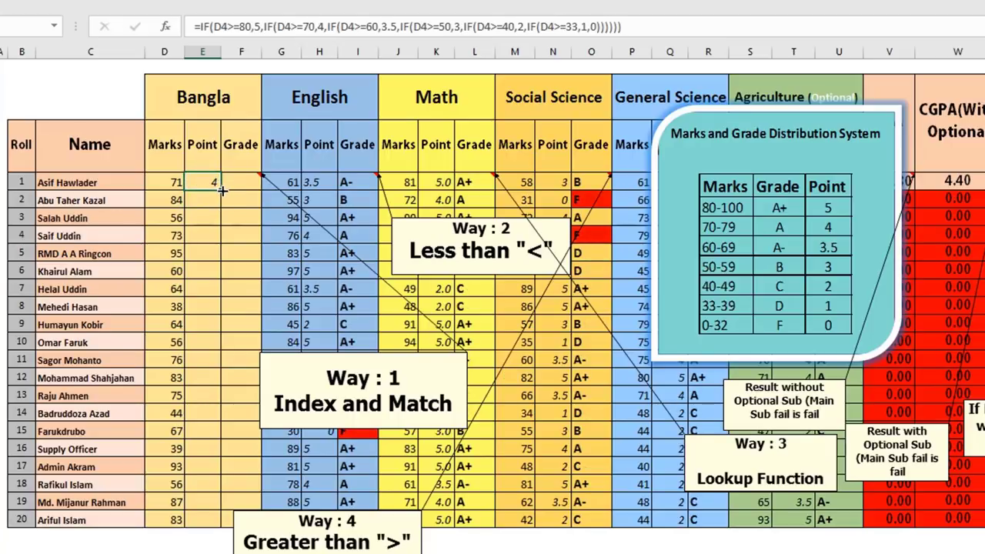
Fill E4's point formula down for all students, inspect the results, and recalculate marks with F9.
double_click(221, 190)
mouse_move(170, 181)
left_mouse_down()
mouse_move(182, 422)
mouse_move(214, 512)
left_mouse_up()
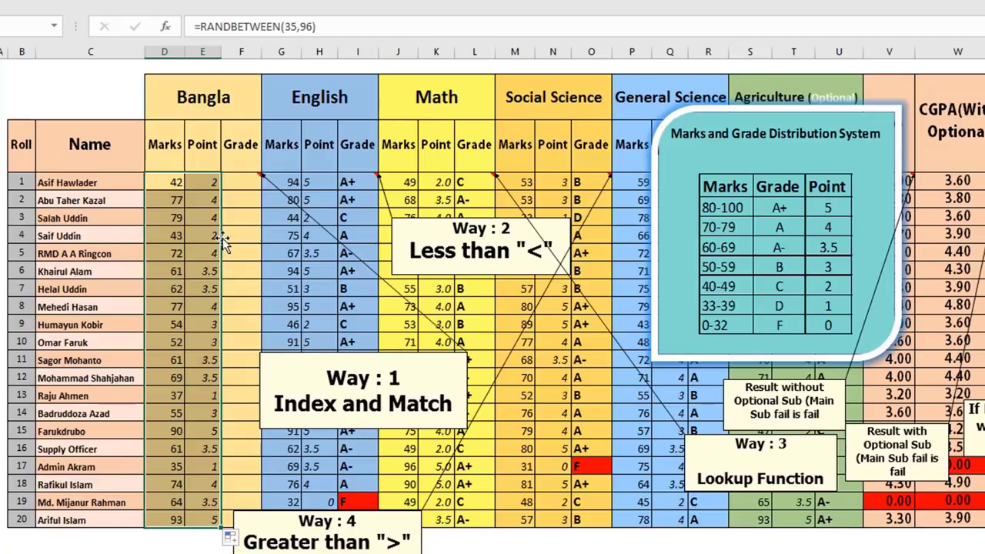
left_click(193, 184)
left_click(199, 321)
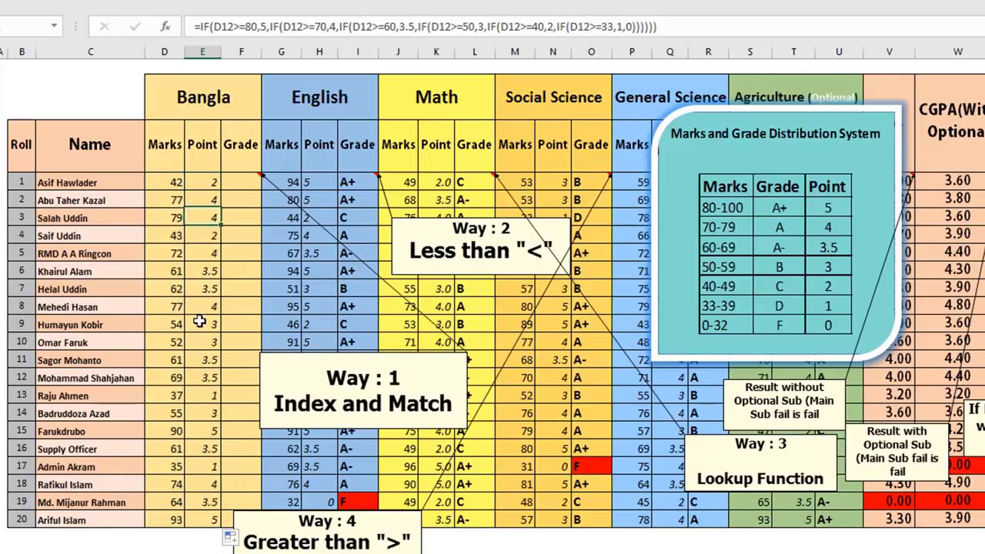
key("F9")
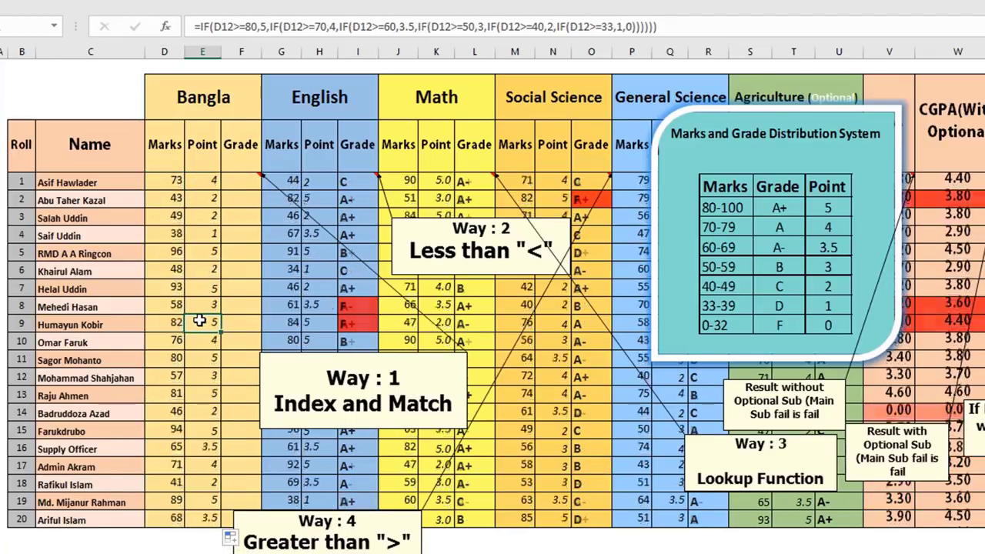
left_click(206, 182)
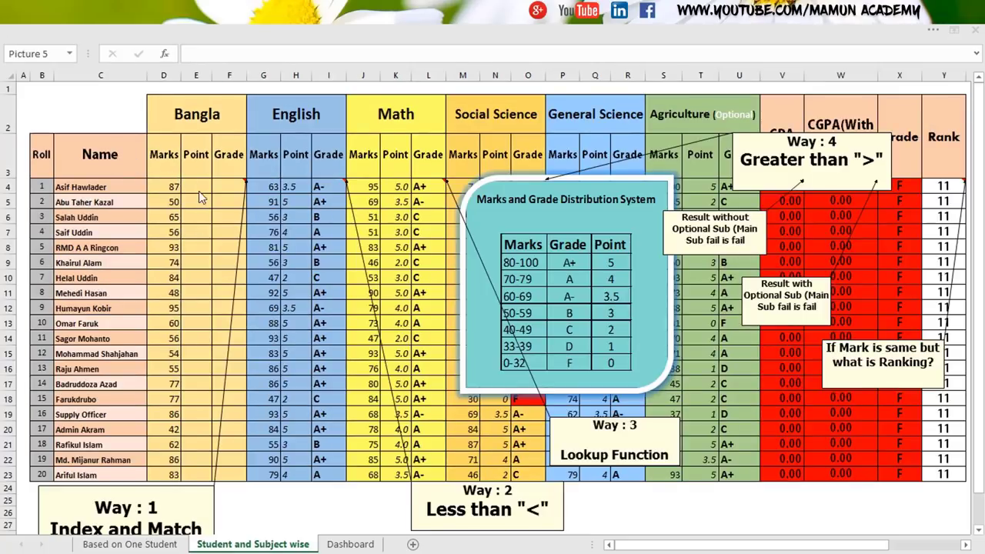
Select E4:F23 and start the formula =IF(D4<=32,0, for marks up to 32.
left_click_drag(196, 186, 229, 475)
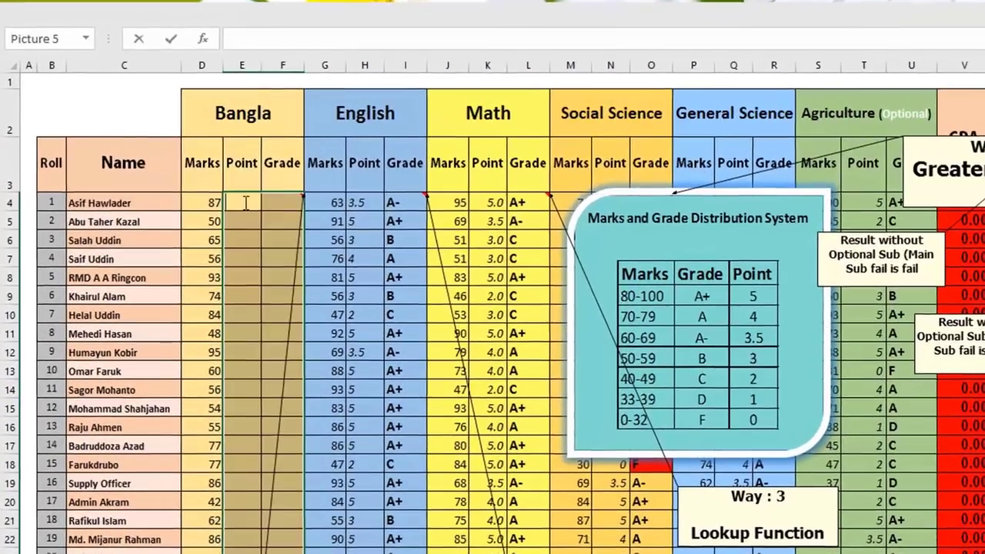
type("=if")
key("Tab")
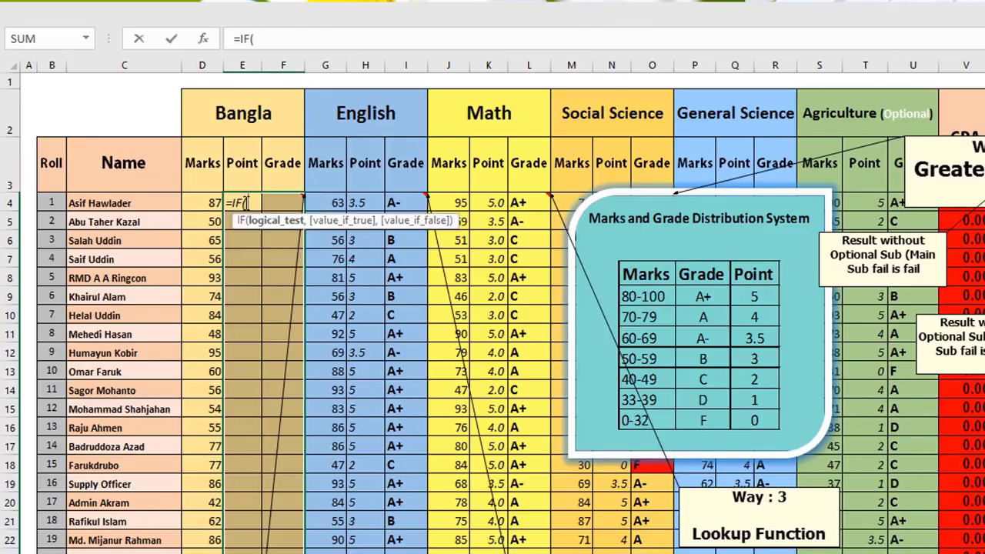
left_click(208, 199)
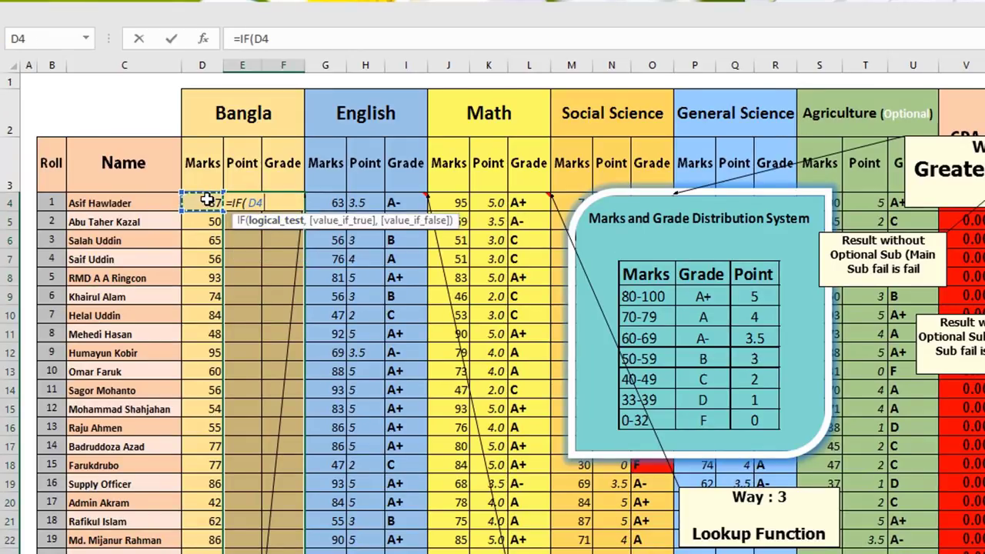
type("<=32")
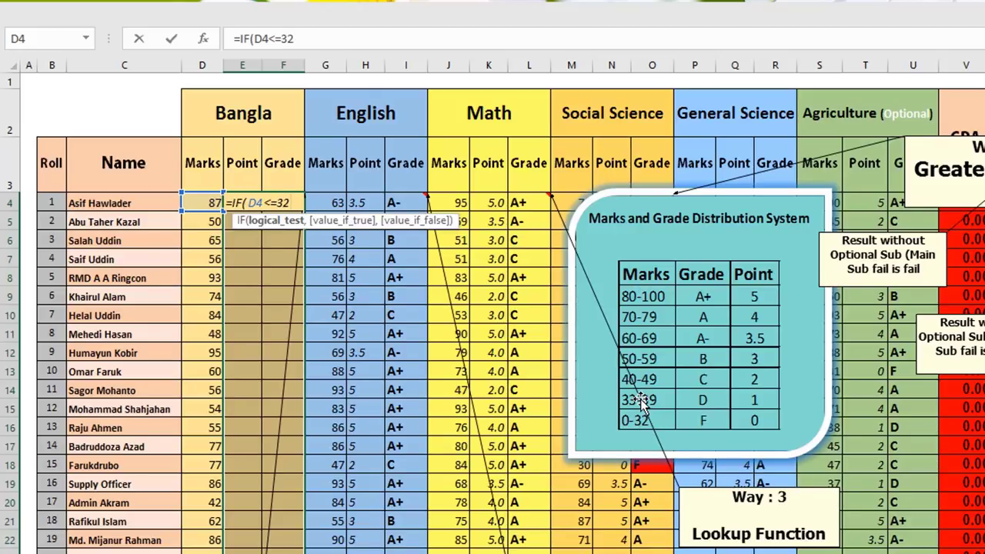
type(",")
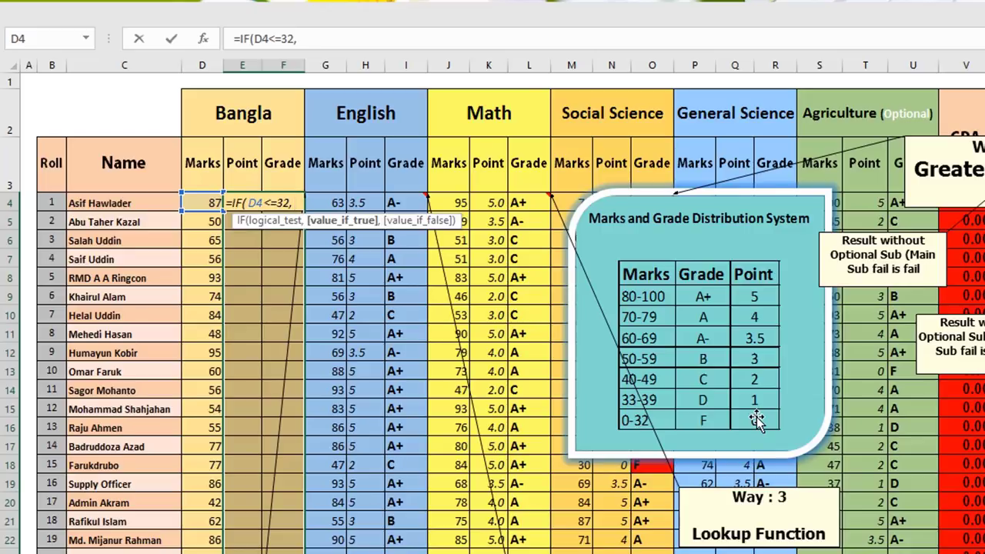
type("0,")
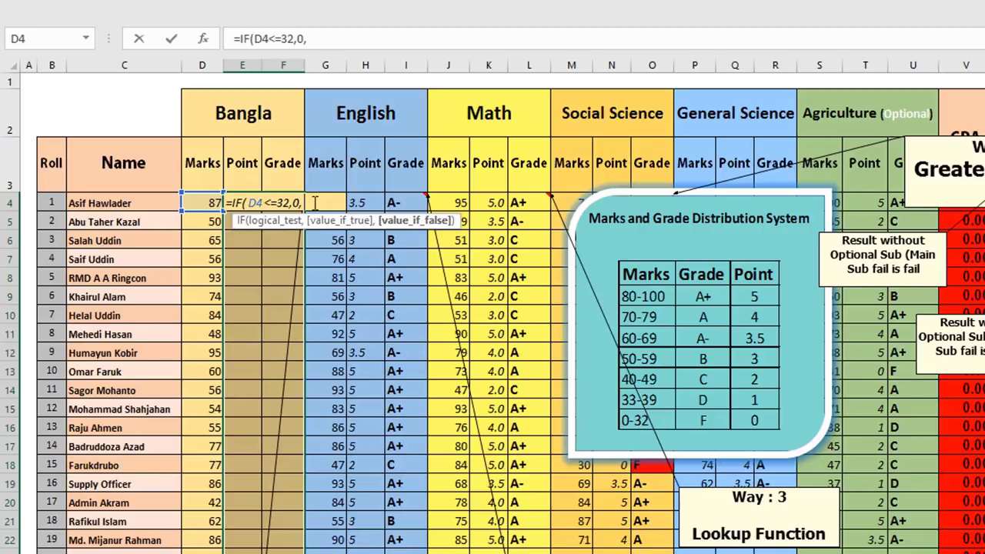
Copy the IF(D4<=32,0, clause from the formula bar for reuse.
double_click(255, 202)
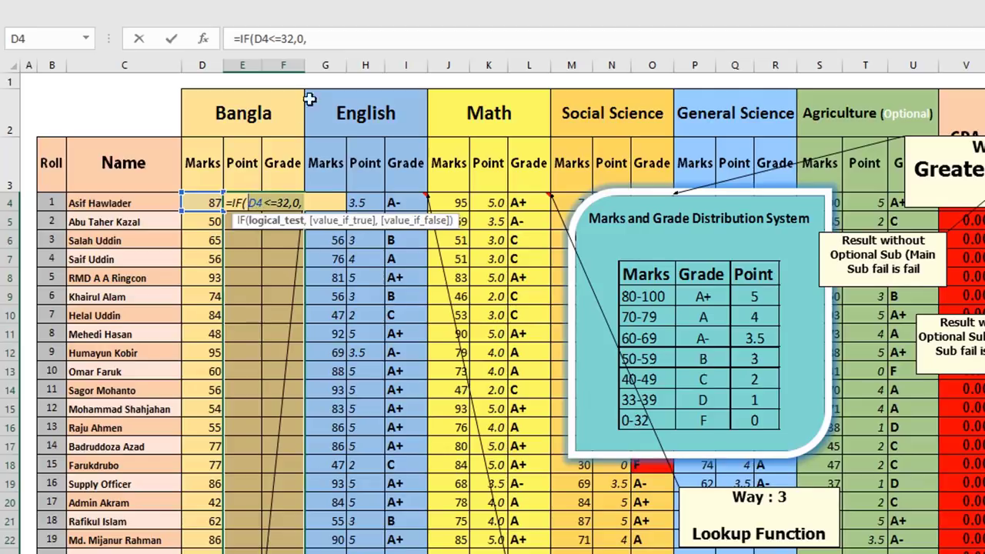
left_click_drag(327, 42, 240, 39)
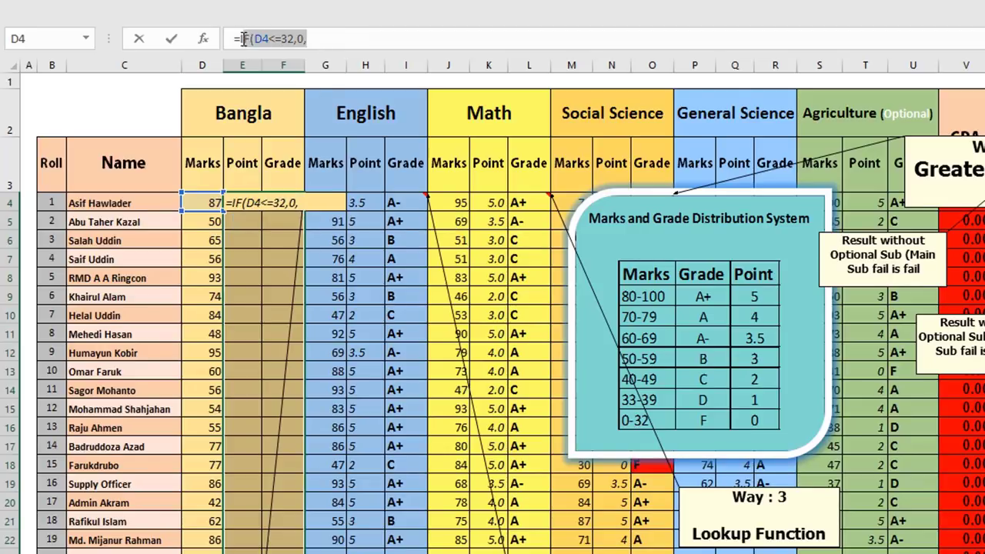
key("ctrl+c")
Paste the IF clause and change it to IF(D4<=39,1, for marks up to 39.
left_click(334, 38)
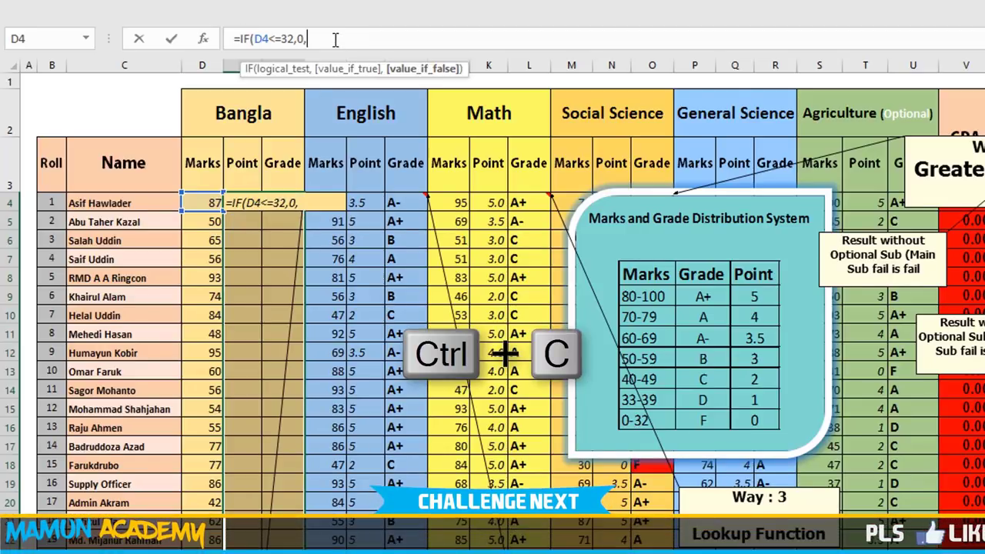
key("ctrl+v")
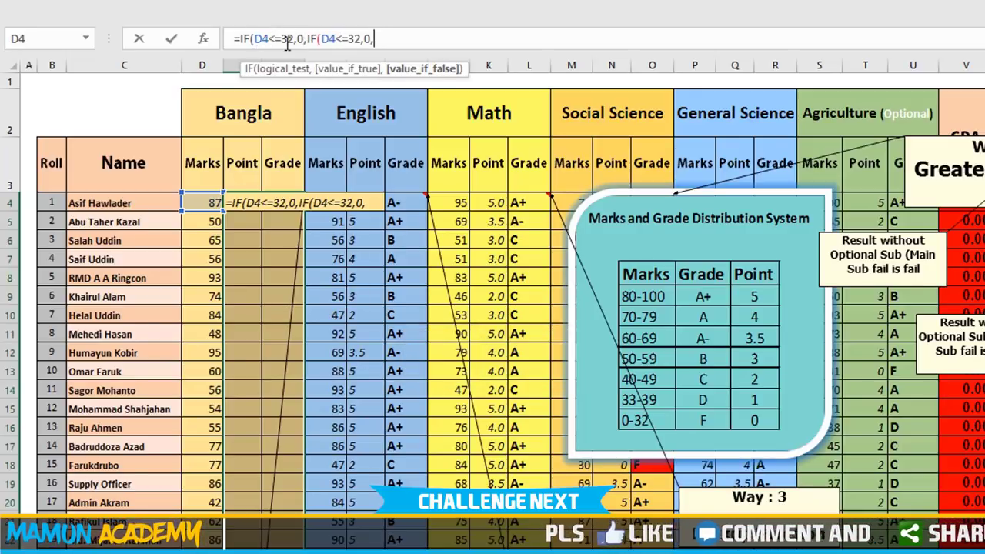
left_click(336, 39)
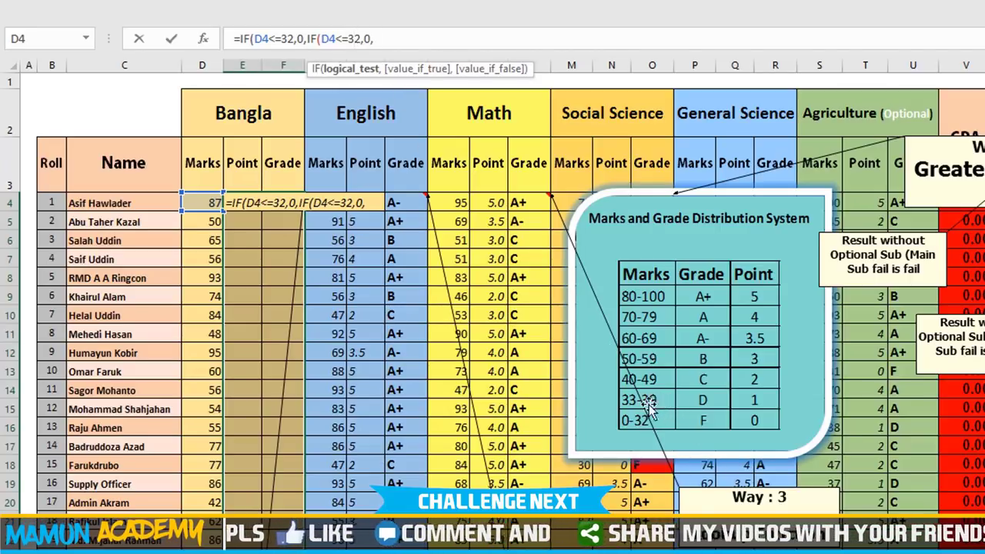
key("BackSpace")
type("8")
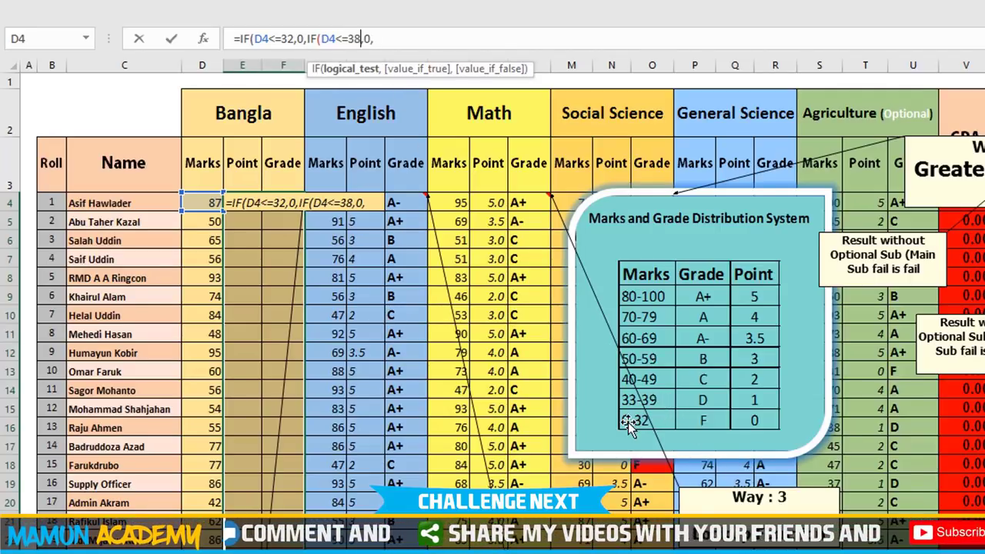
key("BackSpace")
type("9")
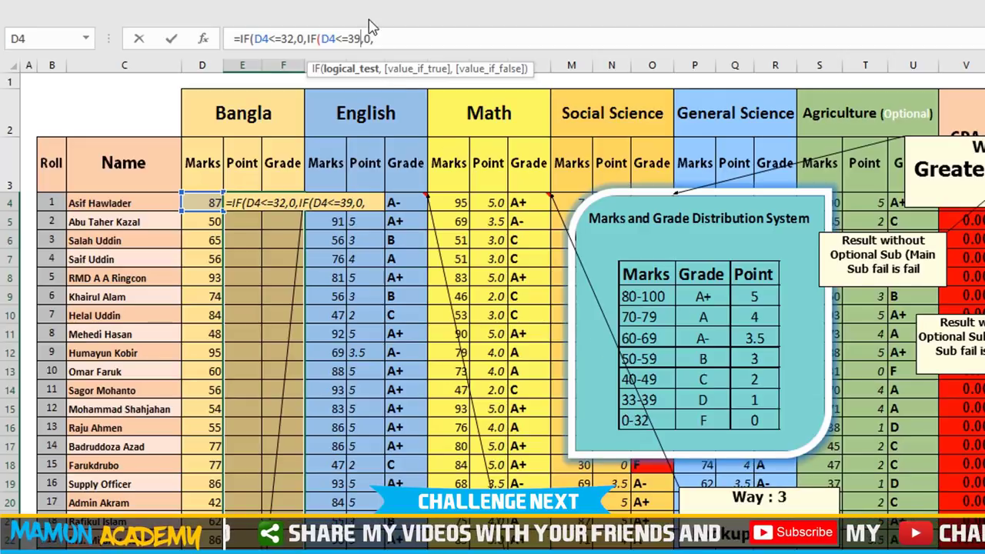
key("Right")
key("Delete")
type("1")
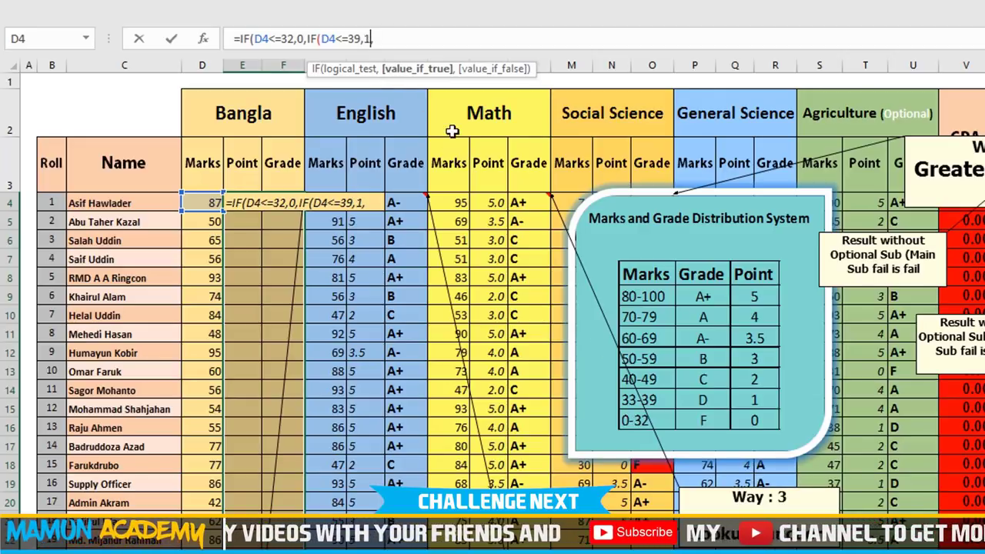
Add clauses giving point 2 for marks up to 49 and 3 up to 59.
key("ctrl+v")
left_click(422, 38)
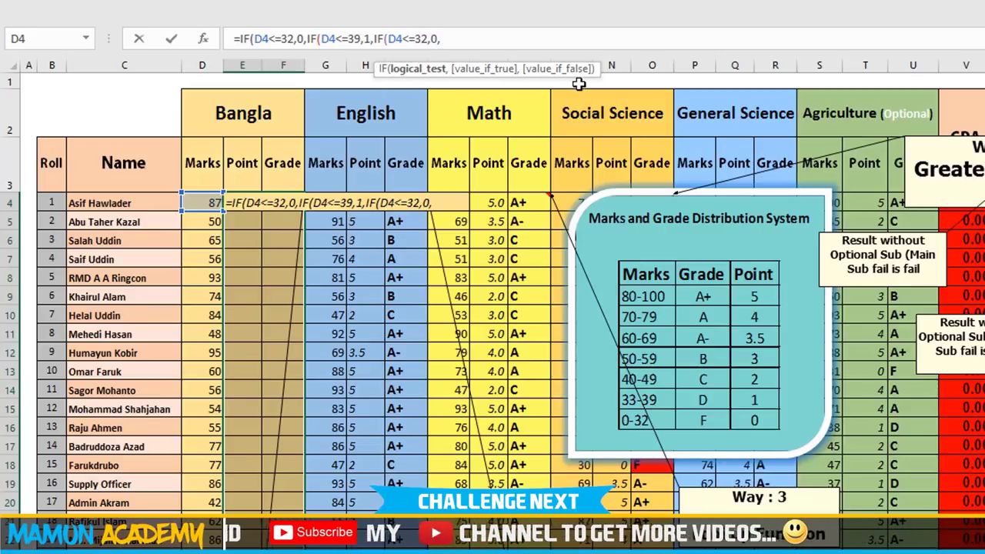
key("BackSpace")
key("Delete")
type("49")
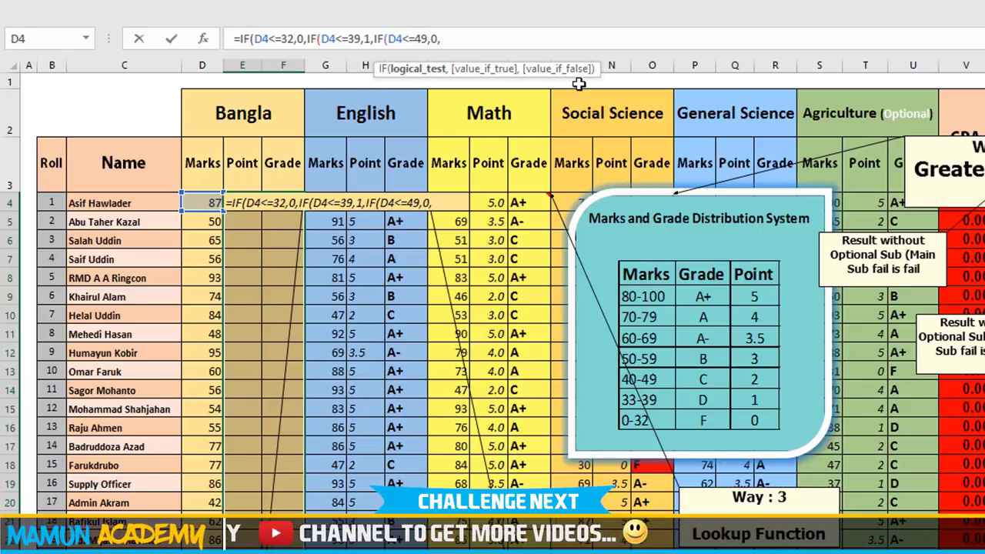
key("Right")
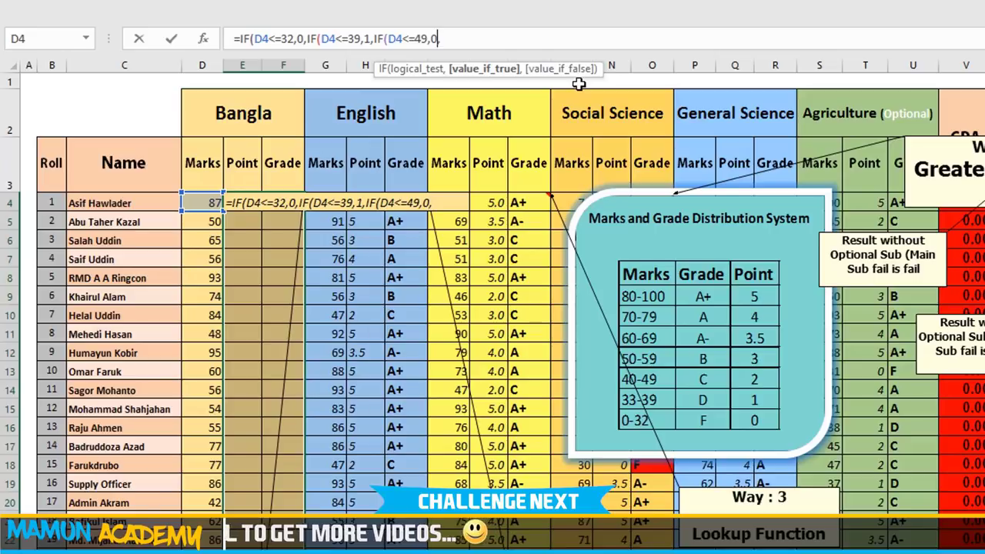
key("Delete")
type("2")
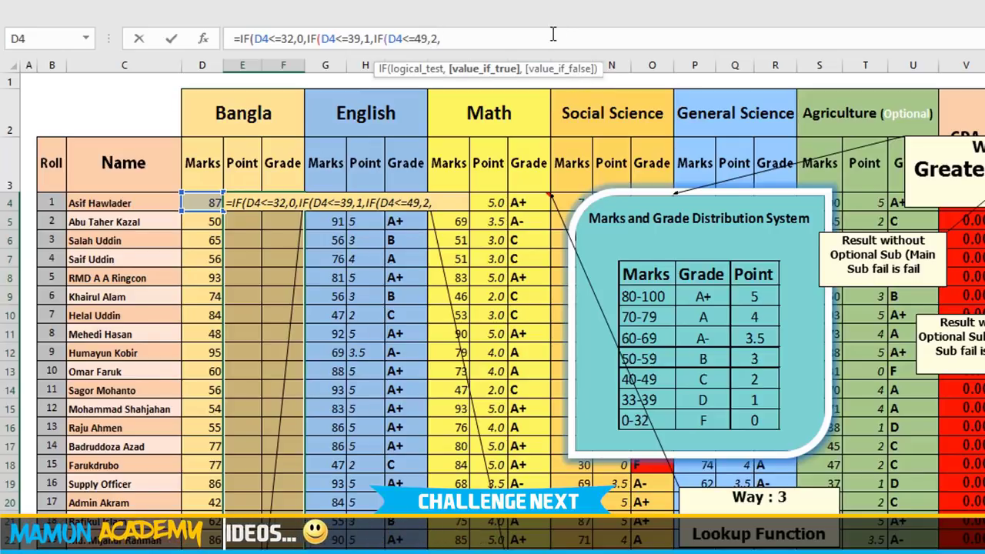
key("ctrl+v")
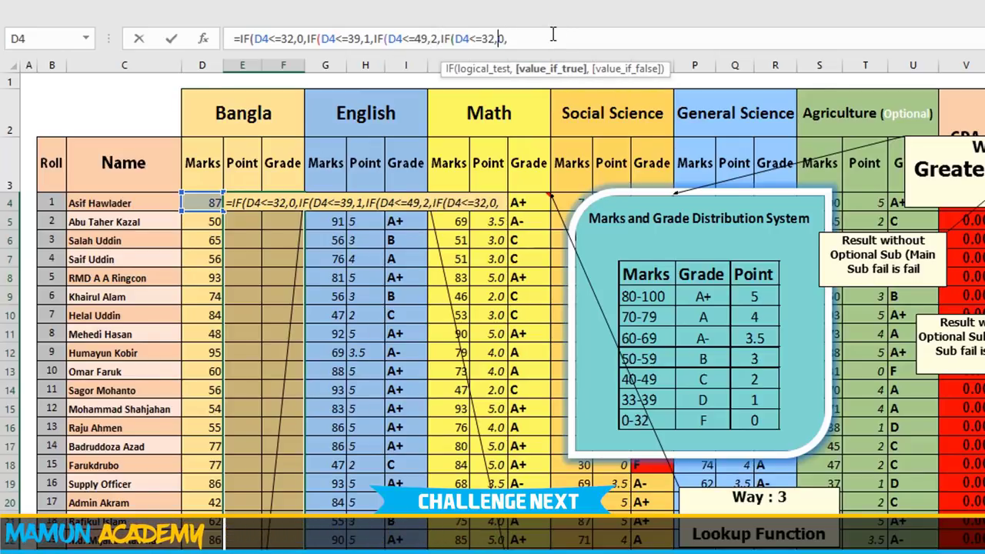
key("Left")
key("BackSpace")
key("BackSpace")
type("59")
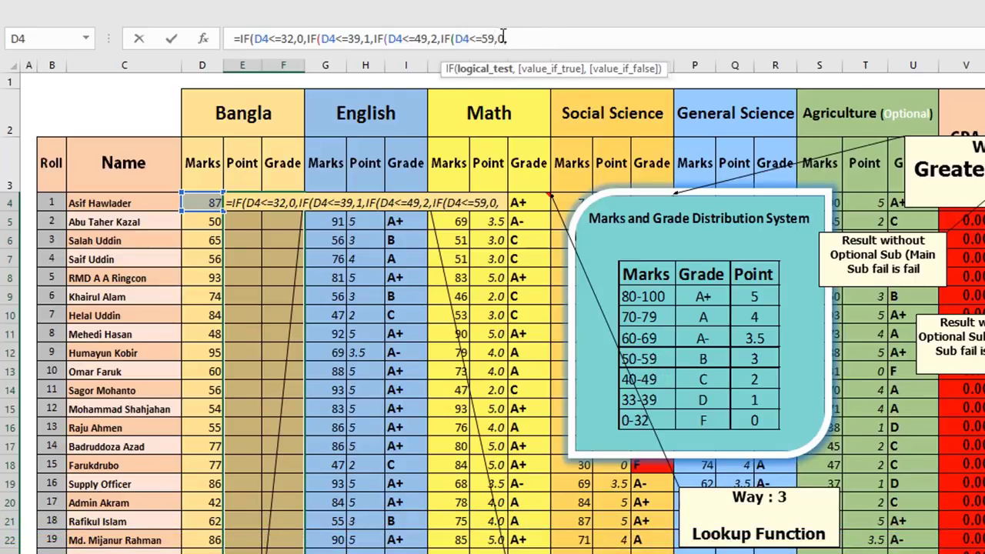
key("BackSpace")
key("BackSpace")
type("2,")
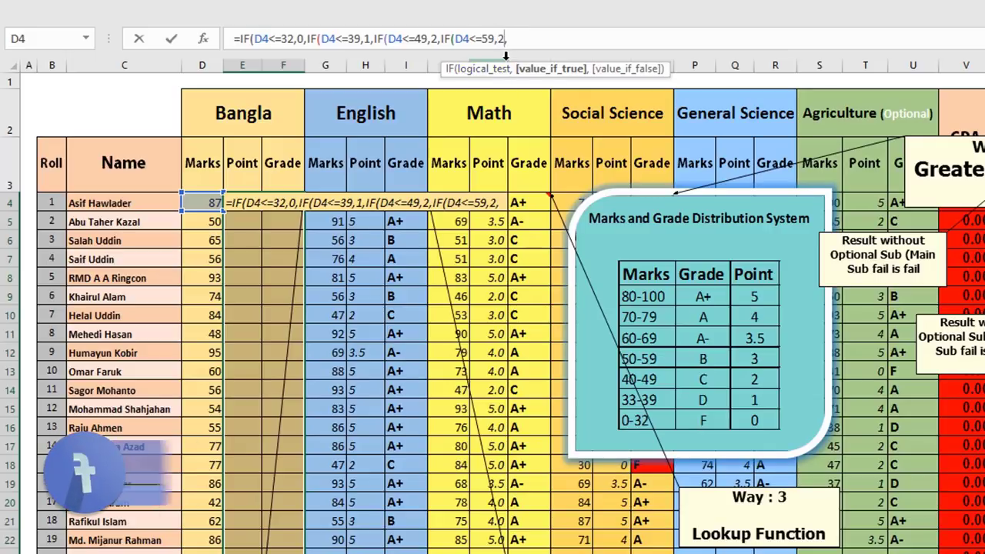
key("BackSpace")
key("BackSpace")
type("3,")
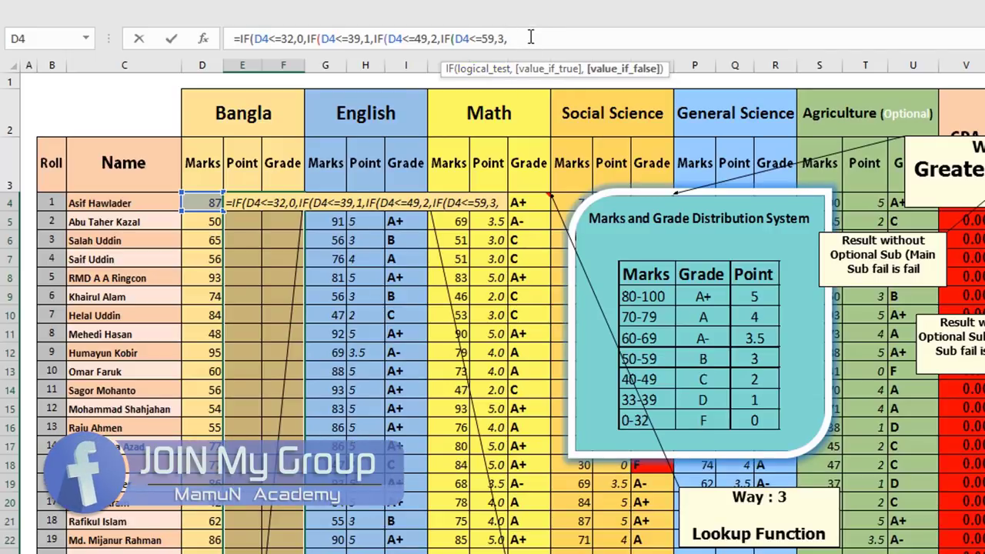
type("IF(D4<=32,0,")
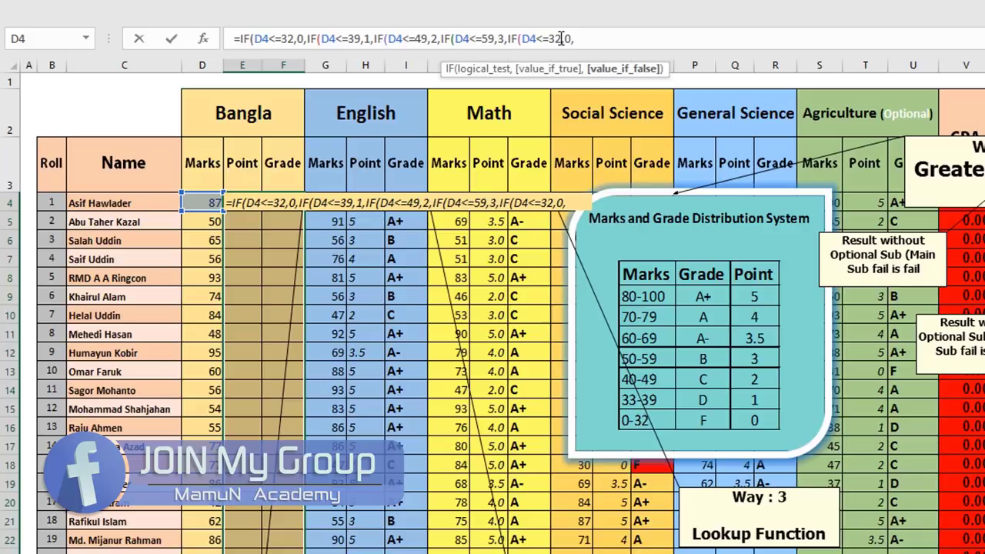
Add clauses giving point 3.5 for marks up to 69 and 4 up to 79.
left_click(561, 39)
key("BackSpace")
key("BackSpace")
type("6")
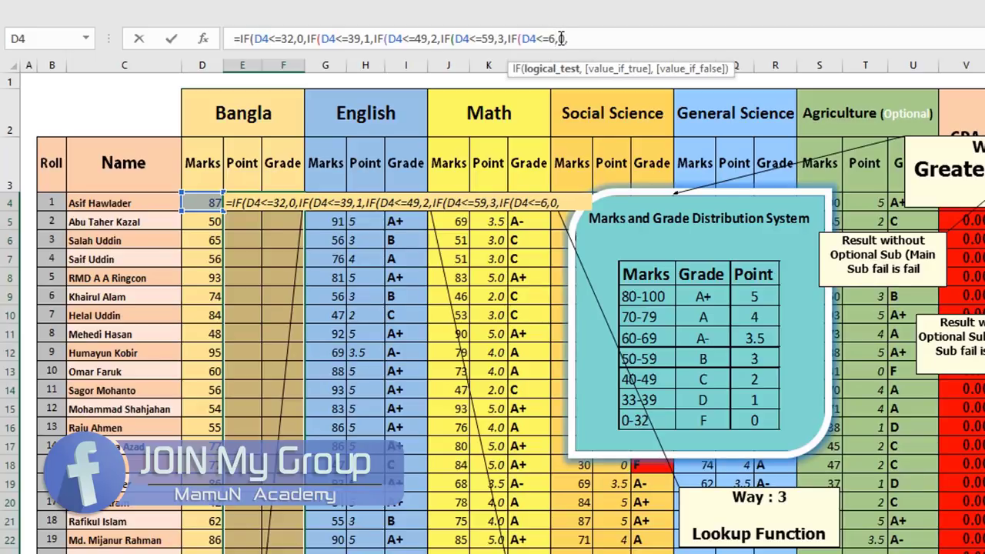
type("9")
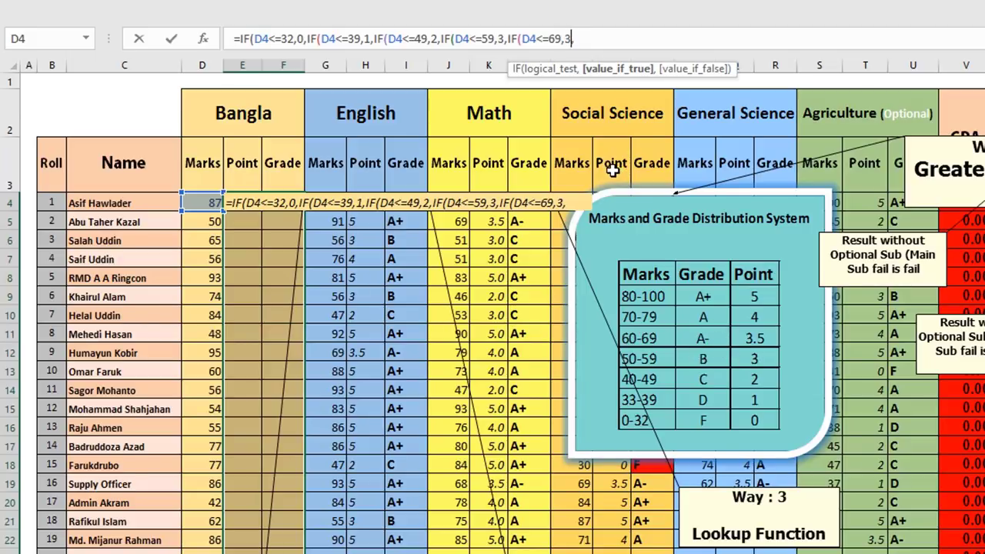
type(".5,")
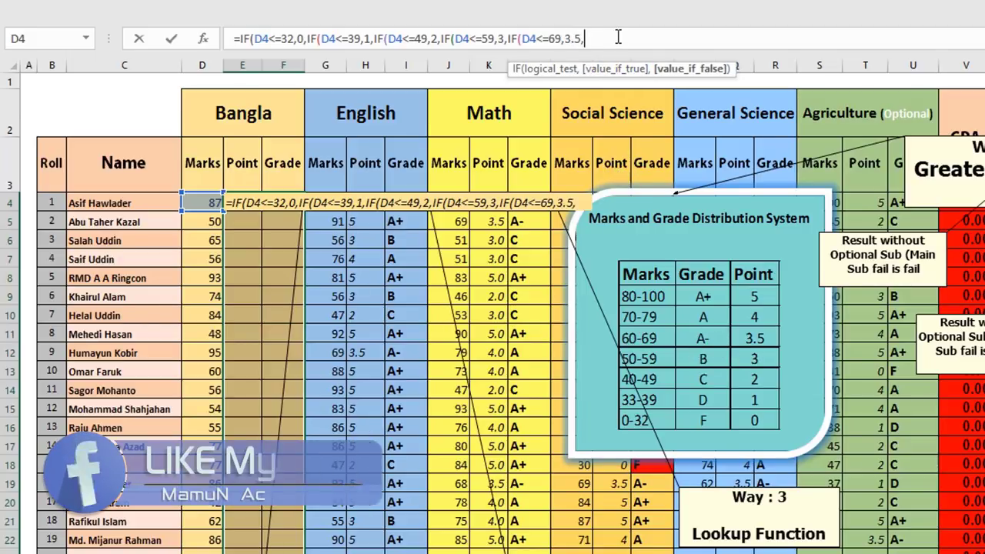
key("ctrl+v")
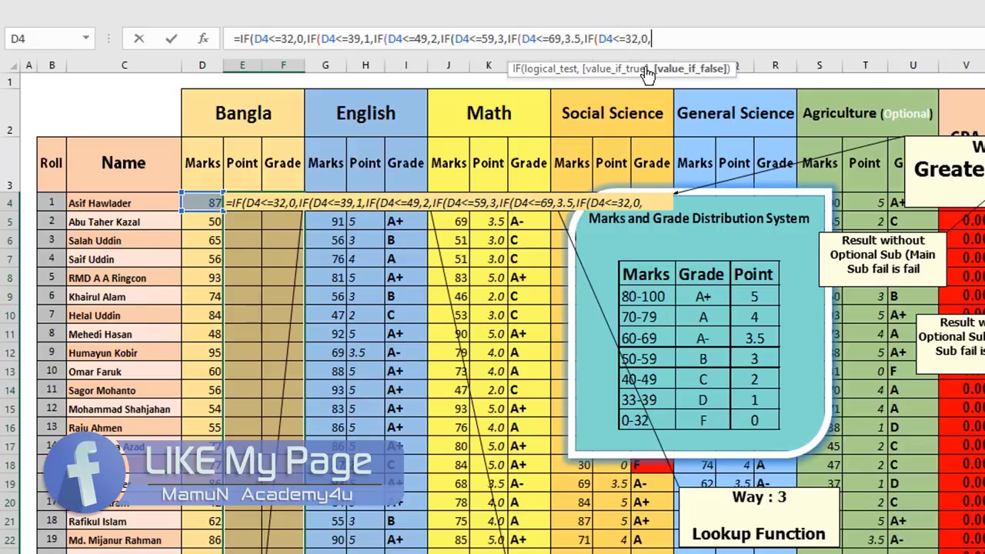
left_click(632, 38)
key("BackSpace")
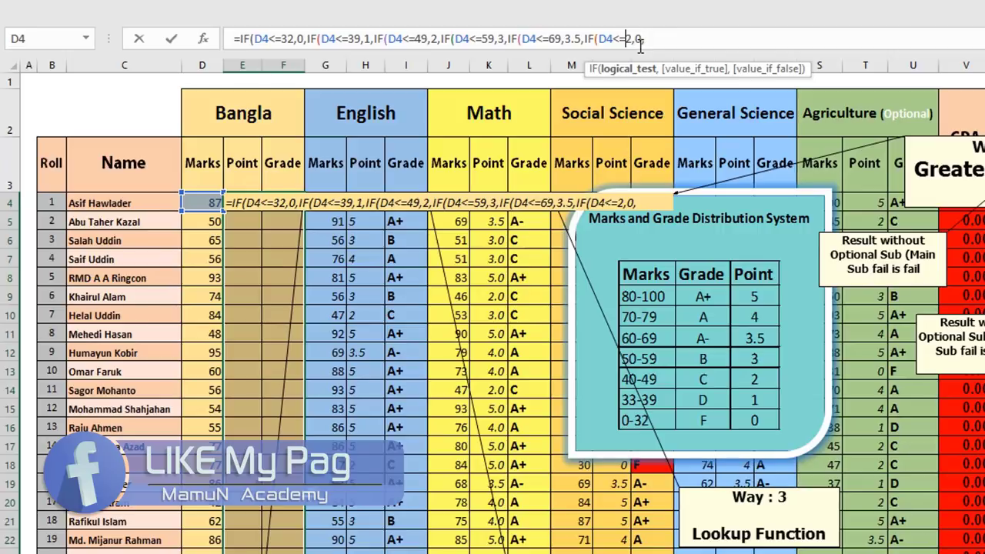
key("Delete")
type("79")
key("Right")
key("Right")
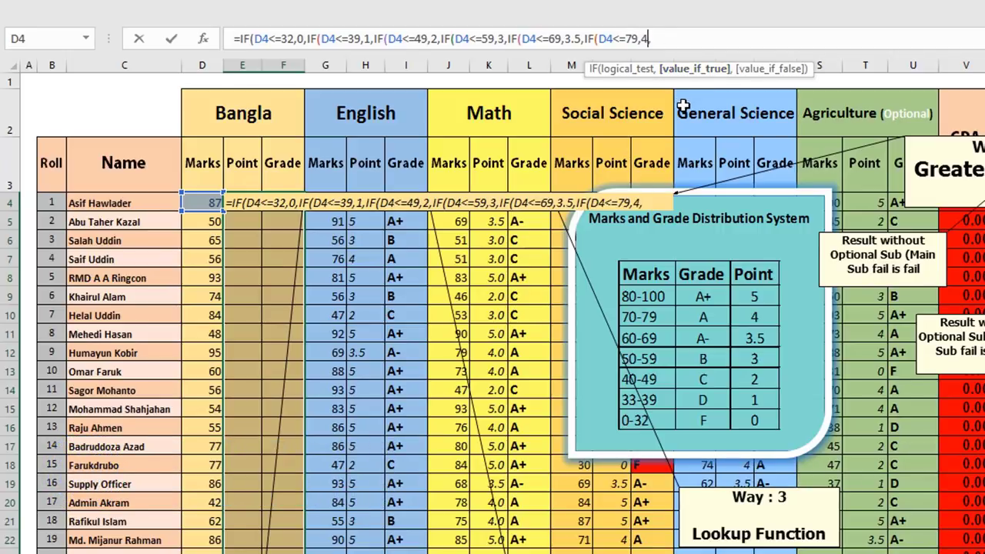
type(",")
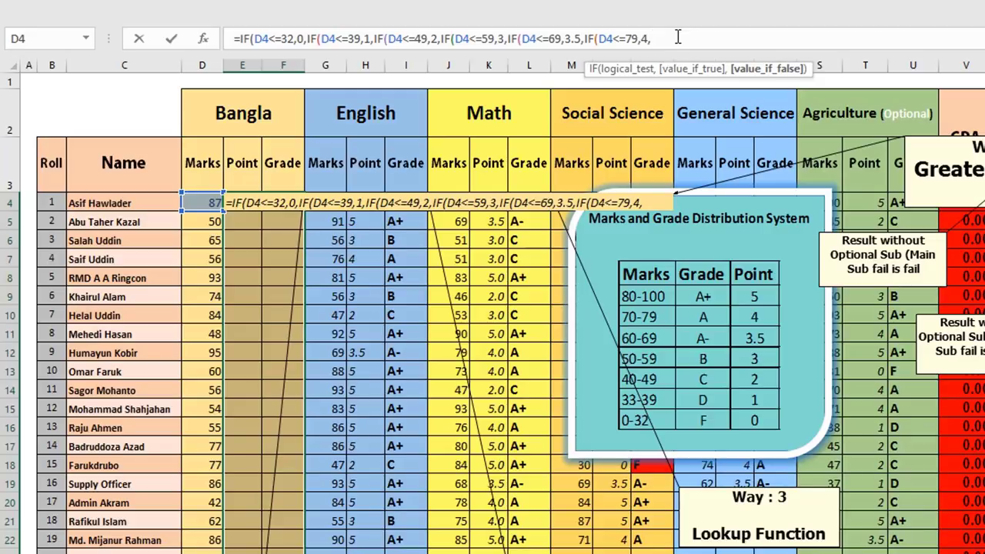
Add the final IF(D4<=100,5 clause, commit the formula, and accept Excel's bracket correction.
type("IF(D4<=32,0,")
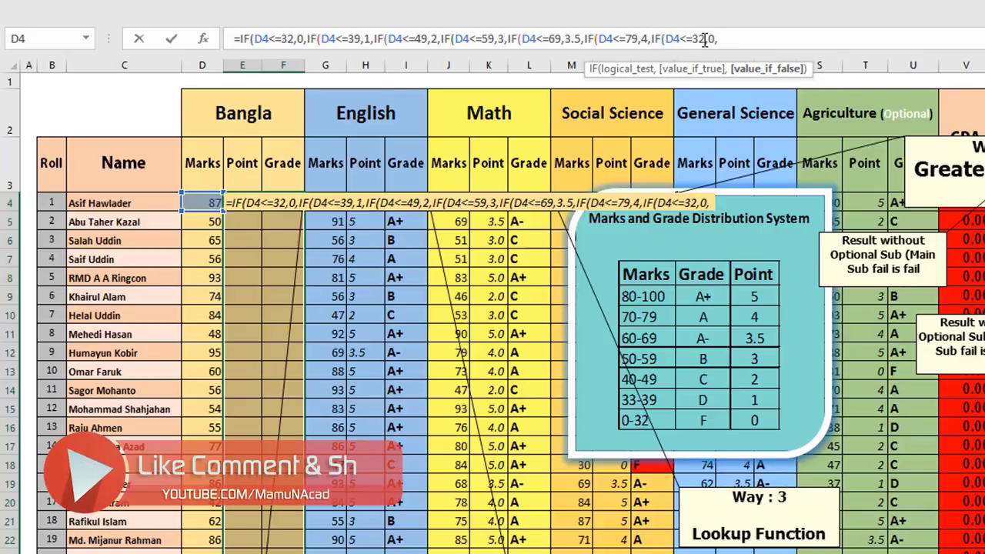
left_click(701, 38)
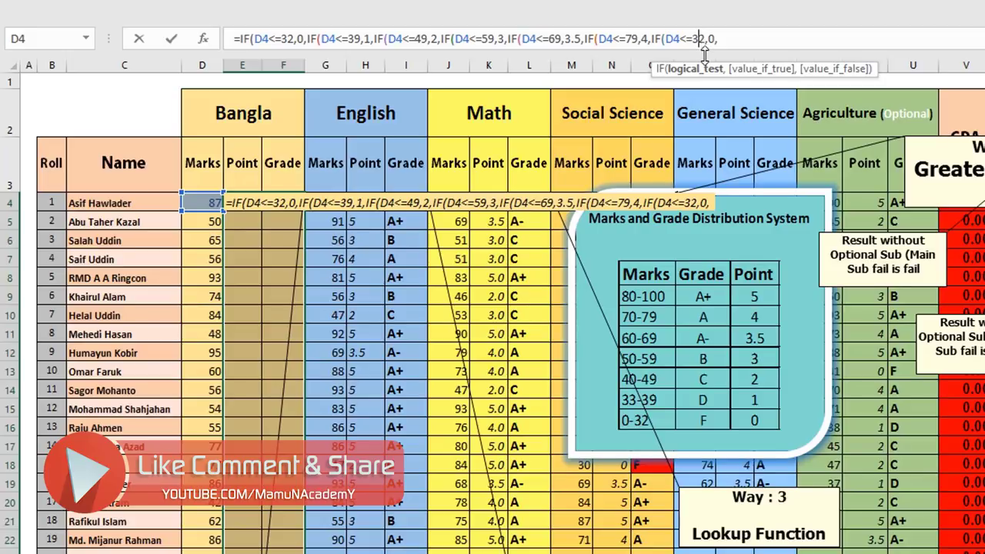
key("BackSpace")
key("Delete")
type("100")
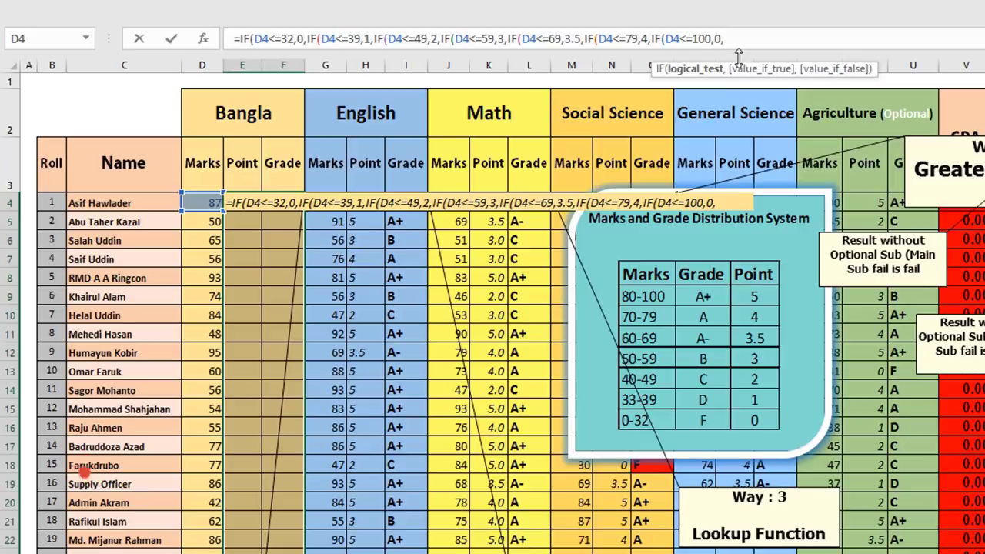
key("Right")
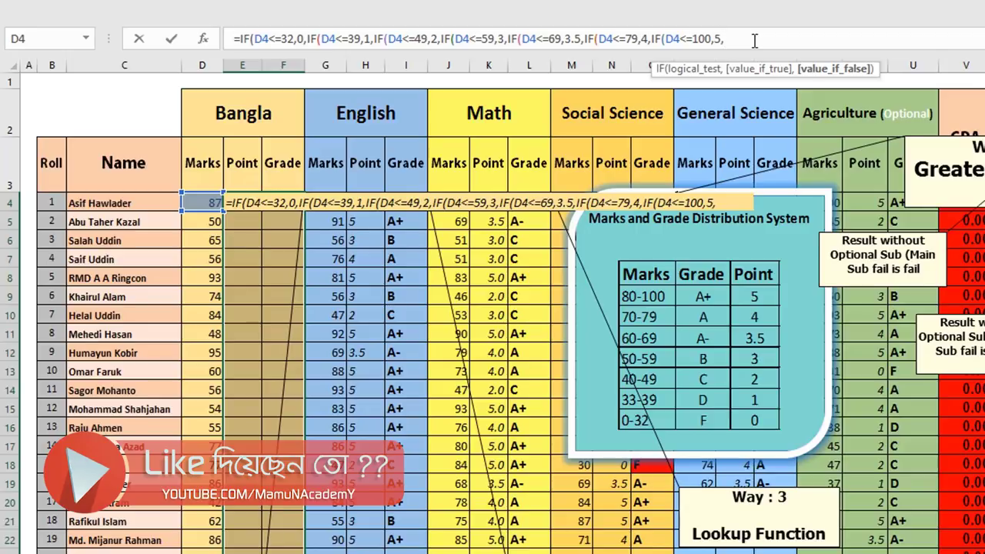
key("Return")
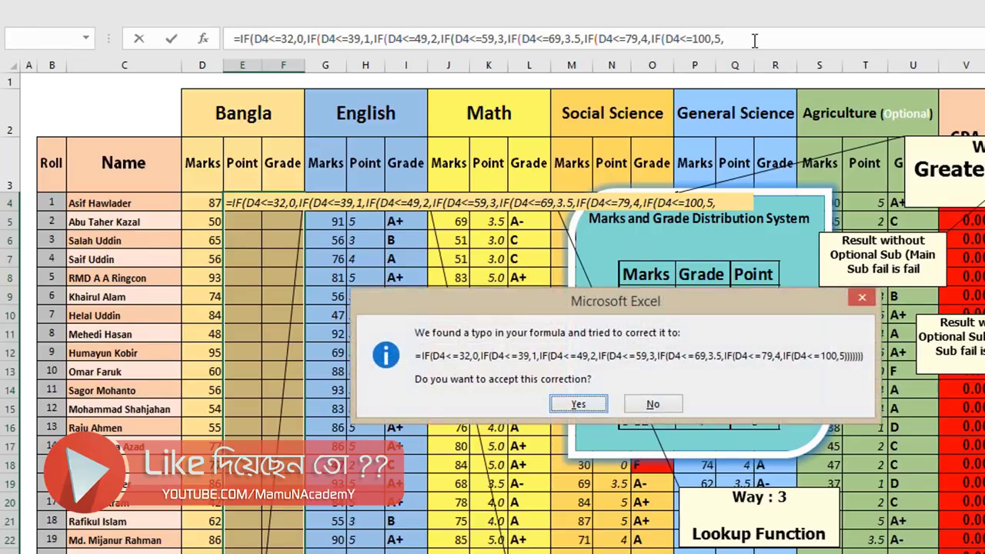
key("Return")
Fill E4's formula down to E22 and review marks against points, e.g. 96 gives 5.
left_click(248, 203)
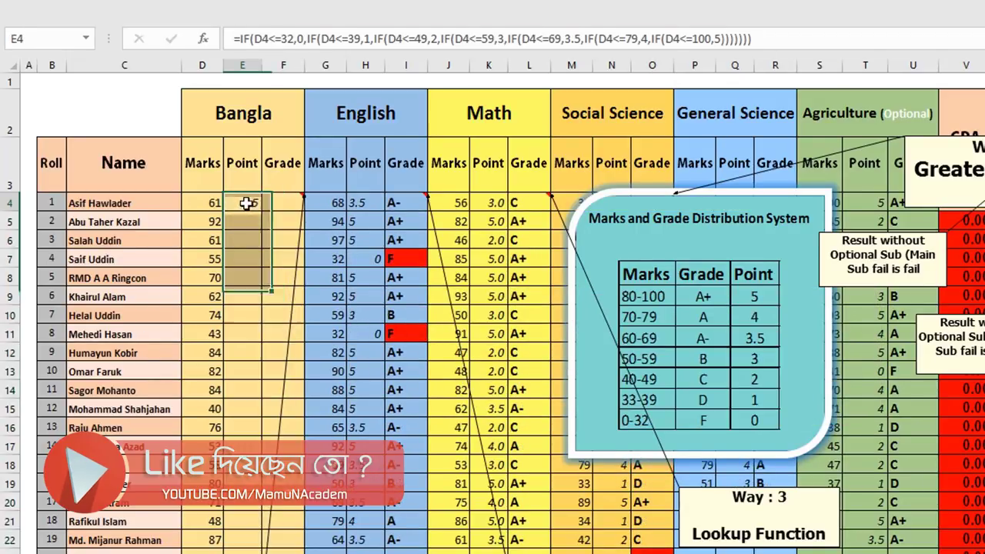
double_click(262, 210)
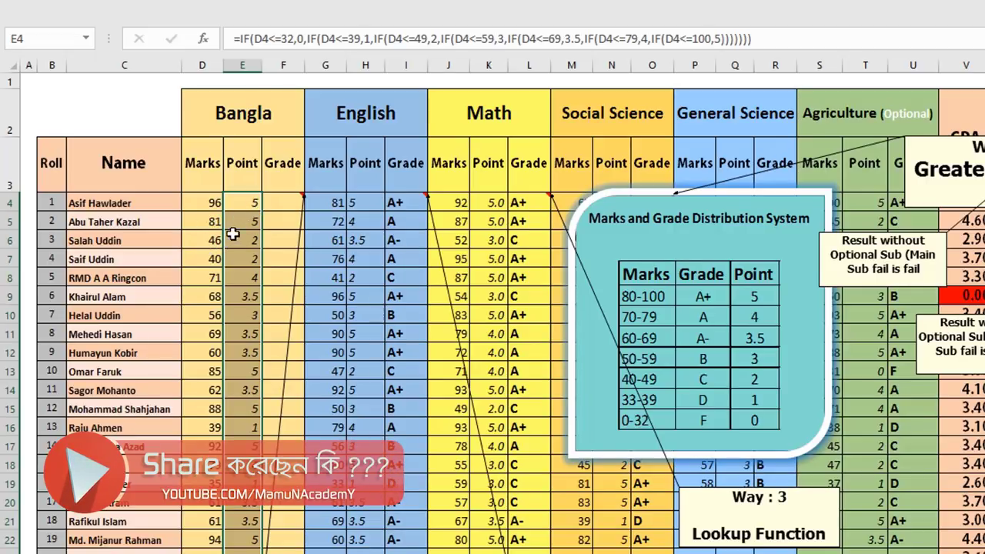
mouse_move(205, 198)
left_mouse_down()
mouse_move(224, 447)
mouse_move(216, 551)
left_mouse_up()
left_click_drag(246, 212, 254, 548)
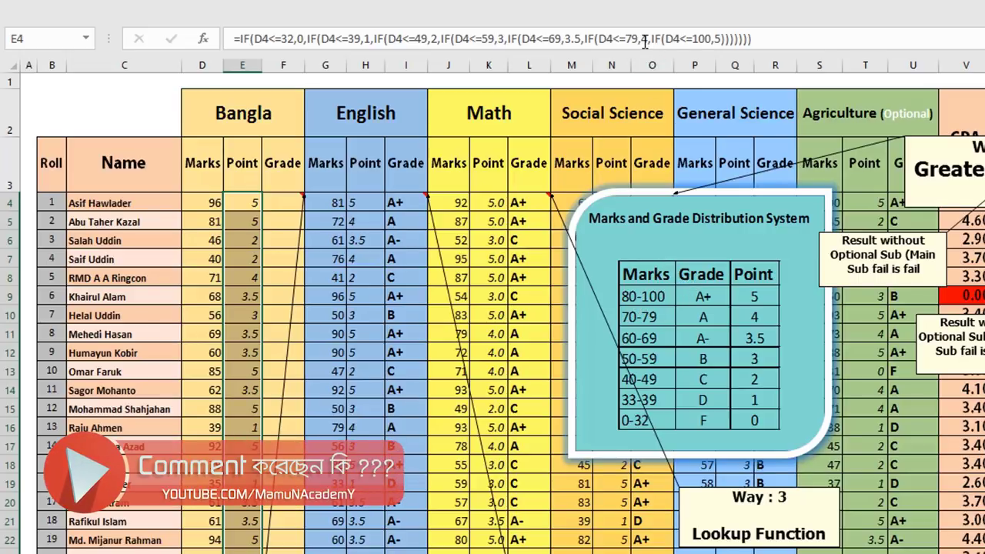
Replace the last IF clause so the formula ends IF(D4<=79,4,5) and accept Excel's correction.
left_click_drag(651, 38, 728, 38)
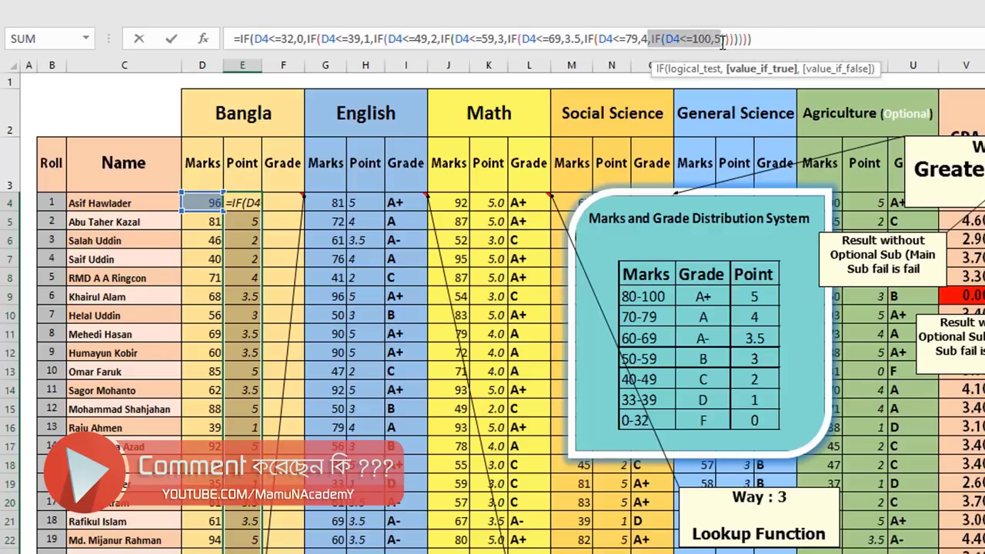
key("Delete")
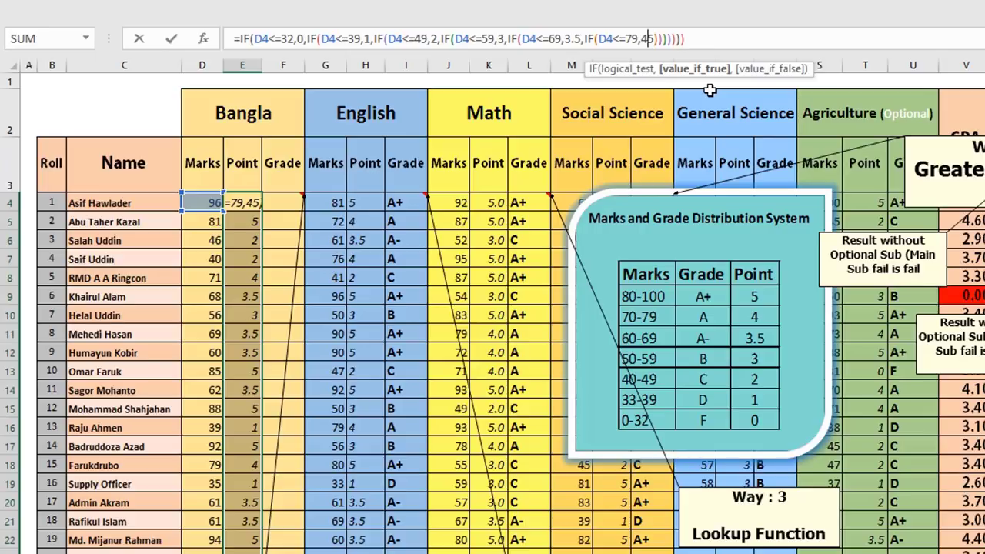
type(",")
key("Return")
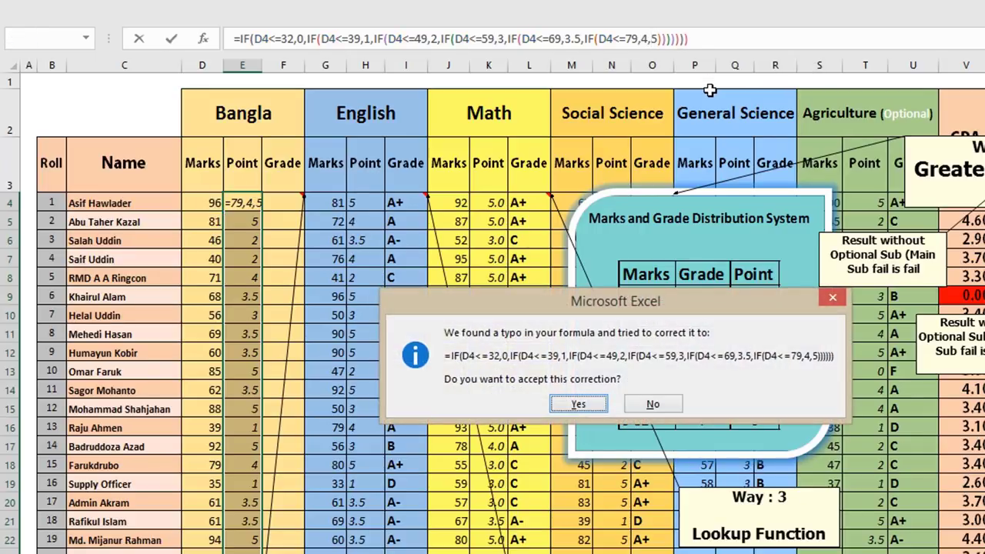
key("Return")
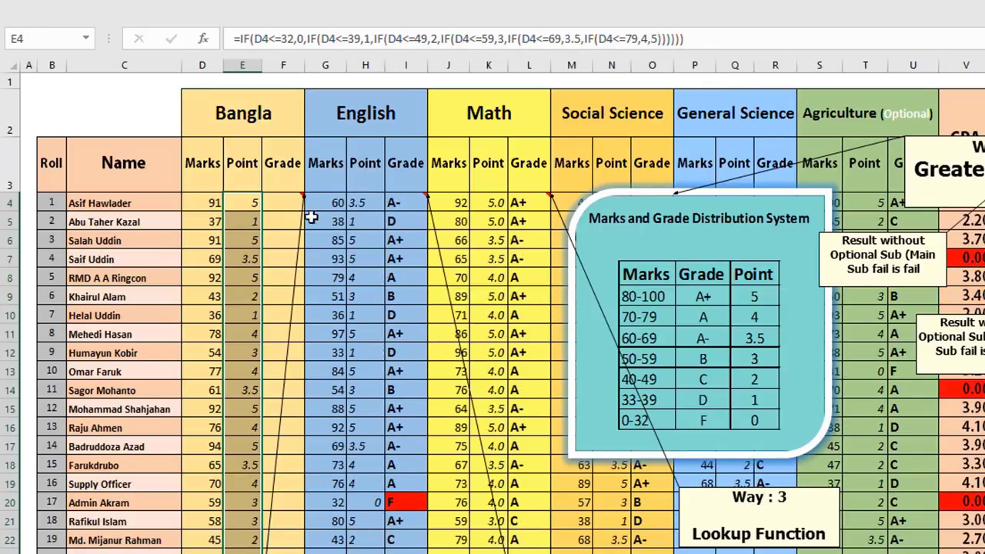
Check the Bangla point formulas in rows 4, 6 and 17.
left_click(257, 240)
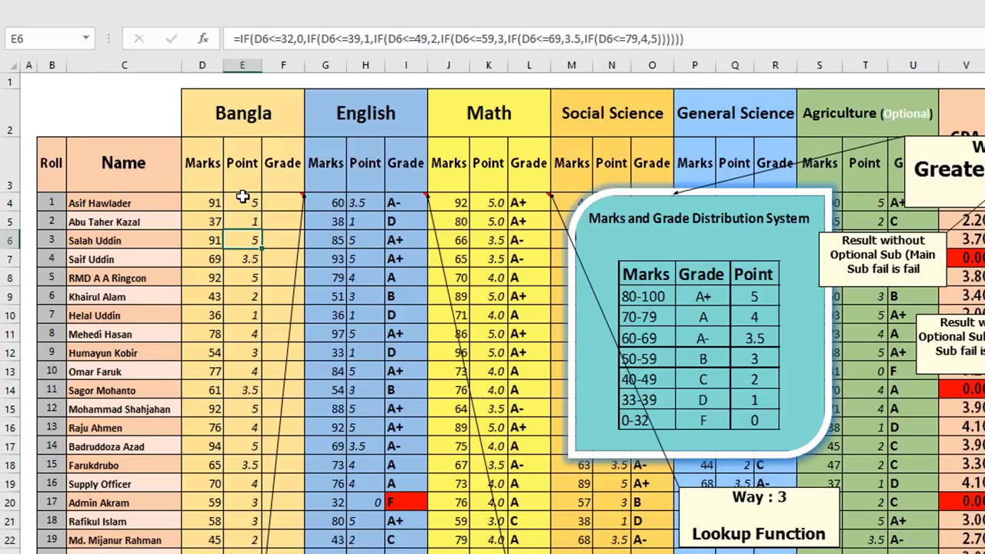
left_click(248, 203)
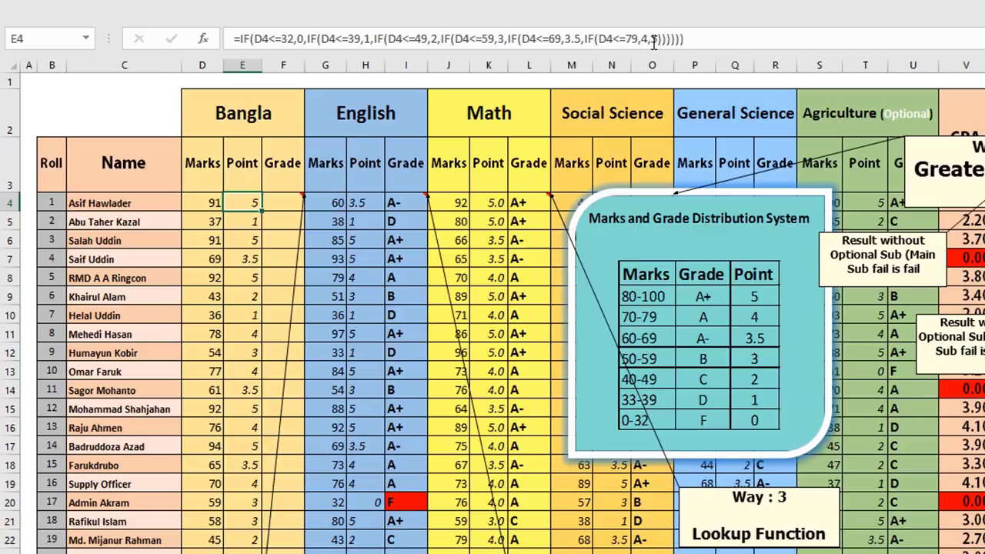
left_click(245, 452)
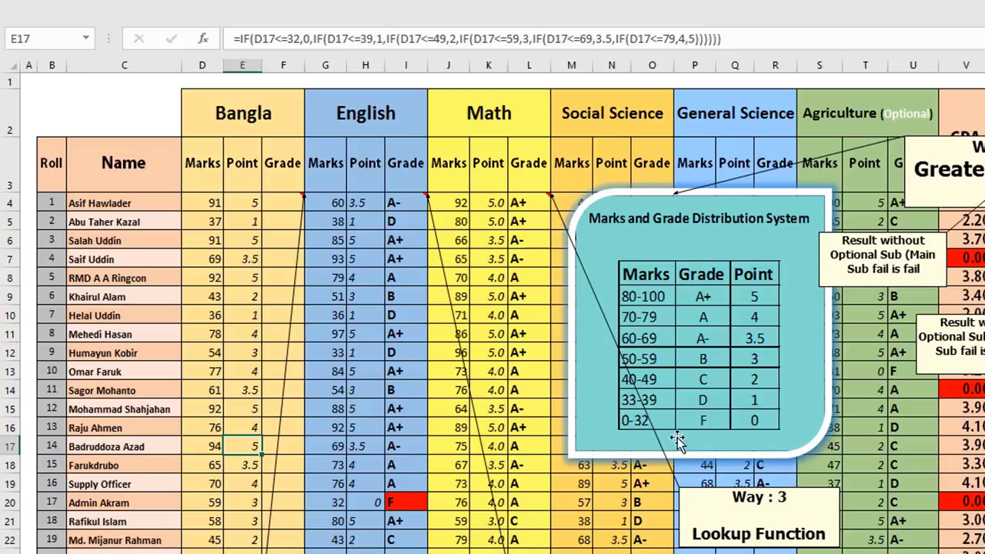
Test the point formula by entering marks 32, 33 and 49 in D4.
left_click(208, 202)
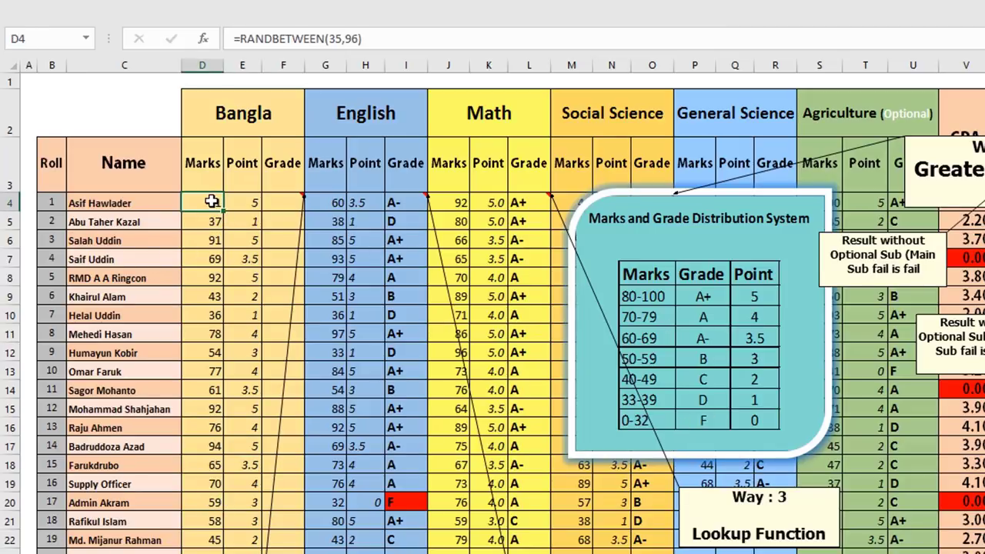
type("32")
key("Return")
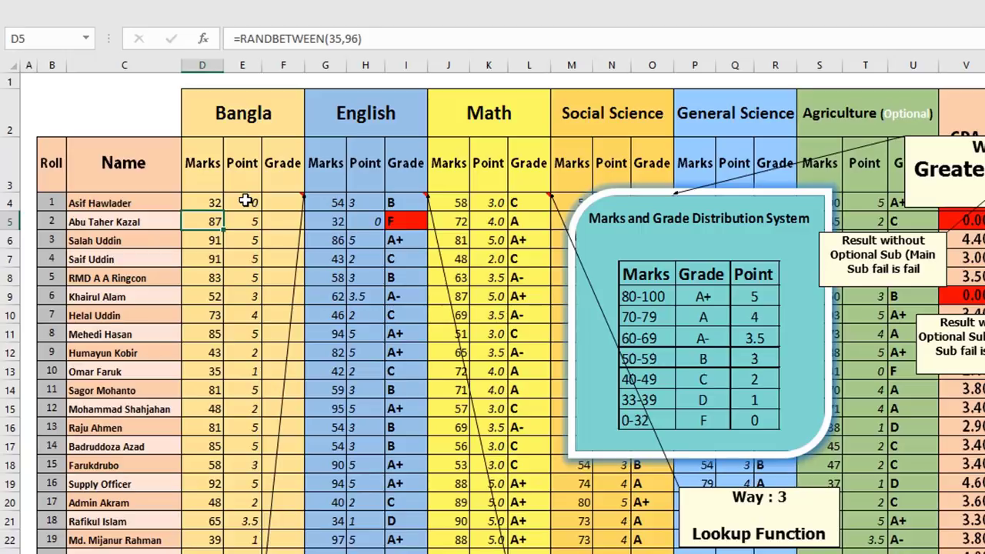
left_click(212, 202)
type("33")
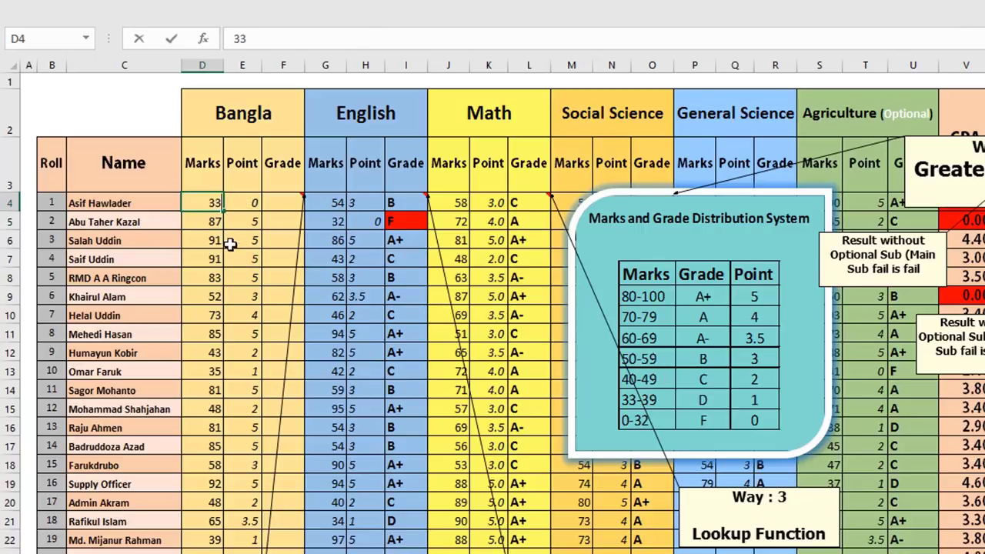
left_click(230, 254)
left_click(213, 205)
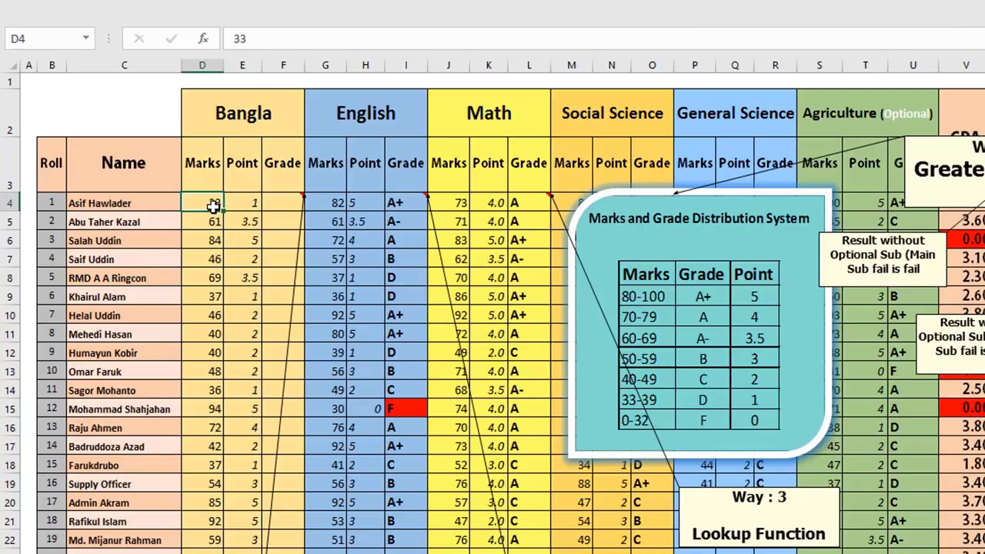
type("49")
left_click(236, 271)
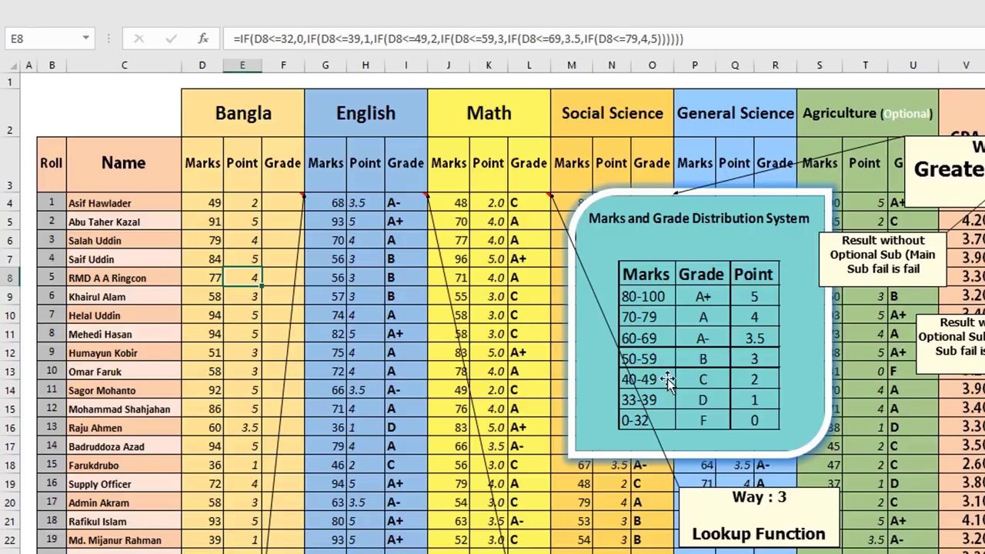
Restore D4's RANDBETWEEN mark from D5 and recheck the point formulas in rows 8, 5 and 4.
left_click(209, 222)
left_click_drag(223, 230, 223, 206)
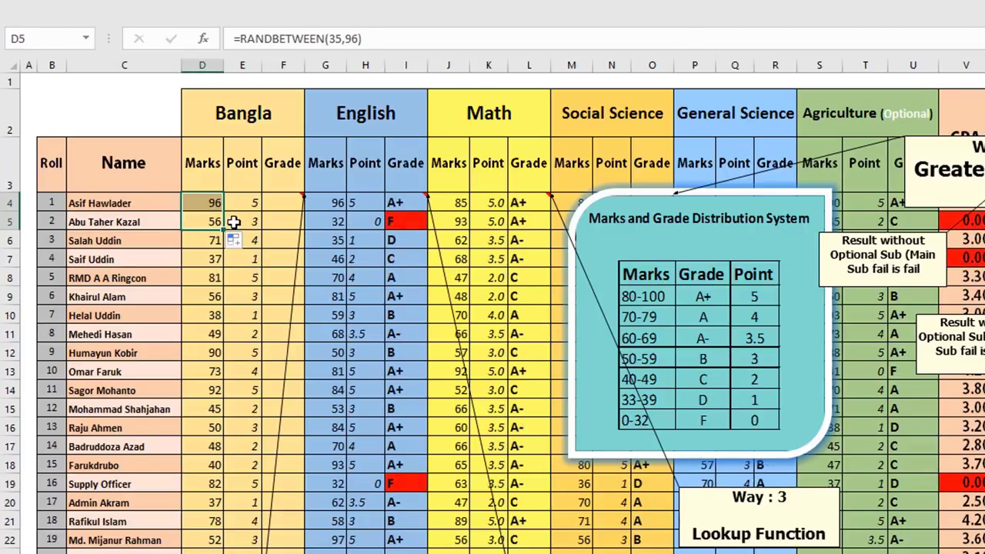
left_click(249, 275)
left_click(246, 221)
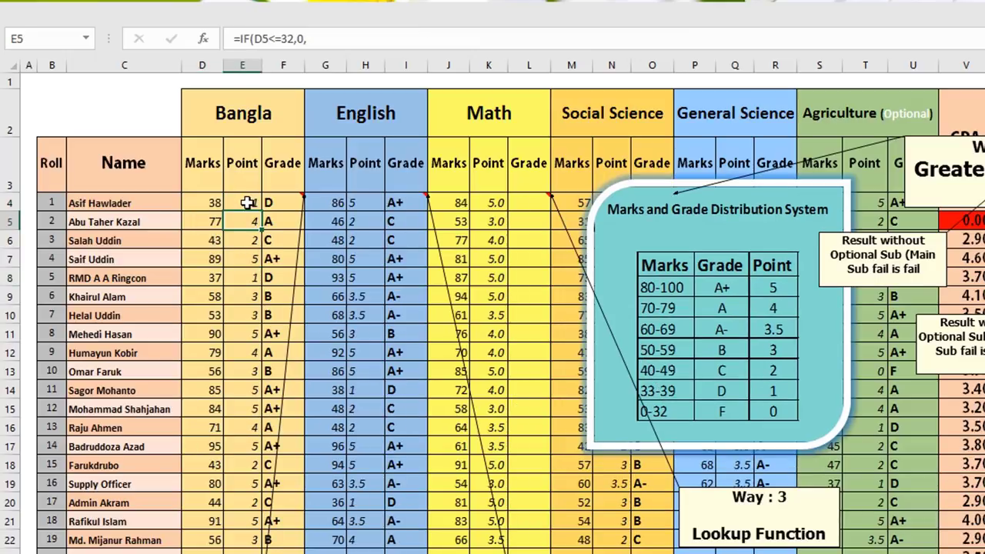
double_click(247, 203)
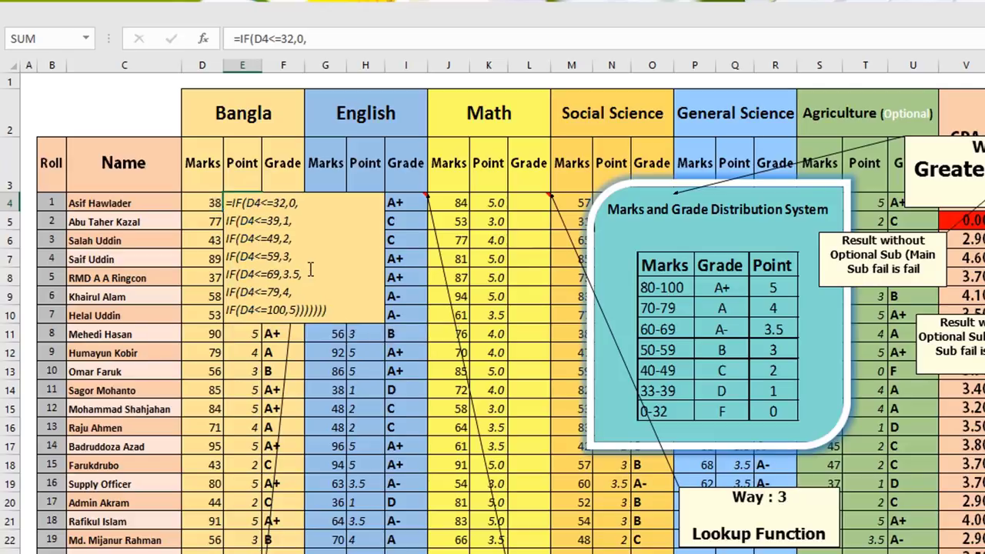
Commit E4's point formula and open English Grade cell I4's nested IF formula.
key("Return")
double_click(406, 204)
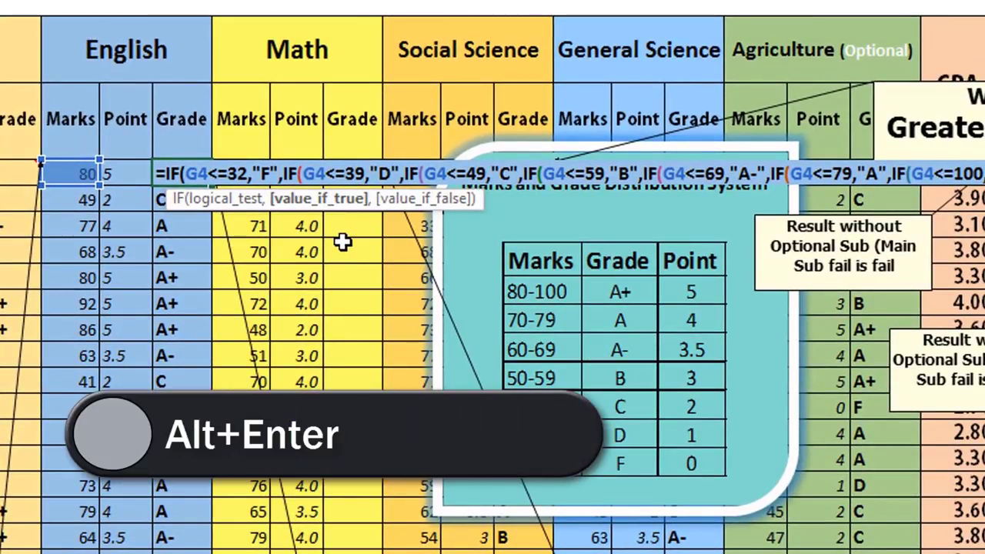
Break the English grade formula onto new lines after the F, D, C, B, A- and A conditions.
key("alt+Return")
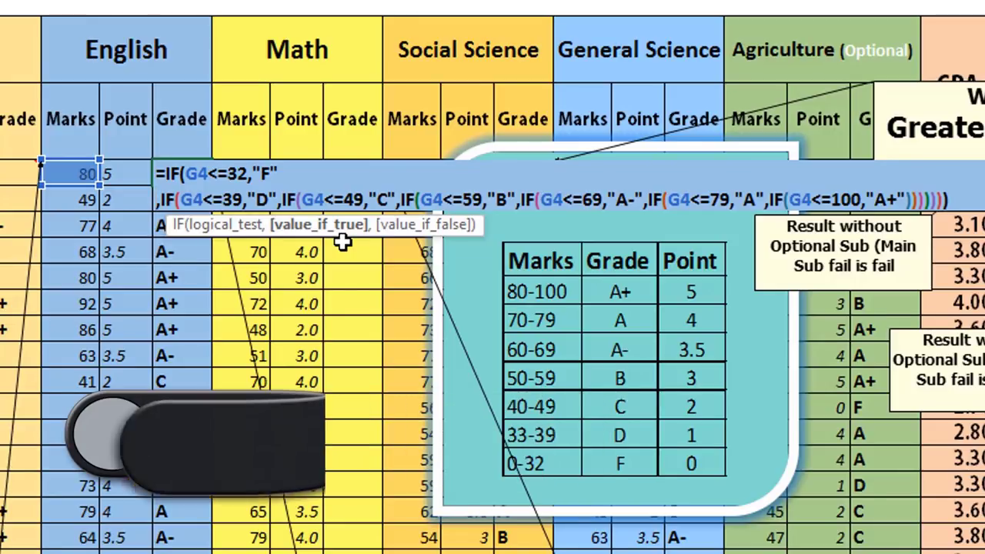
left_click(280, 199)
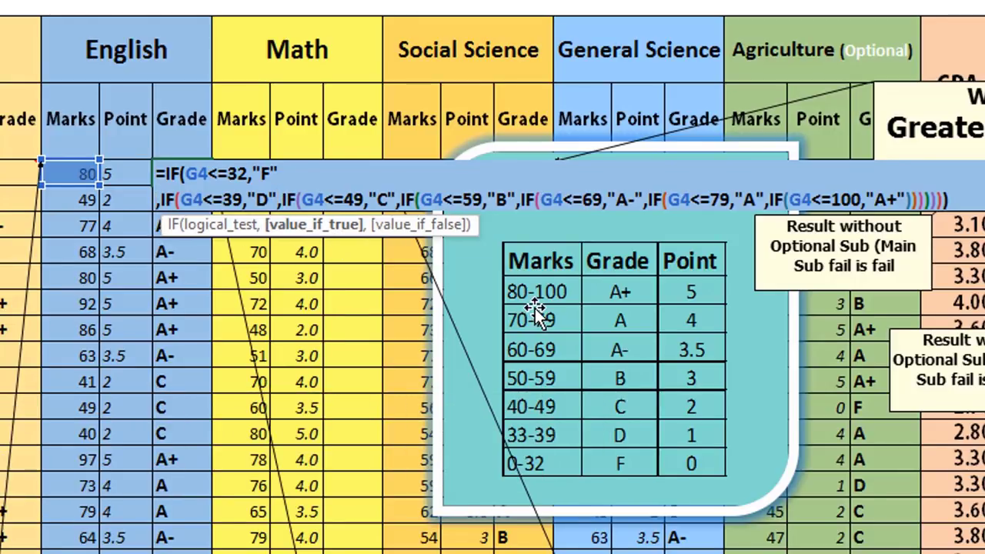
key("Right")
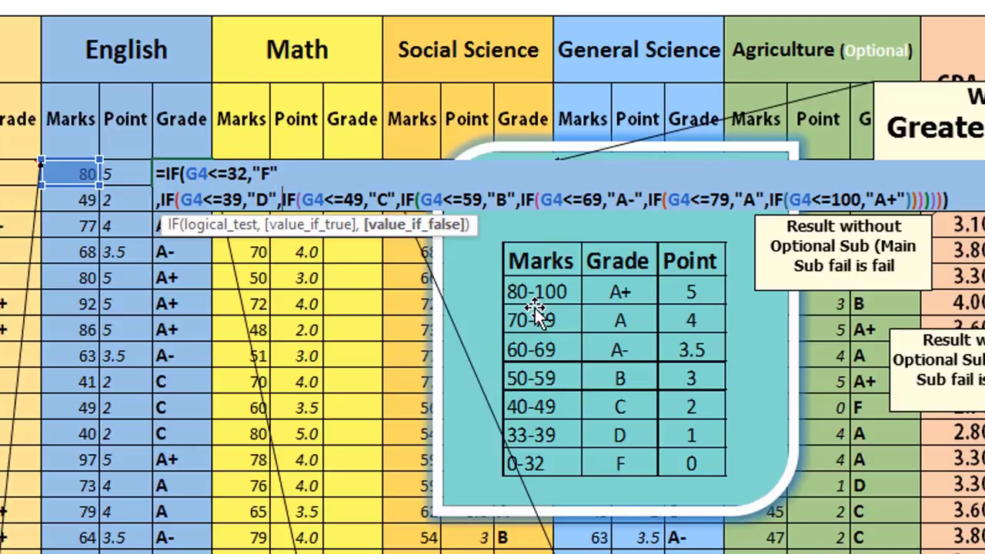
key("alt+Return")
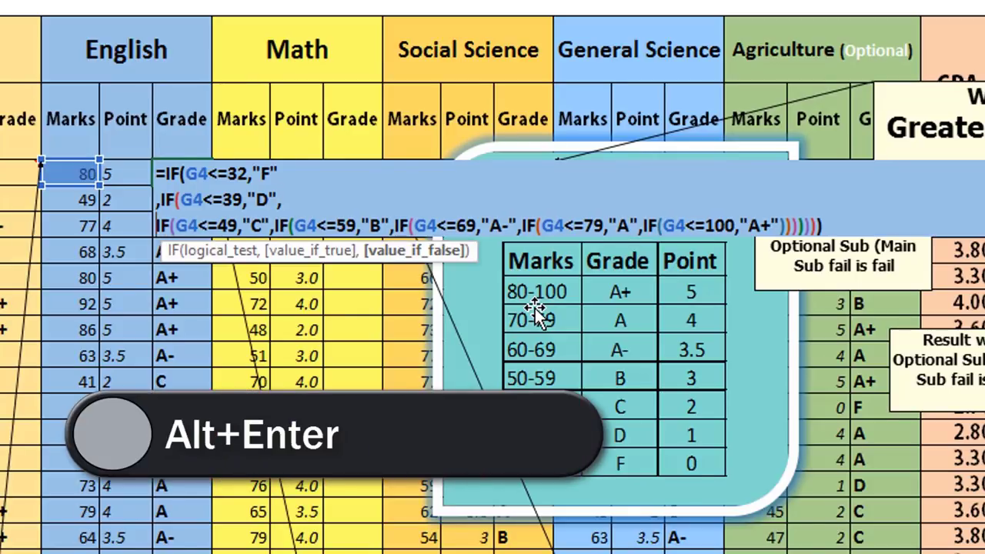
left_click(273, 226)
key("alt+Return")
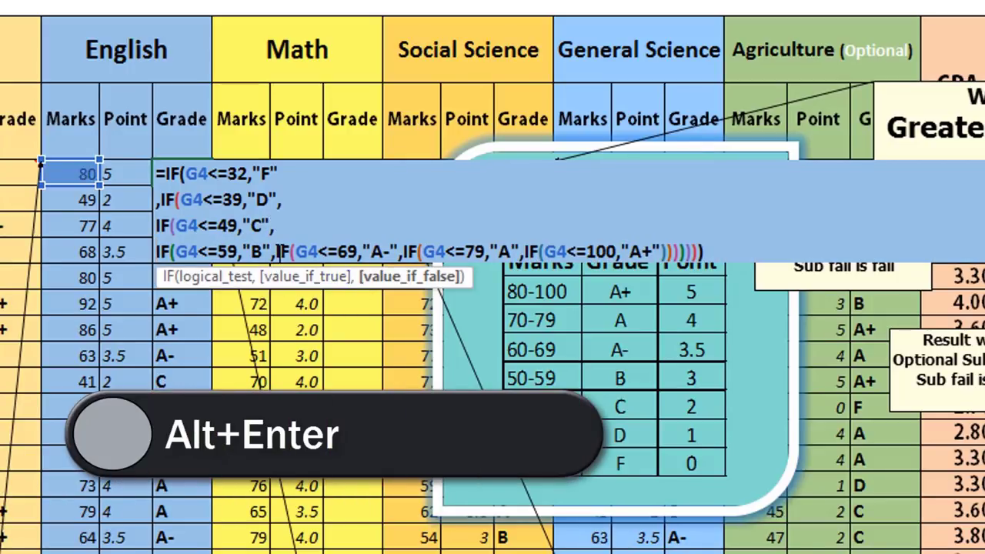
left_click(275, 251)
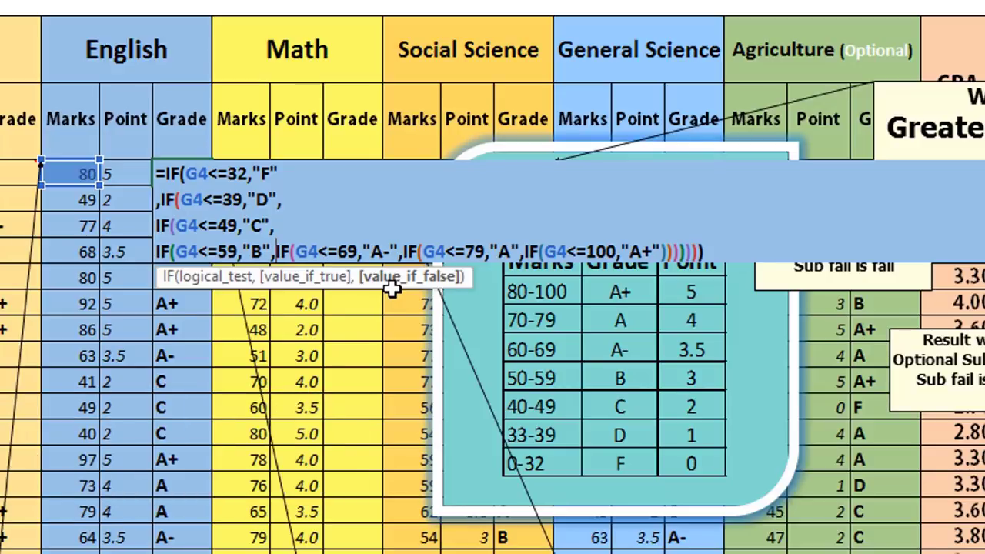
key("alt+Return")
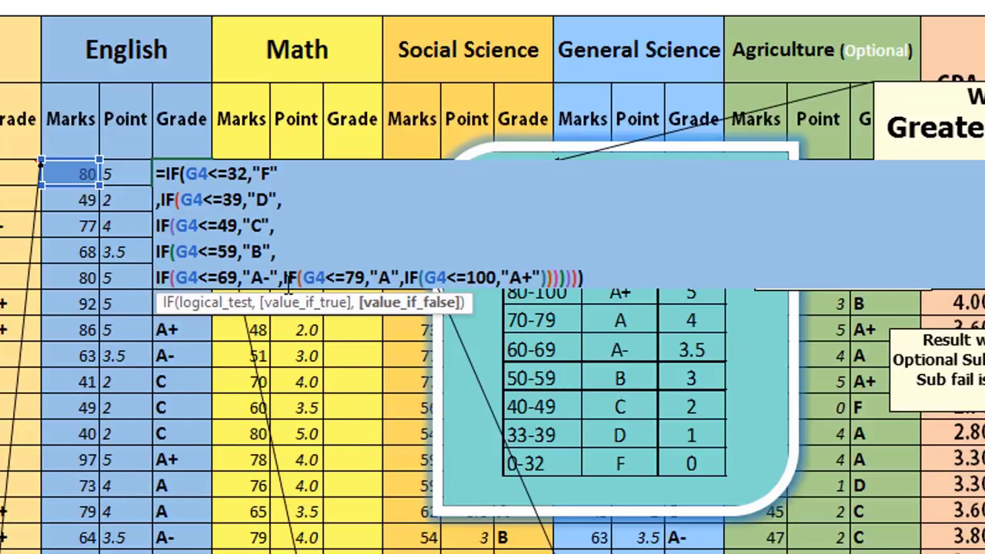
left_click(280, 277)
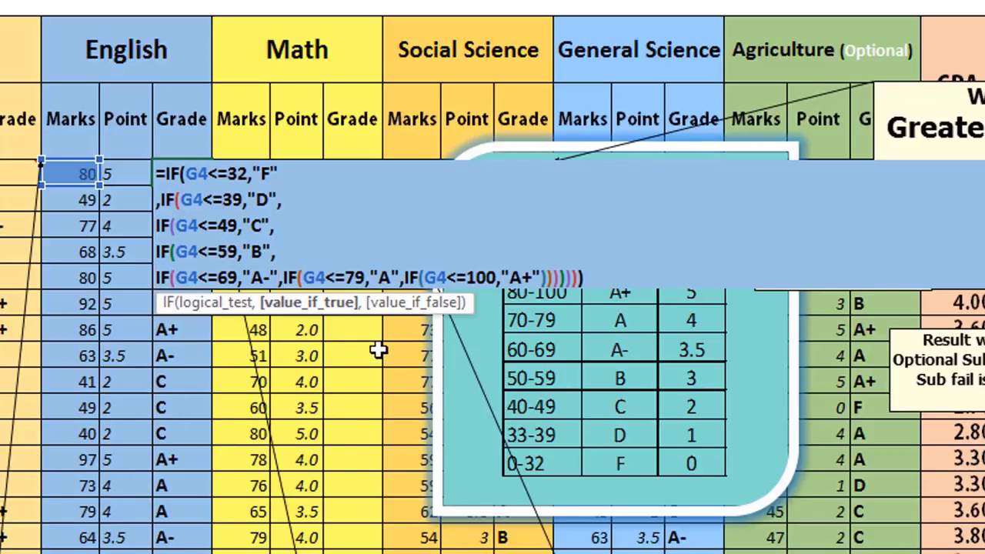
key("Right")
key("alt+Return")
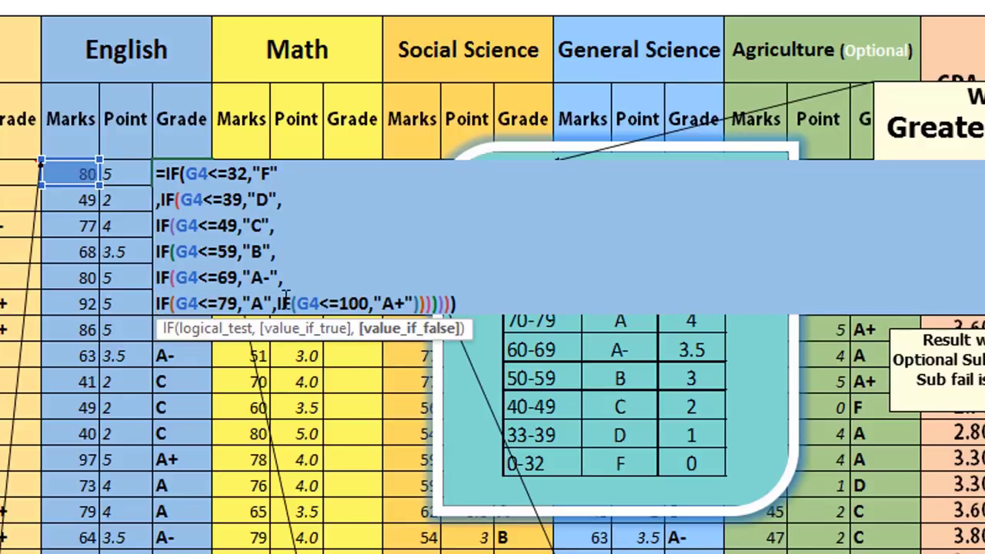
left_click(279, 303)
key("alt+Return")
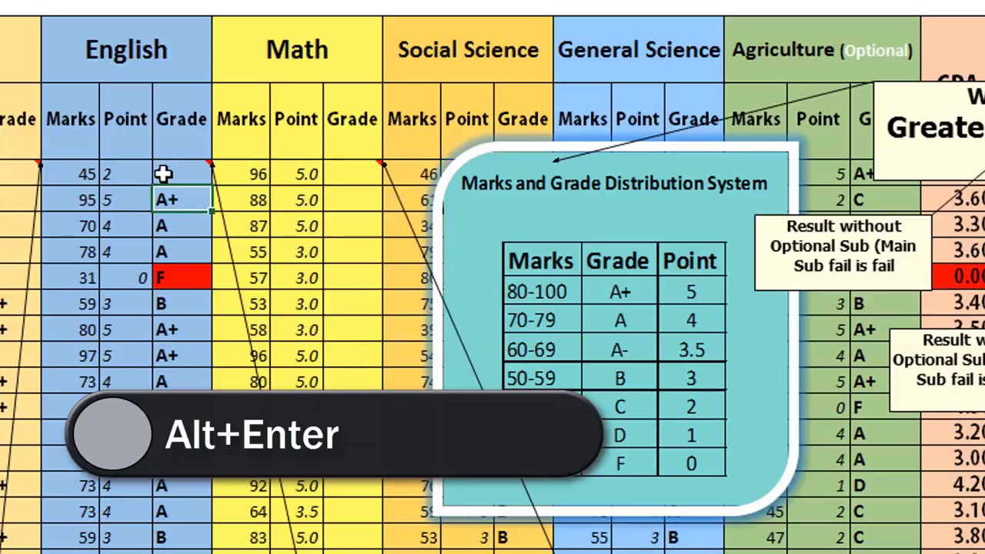
Put the D condition on its own line, commit, and reopen the English point and grade formulas.
double_click(165, 173)
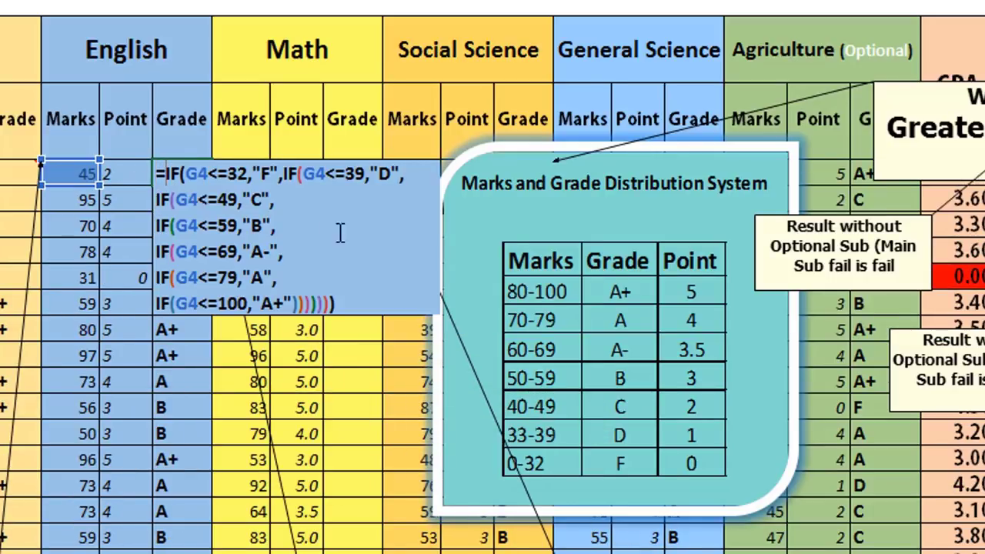
left_click(285, 175)
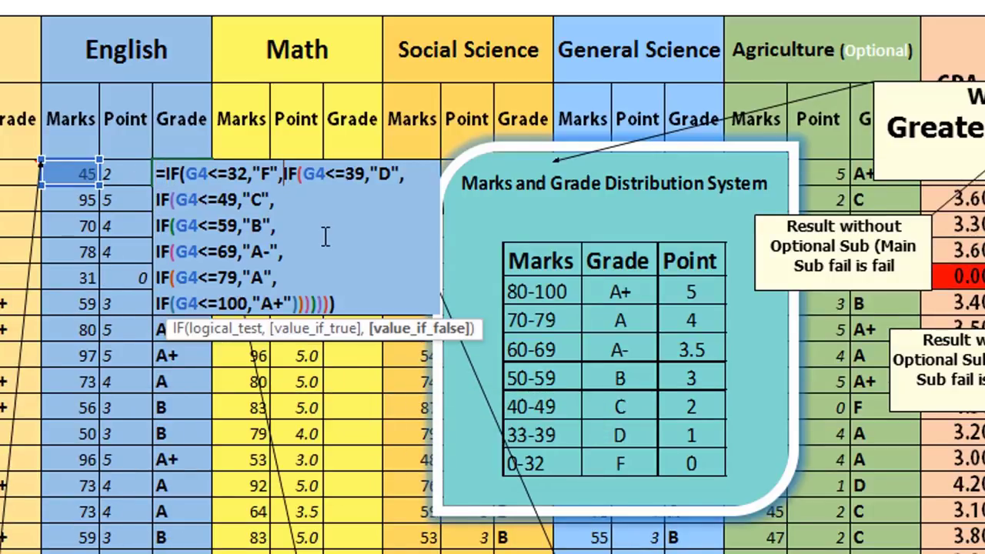
key("alt+Return")
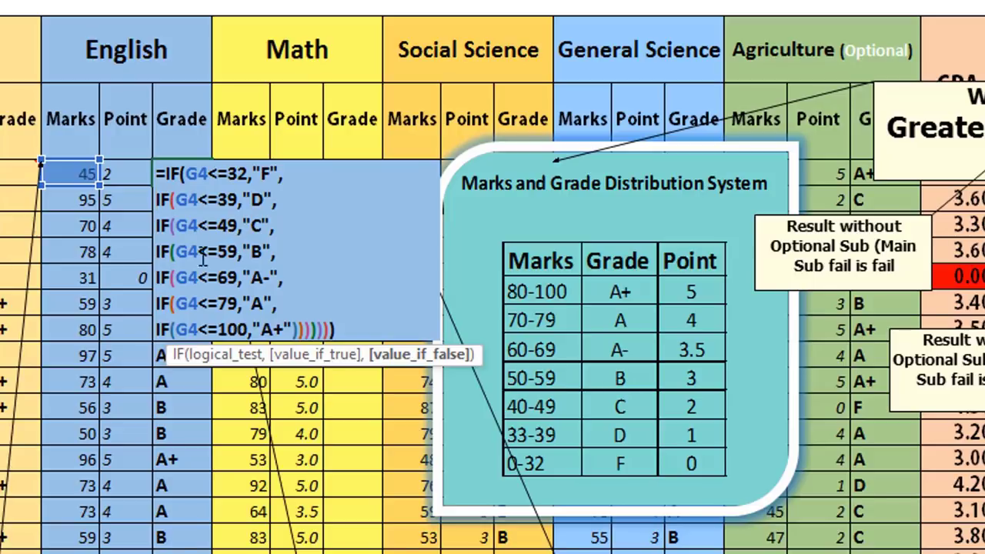
left_click(814, 175)
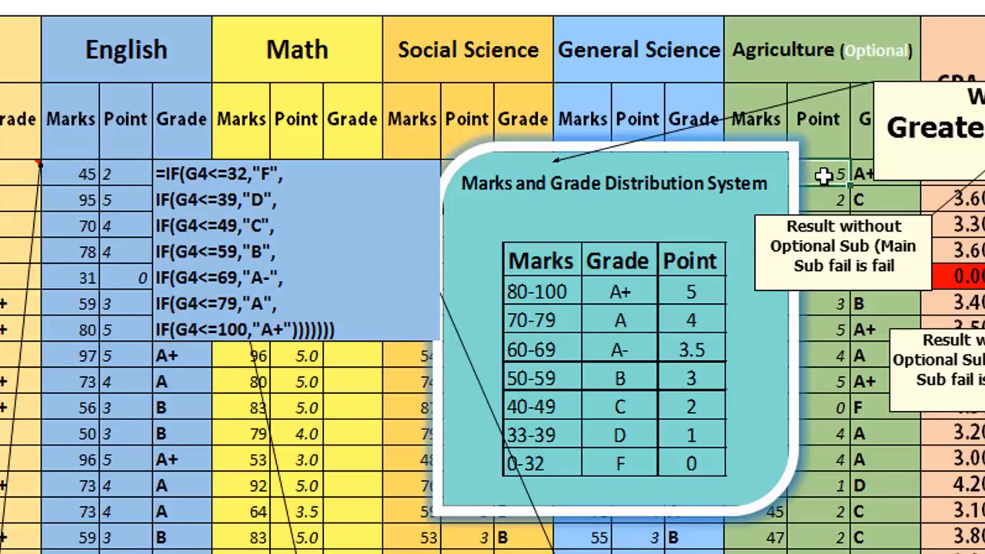
left_click(117, 170)
double_click(117, 170)
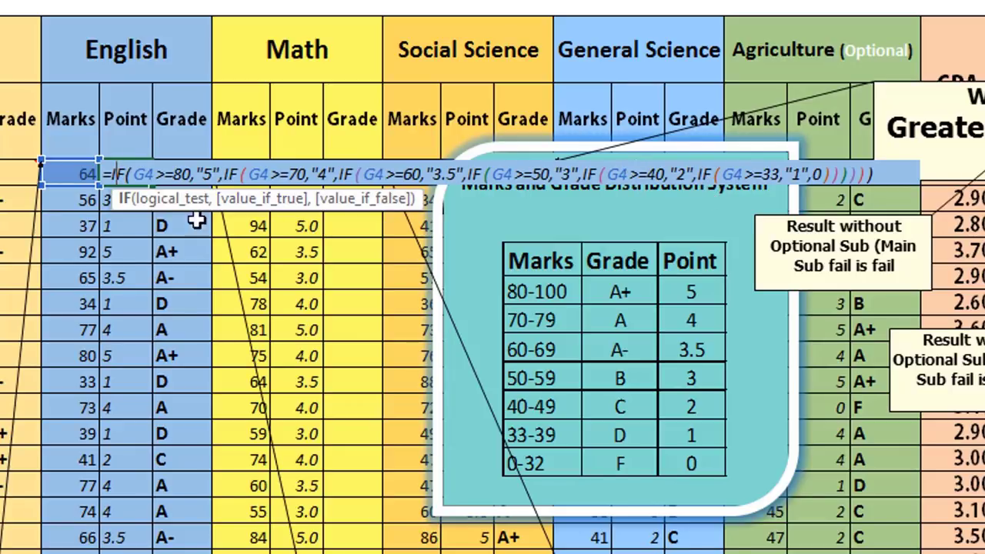
left_click(196, 171)
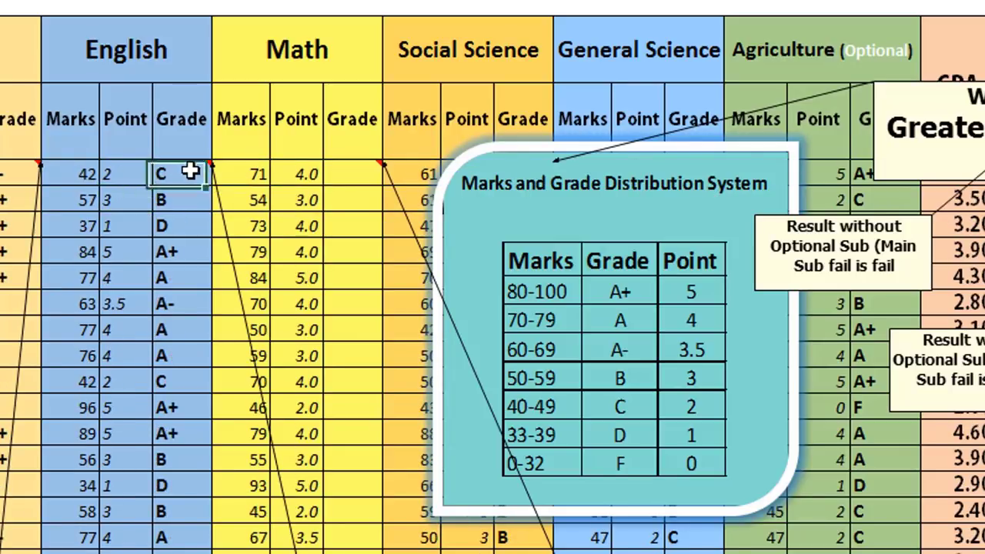
double_click(196, 171)
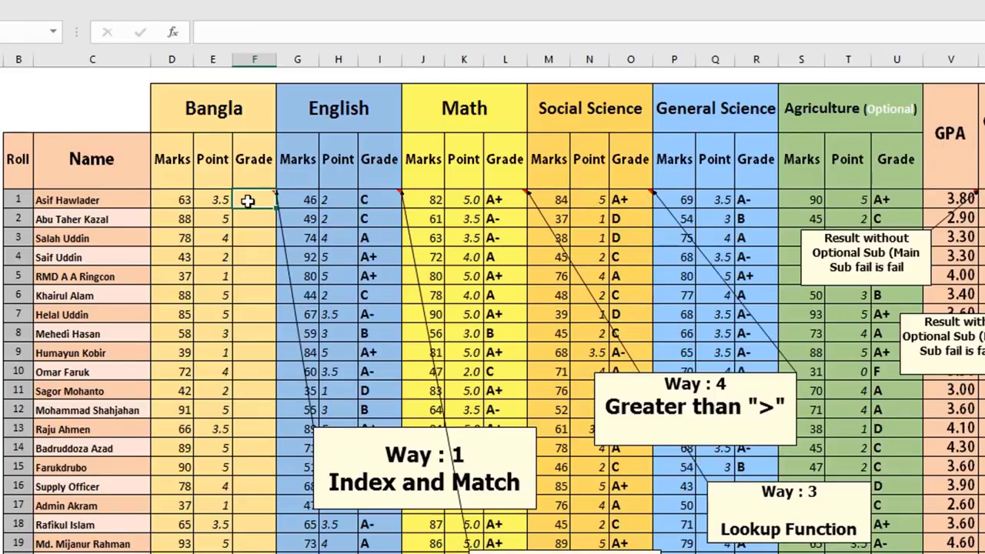
Start the lookup formula =INDEX( in F4 and move its argument tooltip aside.
type("=ind")
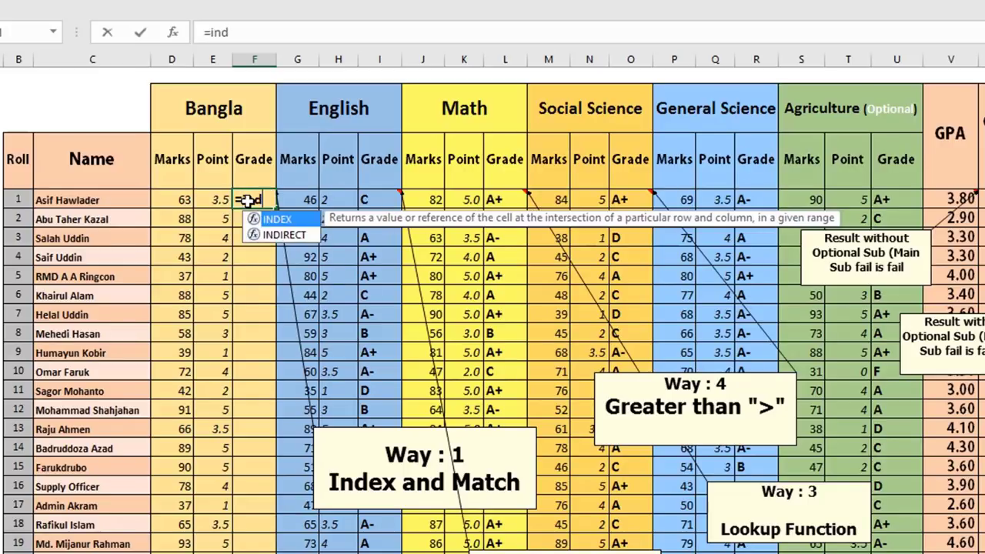
type("ex(")
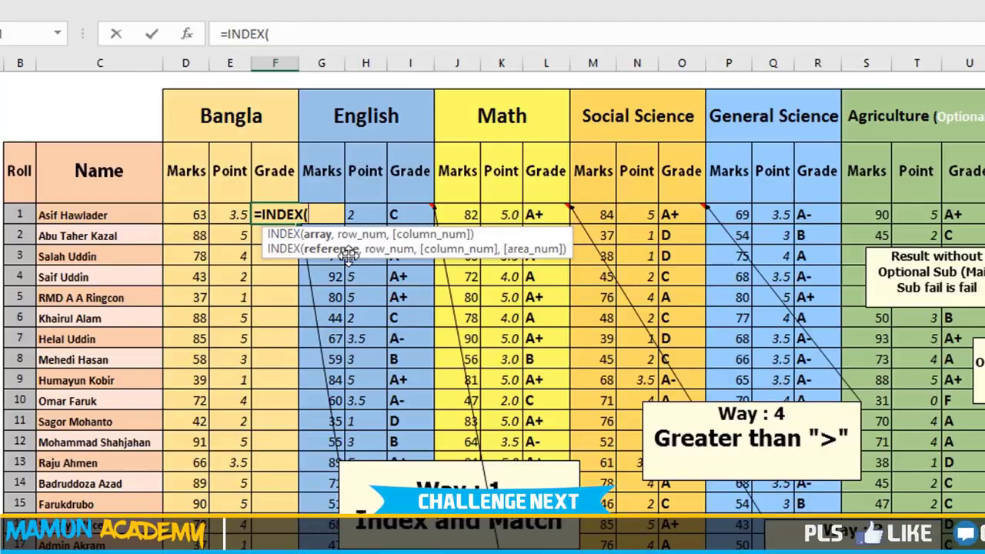
left_click_drag(394, 238, 392, 311)
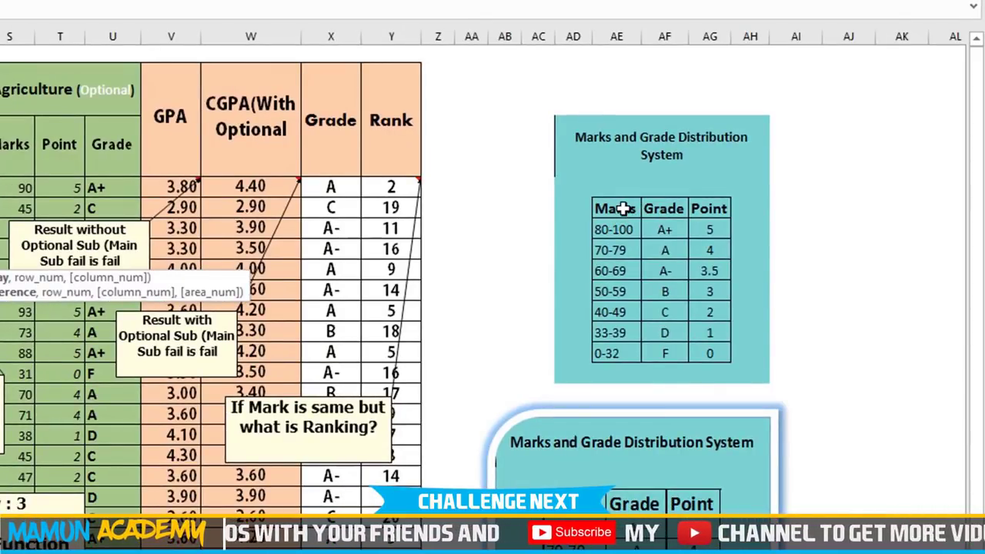
Set INDEX's array to the grade table's Grade and Point columns, locked as $AF$5:$AG$12.
left_click_drag(619, 206, 698, 371)
key("ctrl+c")
left_click_drag(808, 117, 931, 346)
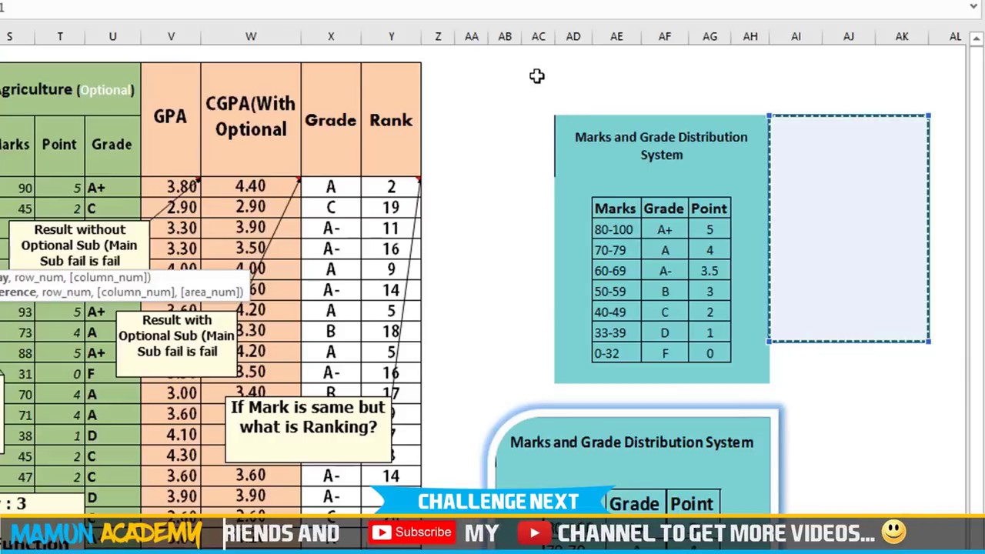
left_click_drag(537, 75, 726, 345)
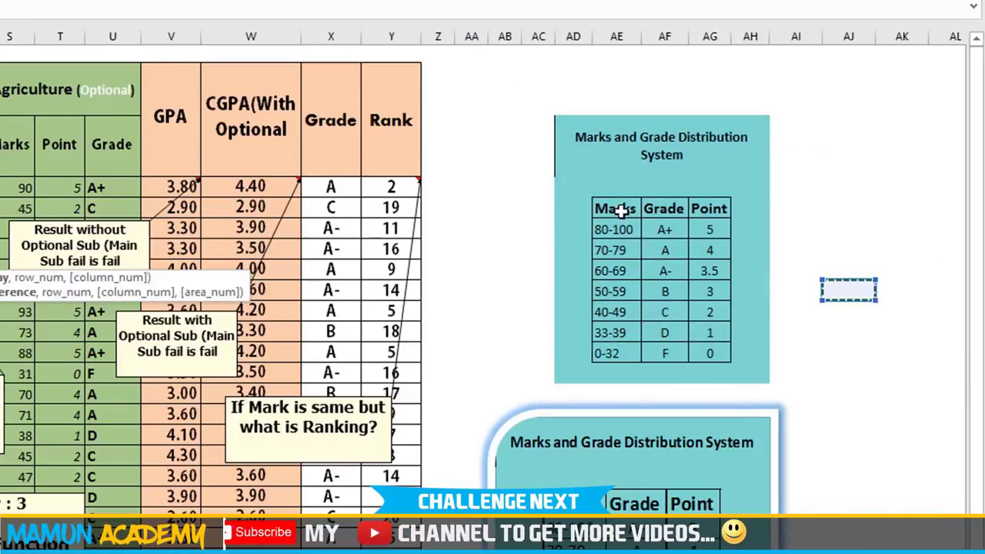
left_click_drag(621, 210, 711, 354)
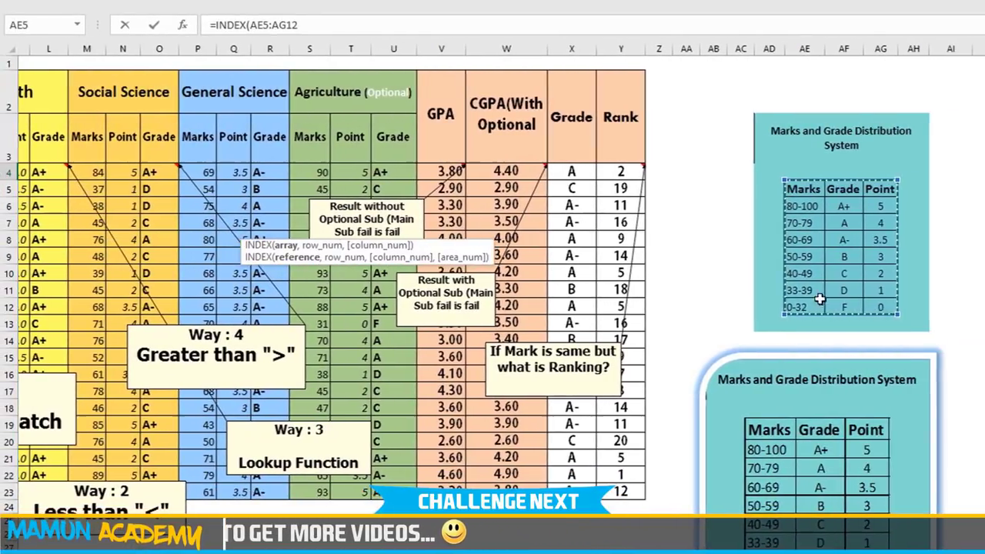
left_click_drag(832, 206, 865, 309)
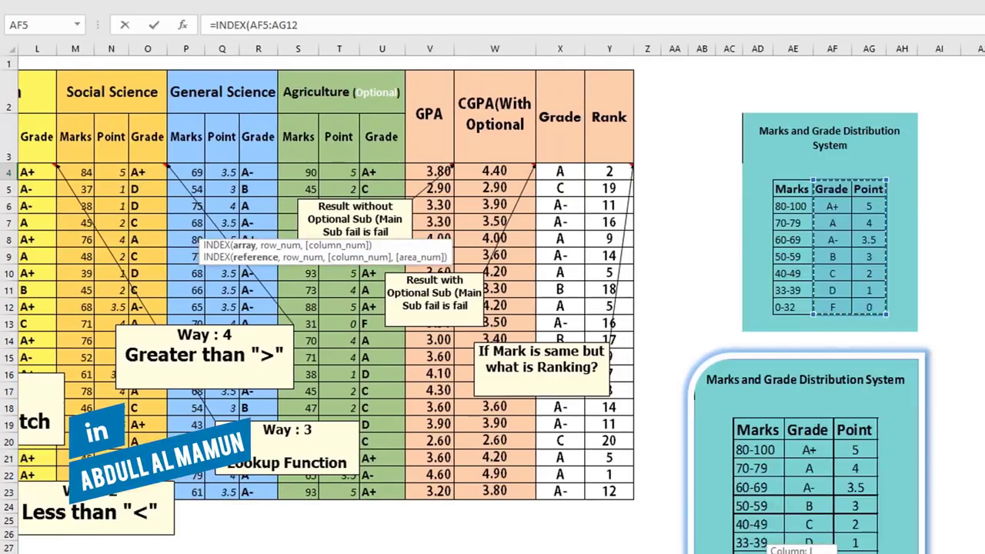
mouse_move(825, 190)
left_mouse_down()
mouse_move(792, 204)
mouse_move(941, 254)
left_mouse_up()
left_click_drag(819, 187, 867, 302)
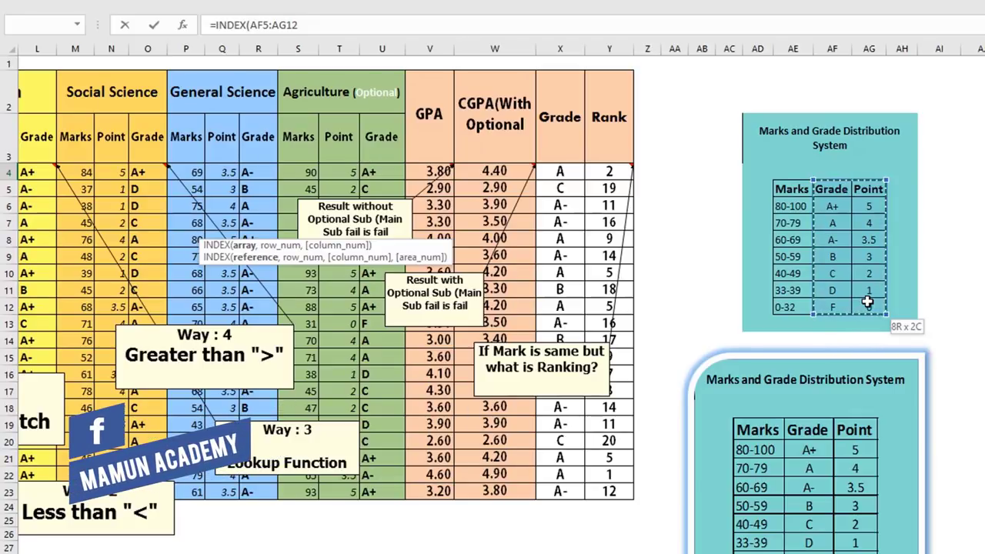
key("F4")
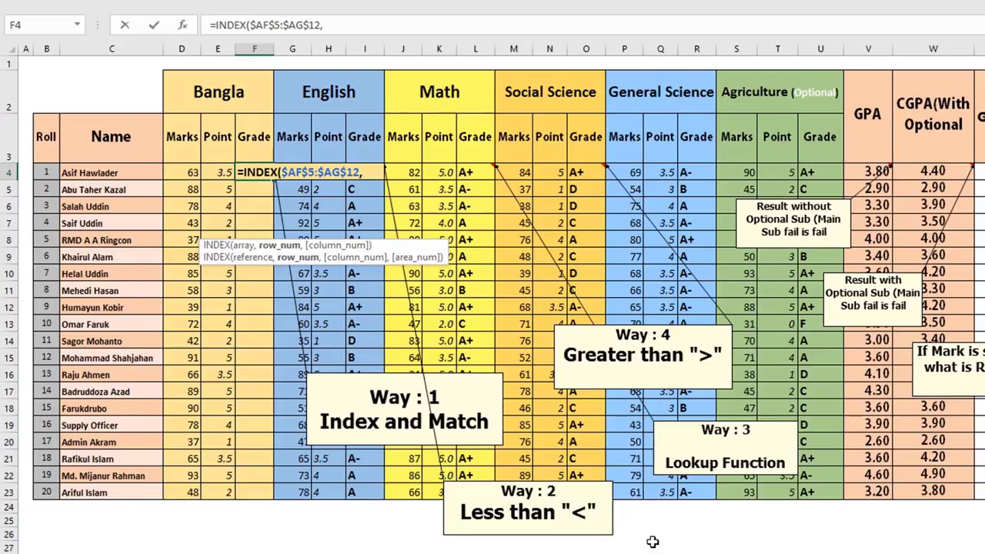
Add MATCH with lookup value E4 and the absolute Point range $AG$5:$AG$12.
type("ma")
key("Tab")
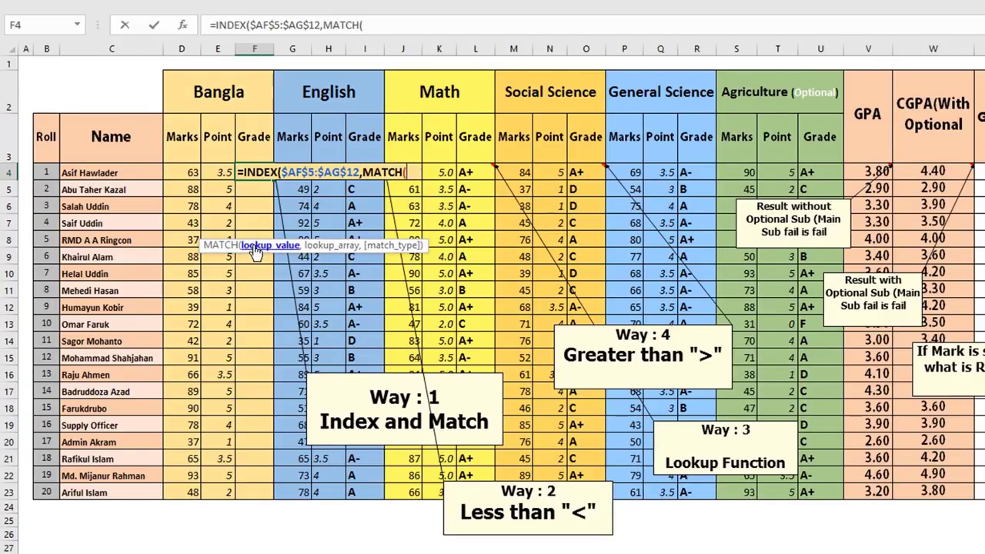
left_click(222, 172)
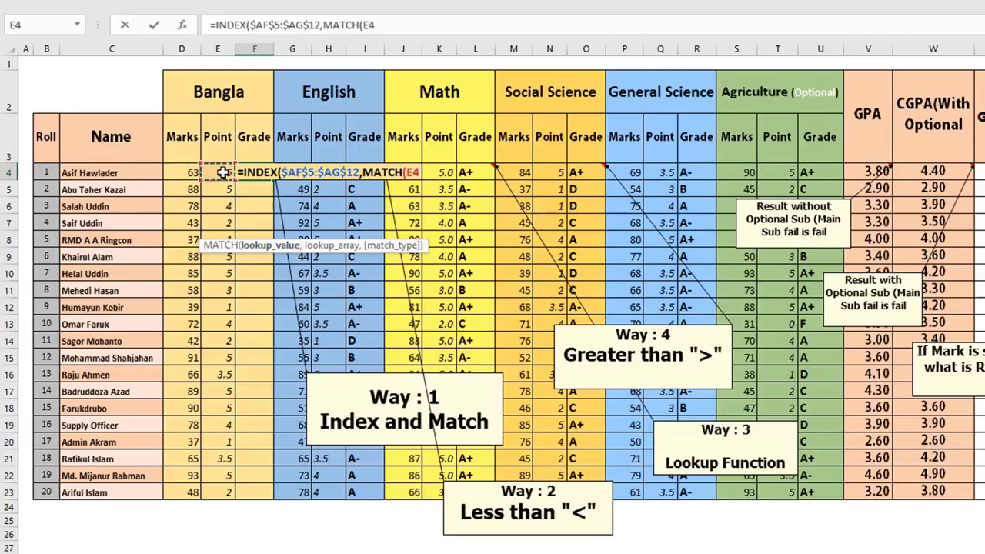
type(",")
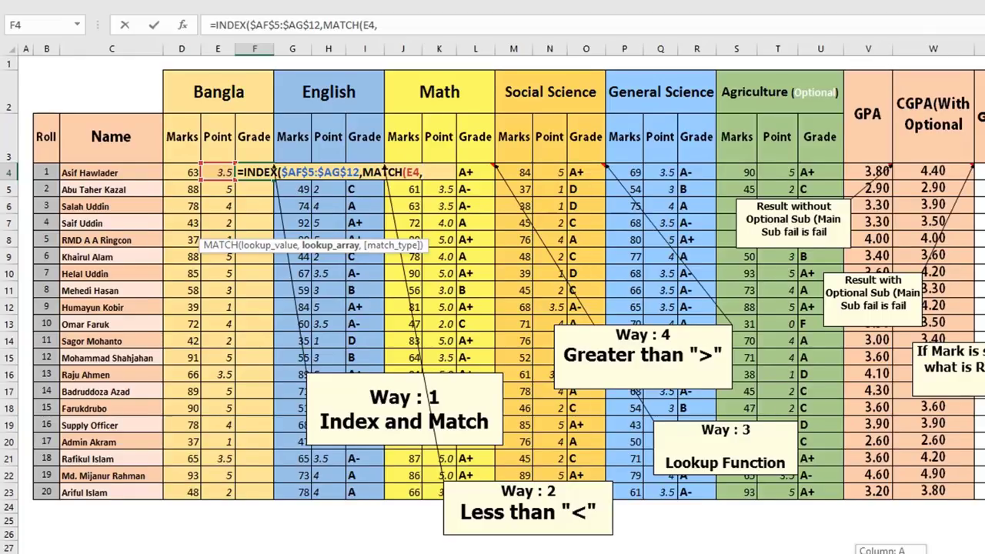
scroll(274, 171, "right", 3)
scroll(539, 308, "right", 3)
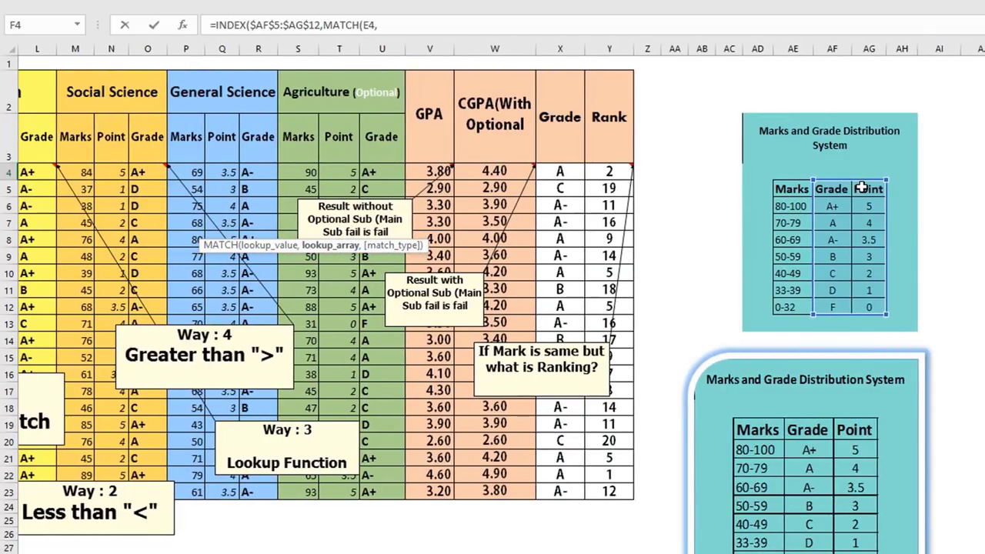
left_click_drag(862, 188, 872, 306)
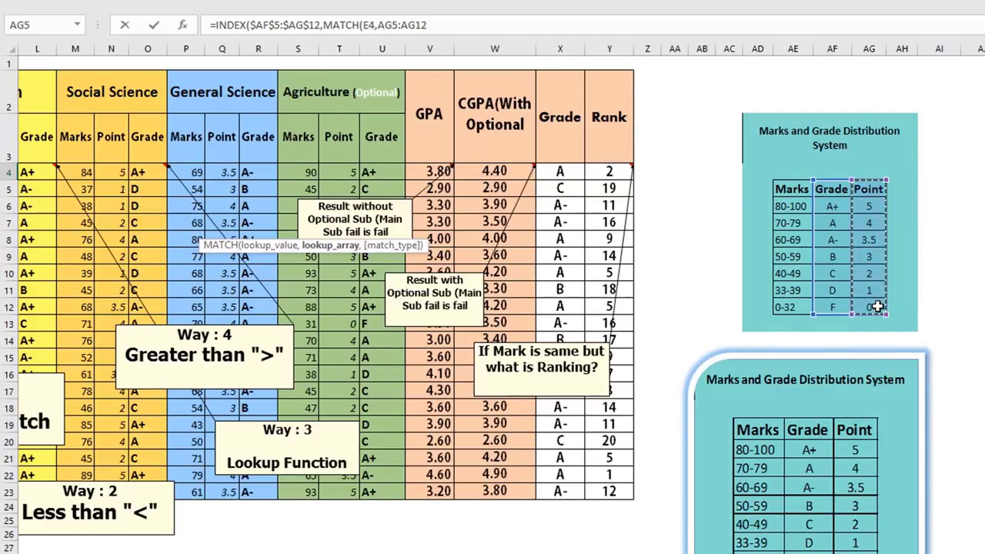
key("F4")
Finish the formula with exact match (0) and column 1, returning A+ in F4.
type(",")
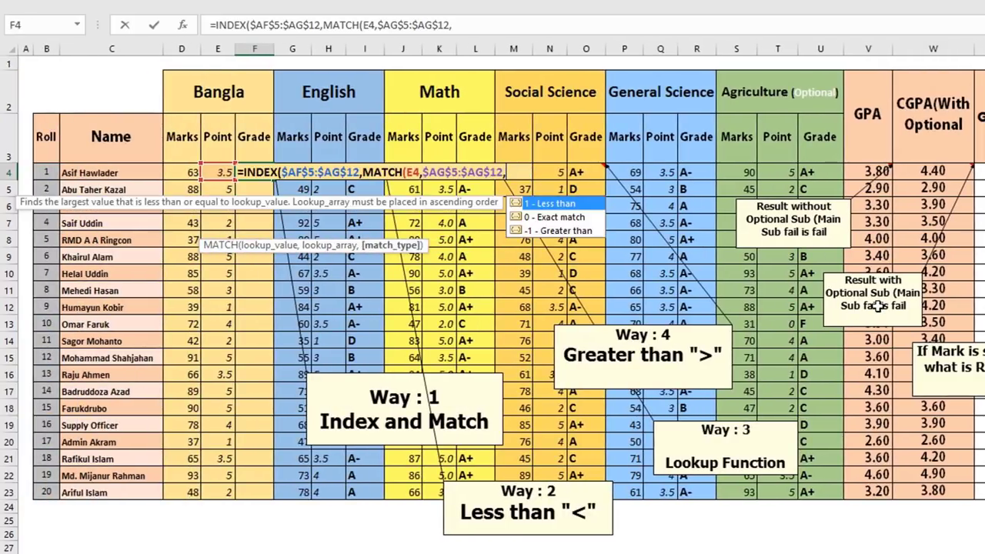
left_click(567, 217)
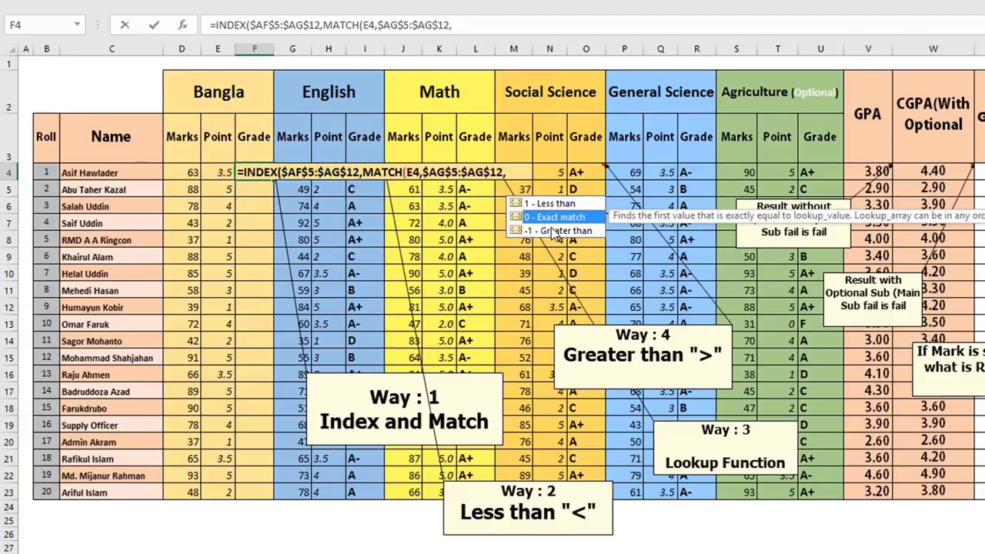
key("Tab")
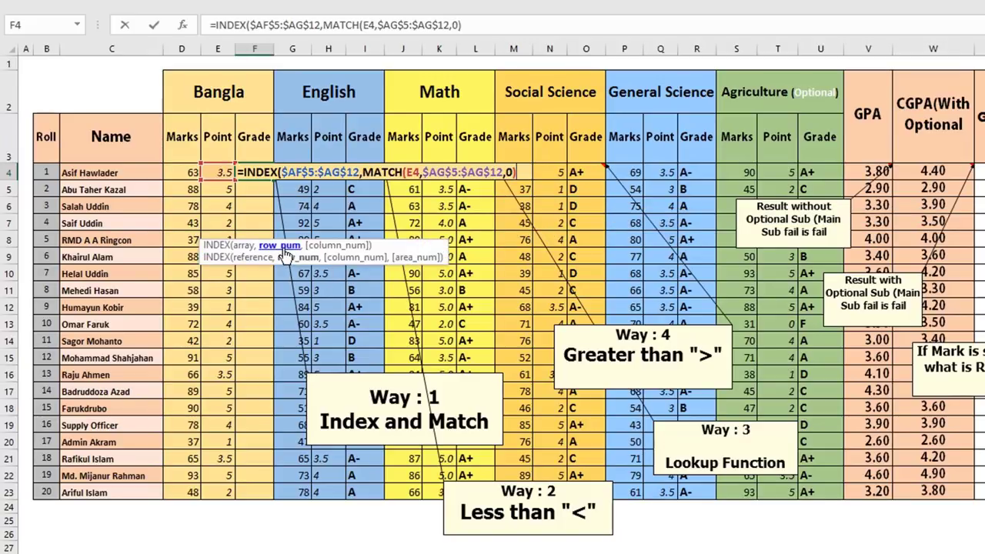
type(",")
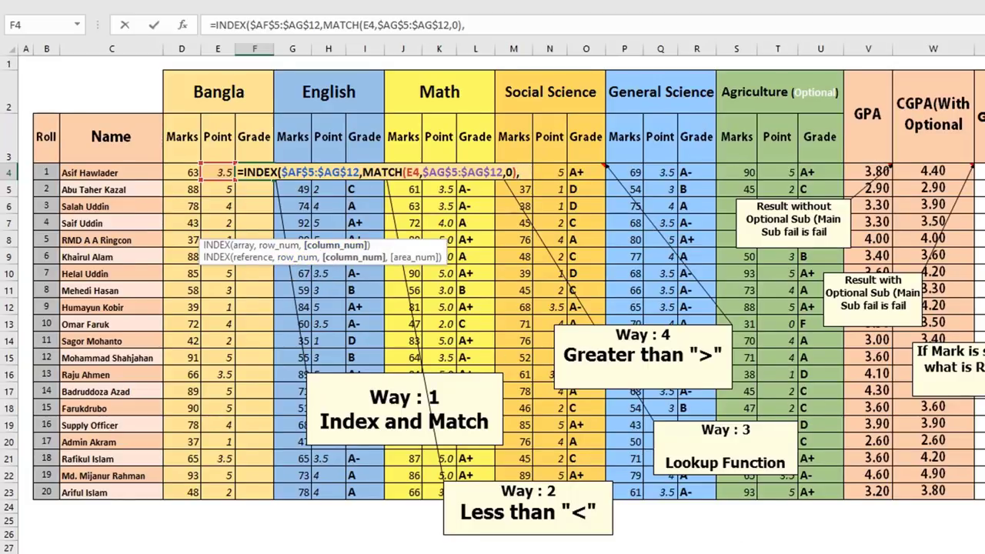
scroll(492, 308, "right", 5)
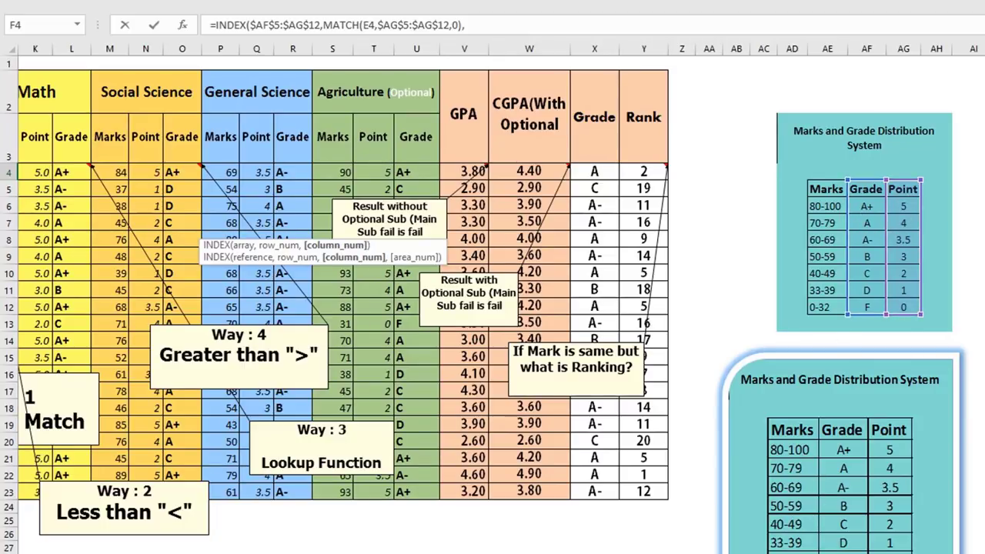
scroll(492, 308, "left", 5)
type("1)")
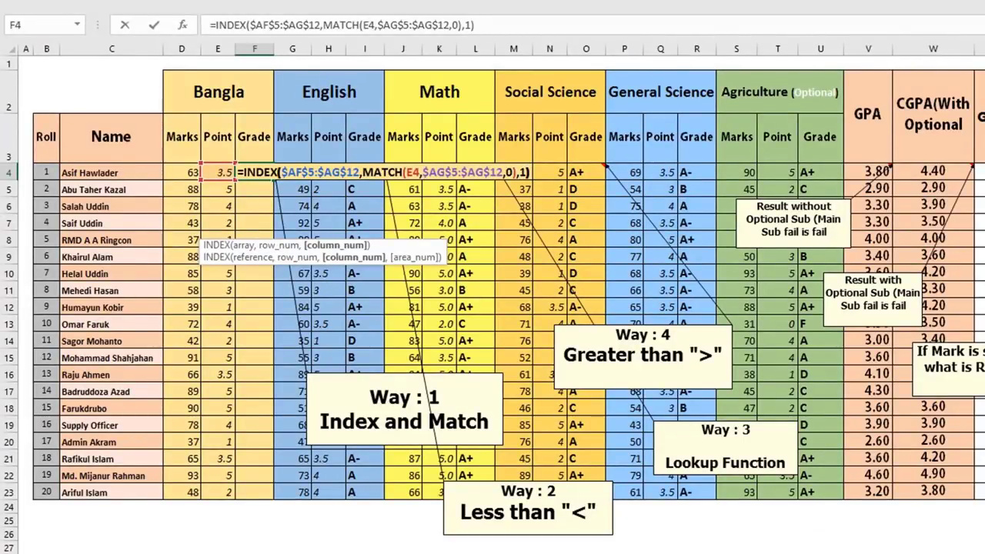
key("Return")
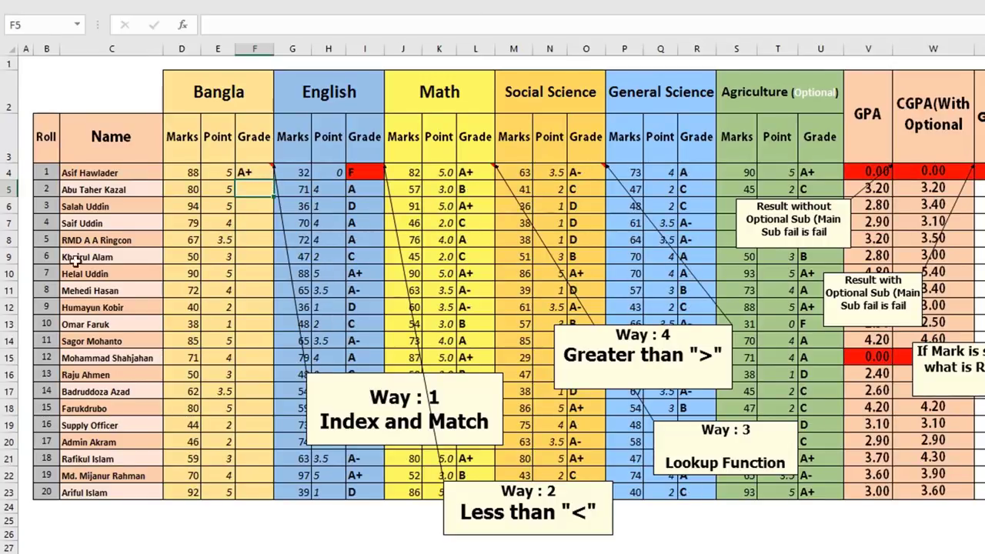
Fill F4's grade formula down to F23 and check F5–F7 against their column E points.
left_click(242, 171)
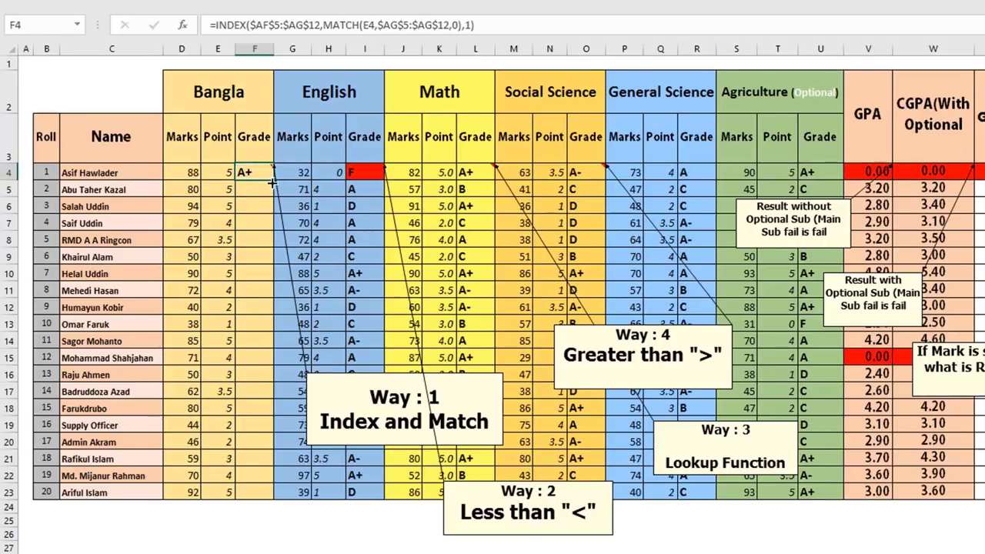
double_click(271, 182)
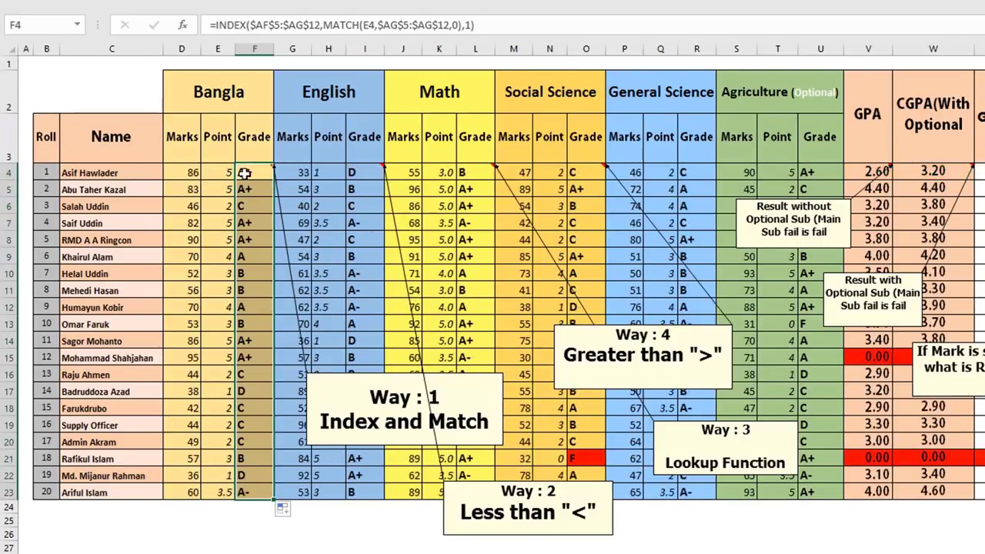
left_click(245, 189)
left_click(219, 189)
left_click(245, 189)
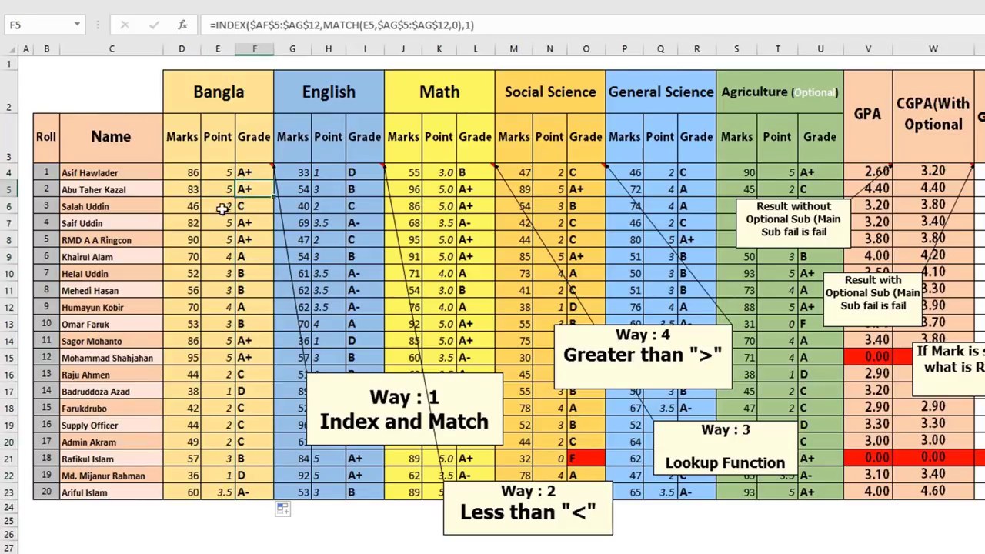
left_click(219, 206)
left_click(245, 206)
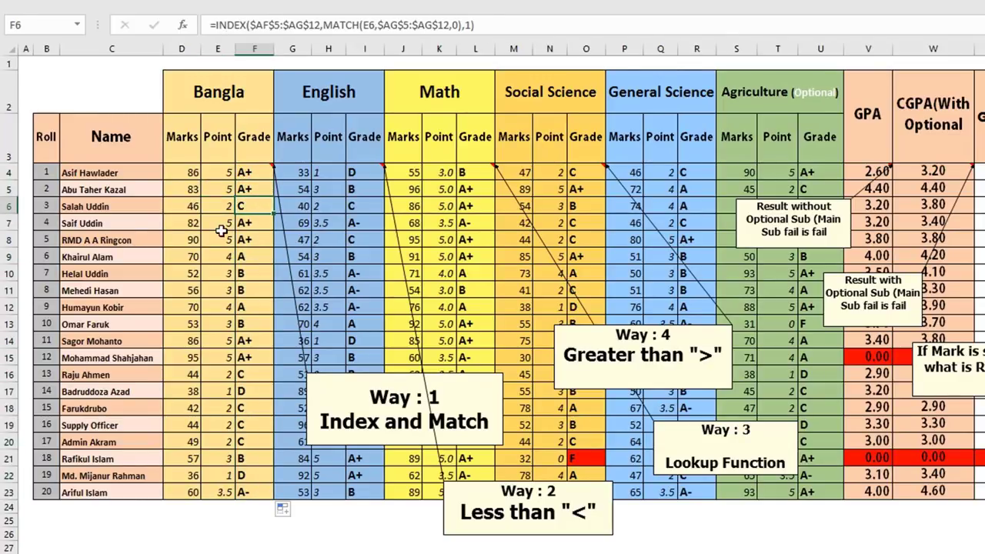
left_click(230, 223)
left_click(245, 223)
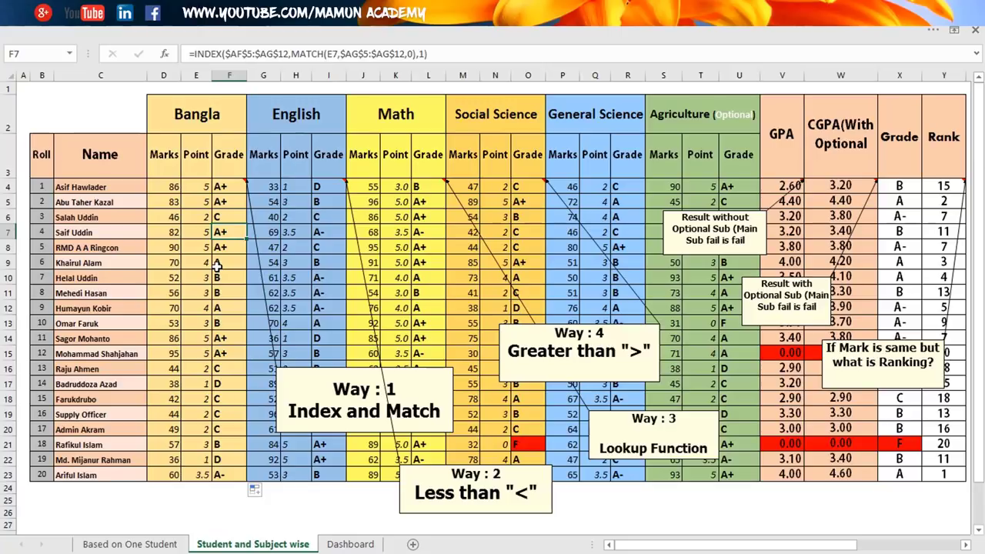
left_click(228, 187)
left_click_drag(246, 194, 221, 473)
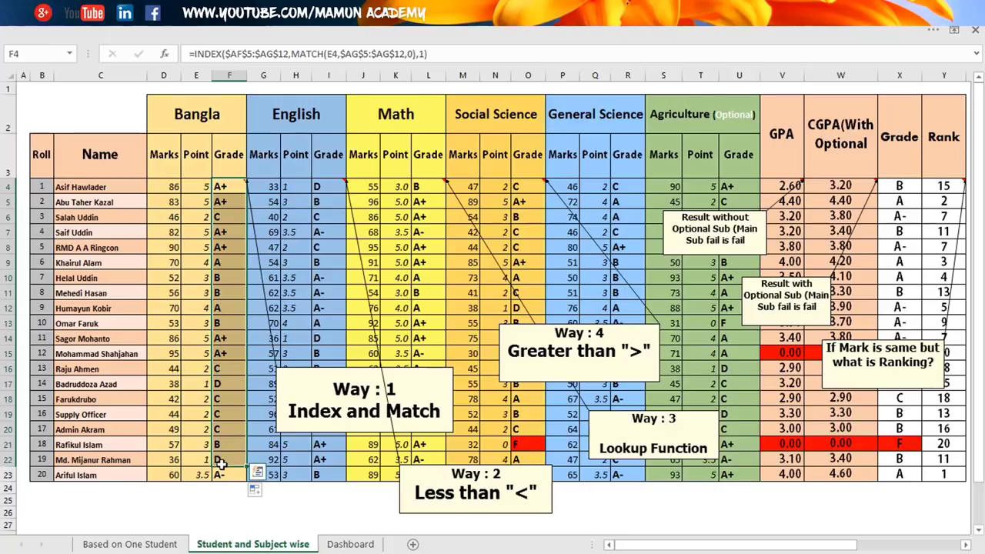
left_click(263, 154)
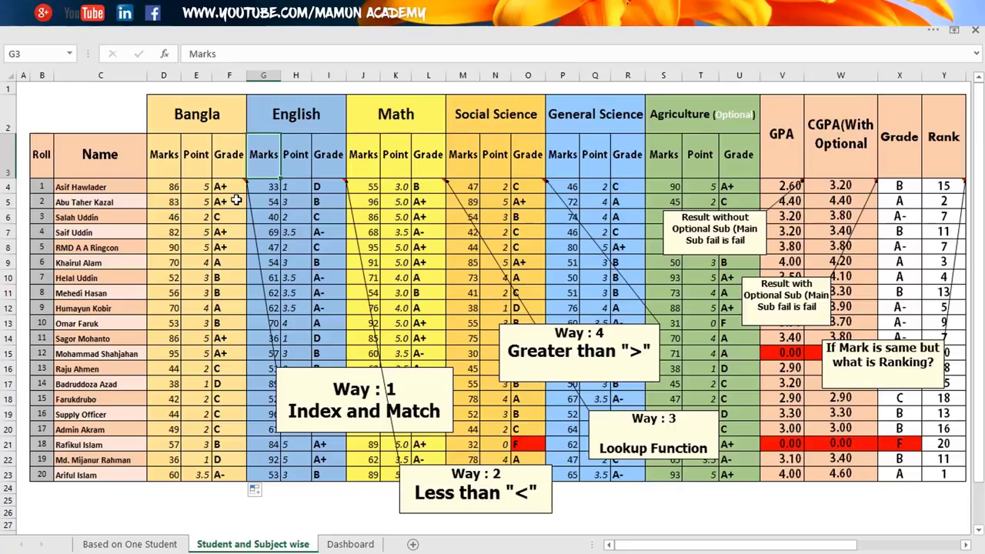
left_click(677, 293)
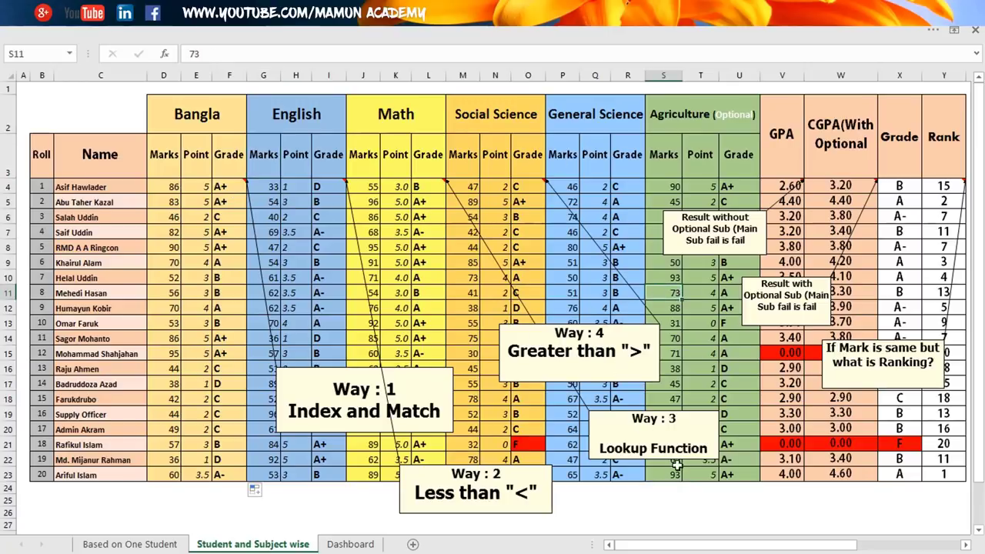